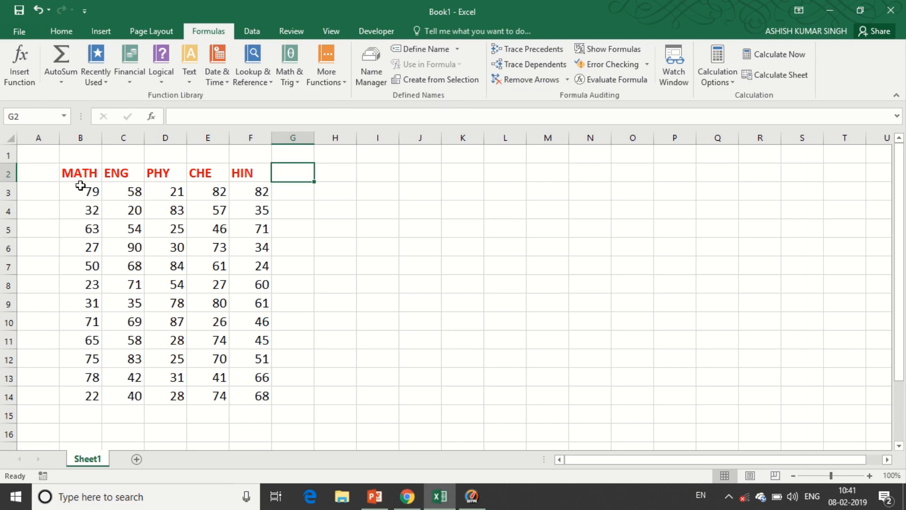
Step: Enter the label MATH(MAX) in cell J4 and autofit column J to its text
click(422, 214)
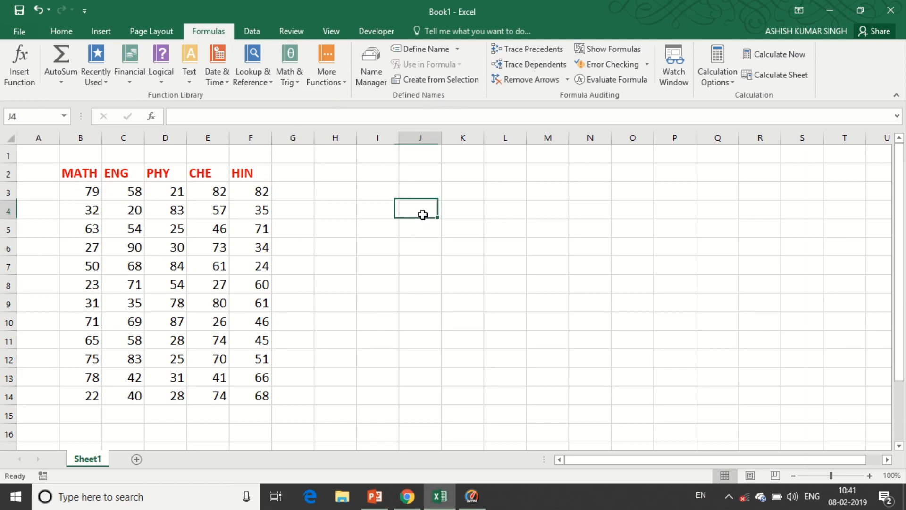
text(MATN)
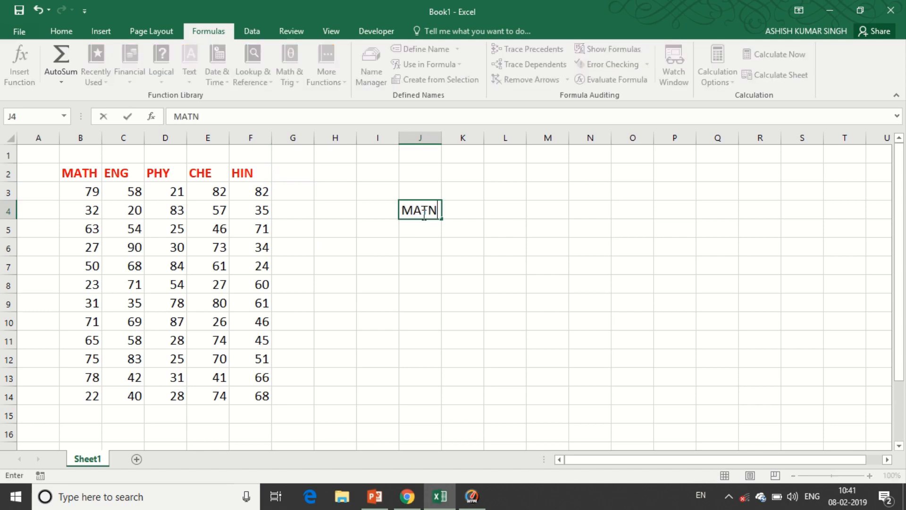
key(BackSpace)
text(H(MAX))
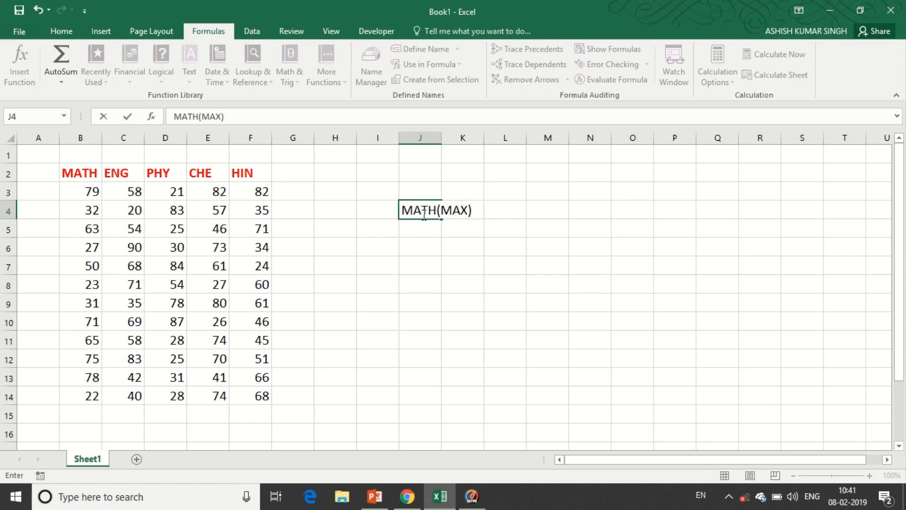
click(498, 209)
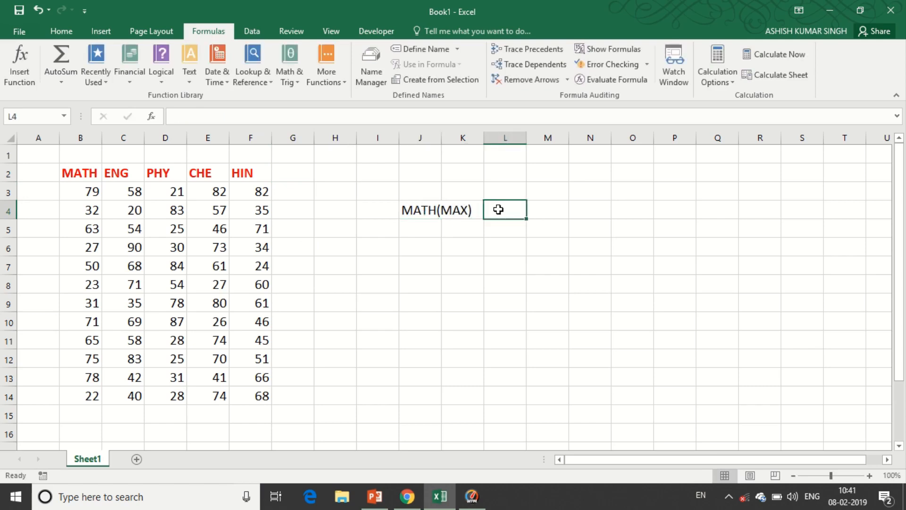
double_click(441, 138)
Step: Enter the label MATH(MIN) in cell J5, directly below the MATH(MAX) label
click(436, 226)
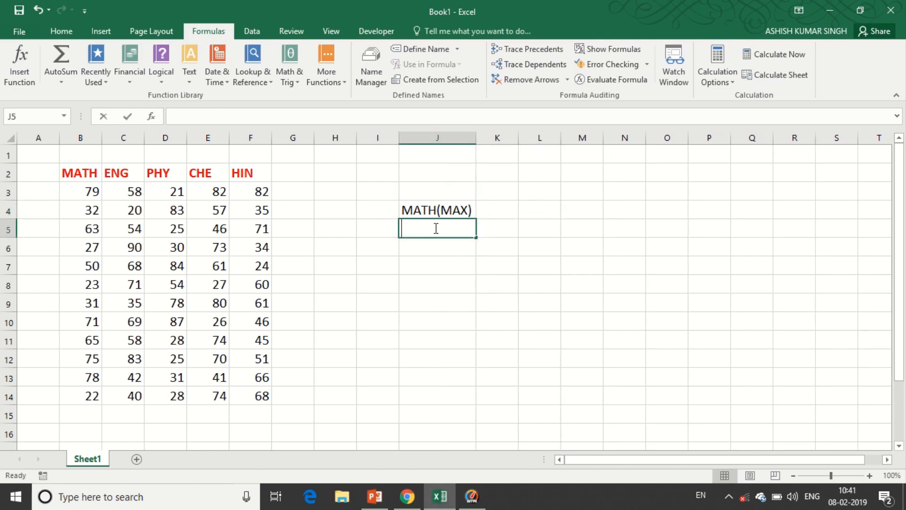
text(MATH(MIN)
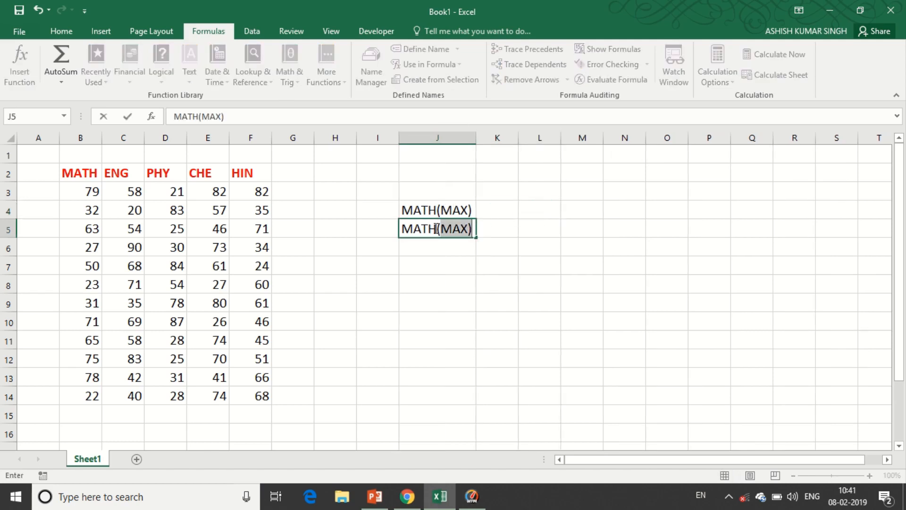
text())
key(Return)
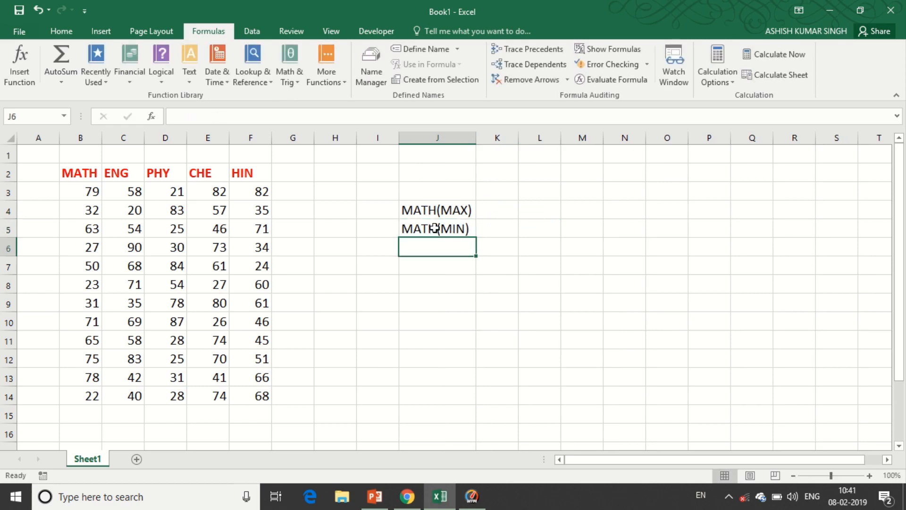
key(Up)
key(Up)
key(Right)
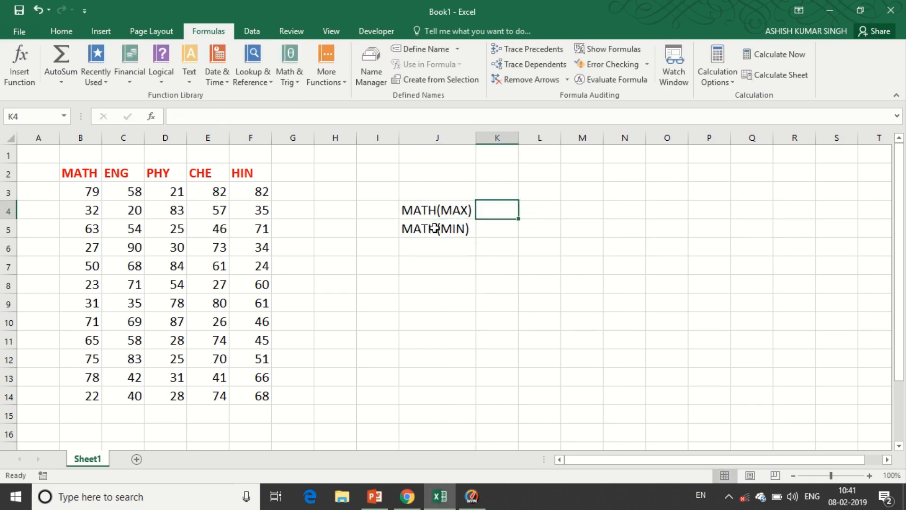
text(=)
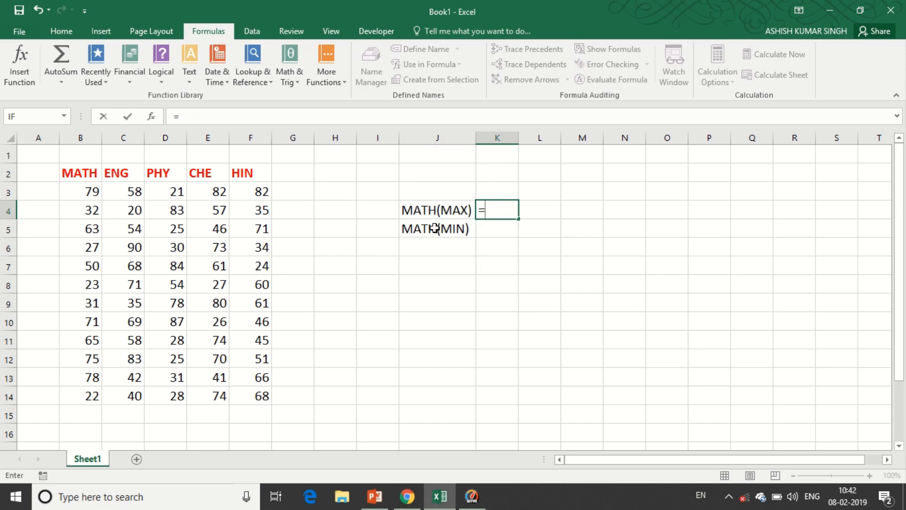
key(BackSpace)
right_click(81, 194)
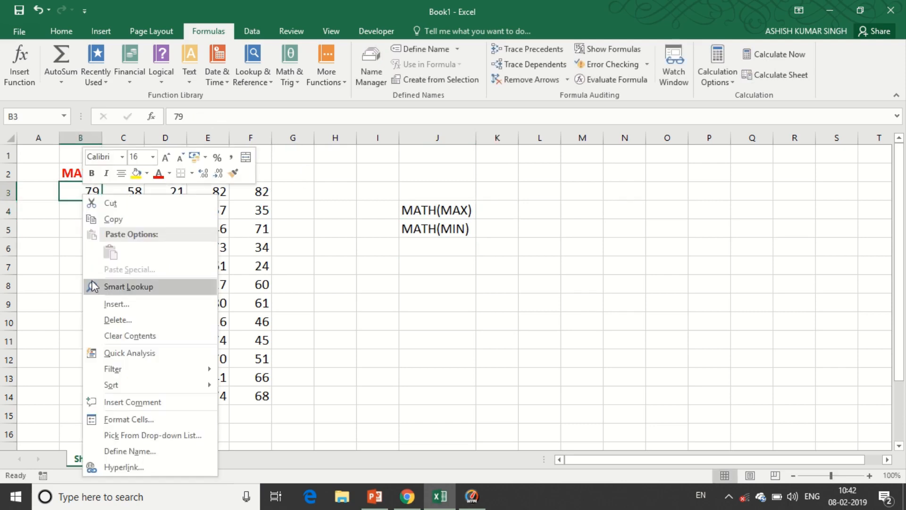
click(489, 202)
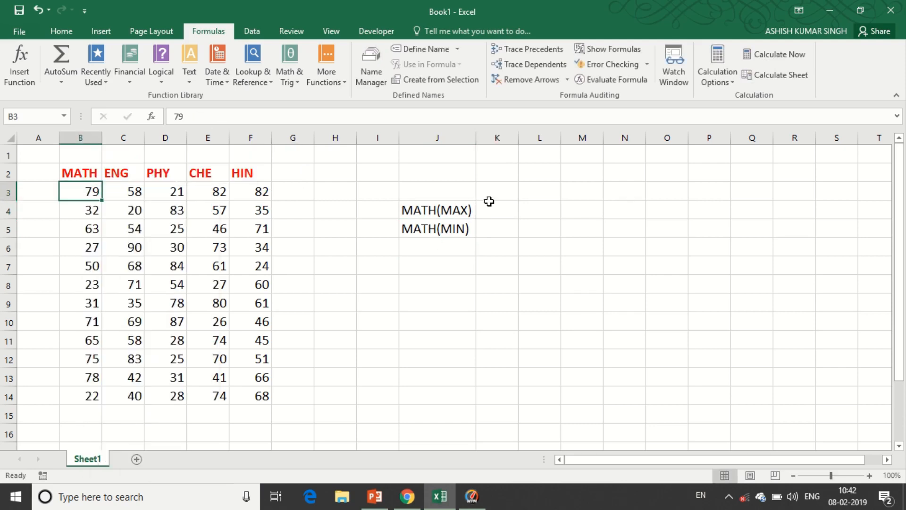
click(491, 214)
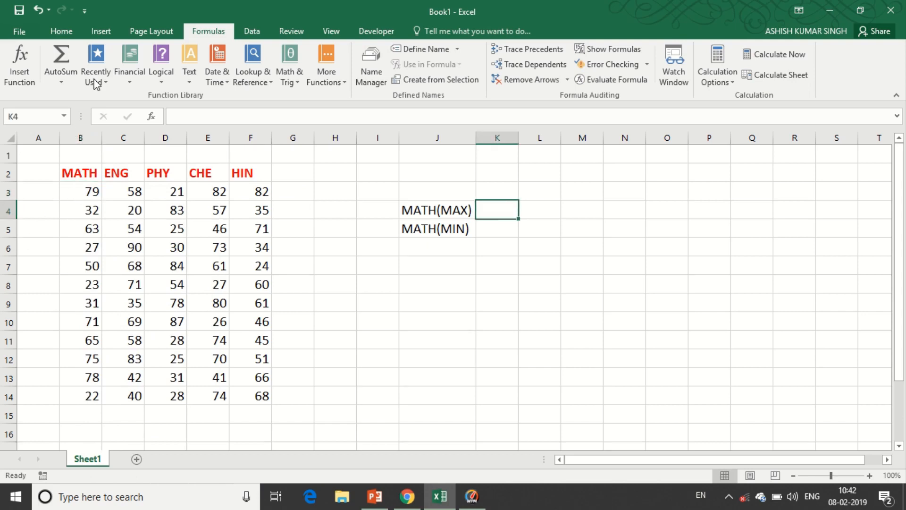
mouse_move(389, 8)
click(363, 36)
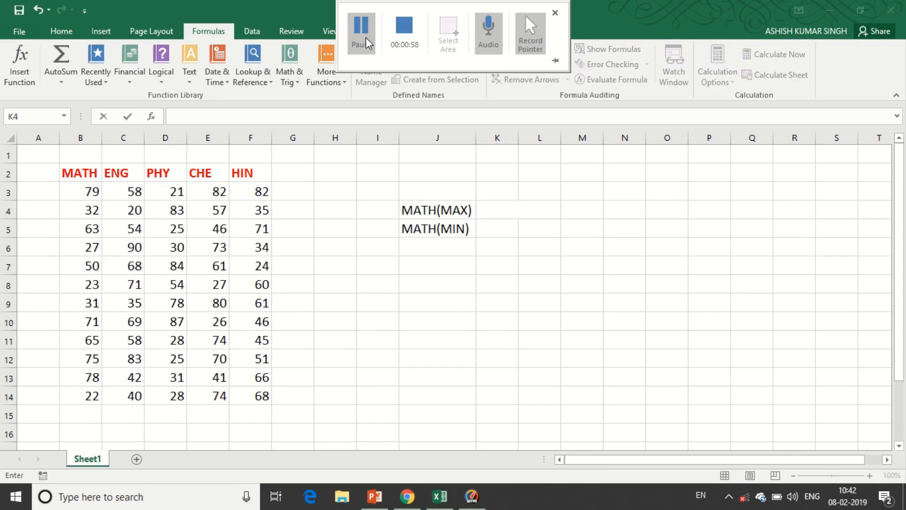
click(496, 213)
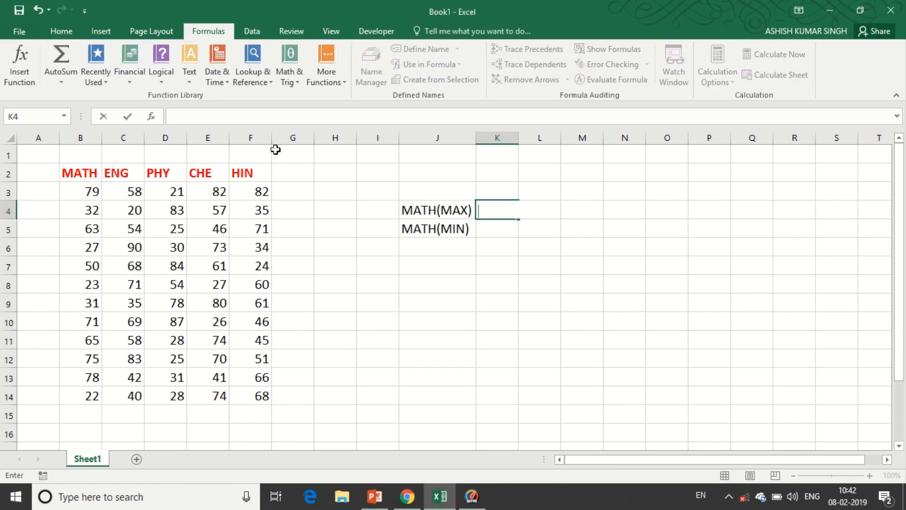
click(481, 247)
Step: Insert a MAX formula in cell K4 over the math scores in B3:B14
click(488, 217)
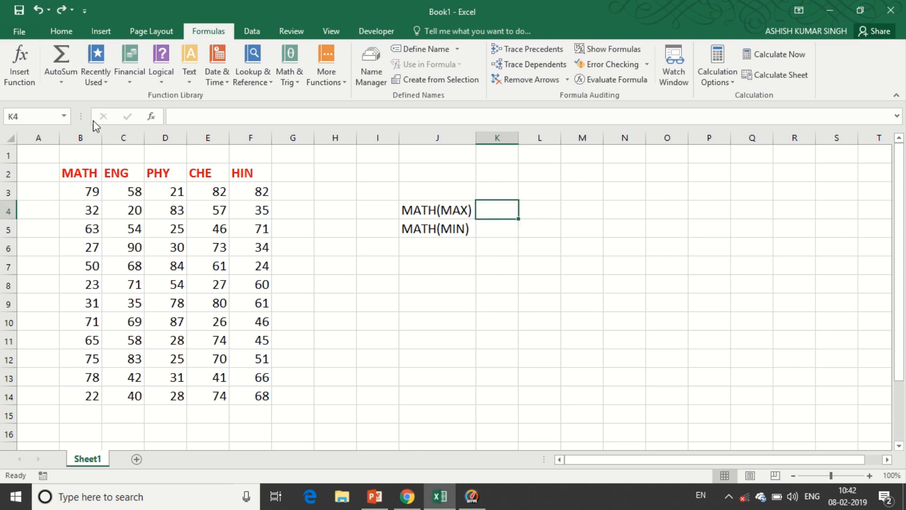
click(61, 80)
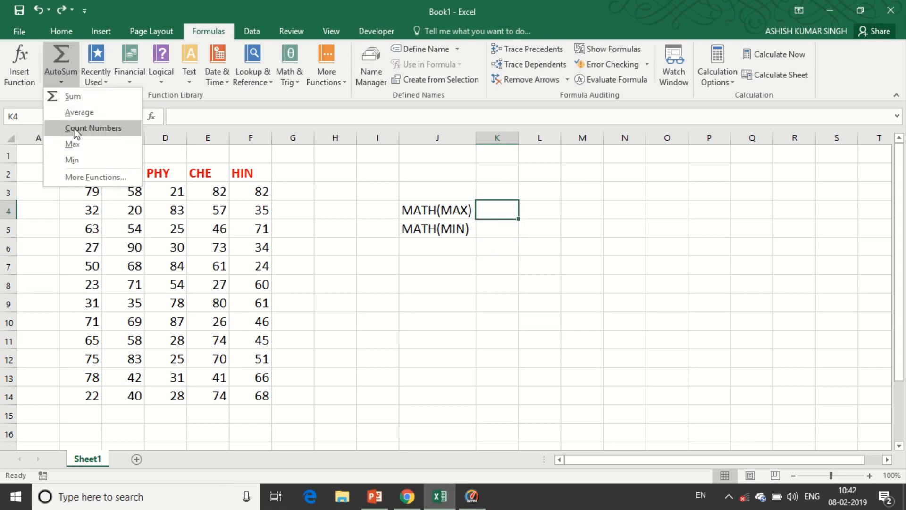
click(73, 144)
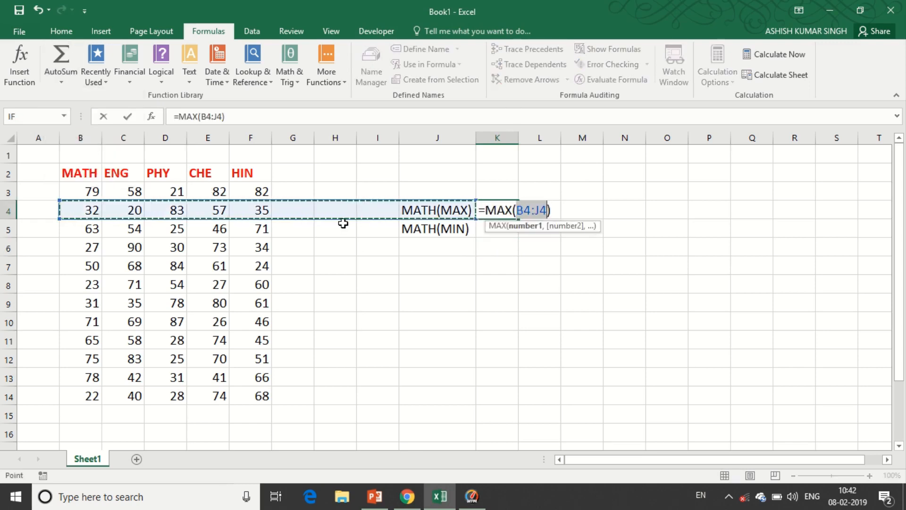
key(BackSpace)
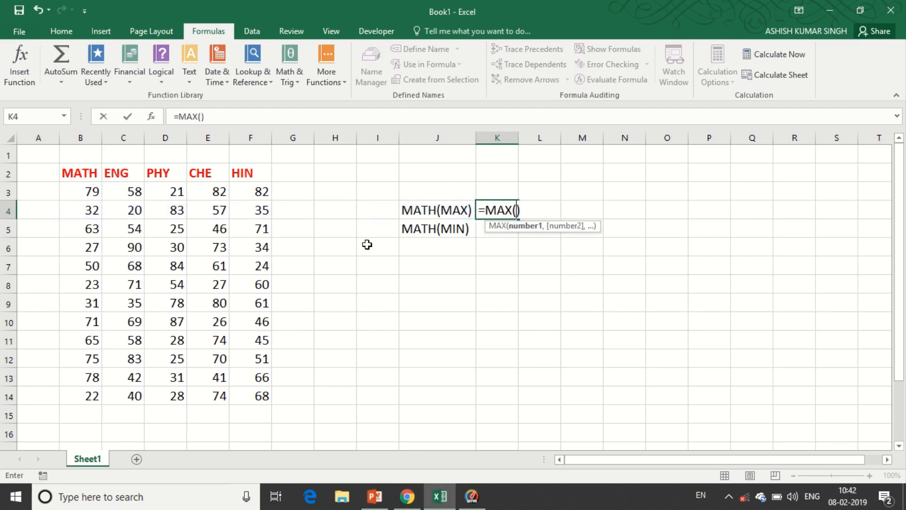
drag(93, 191, 87, 395)
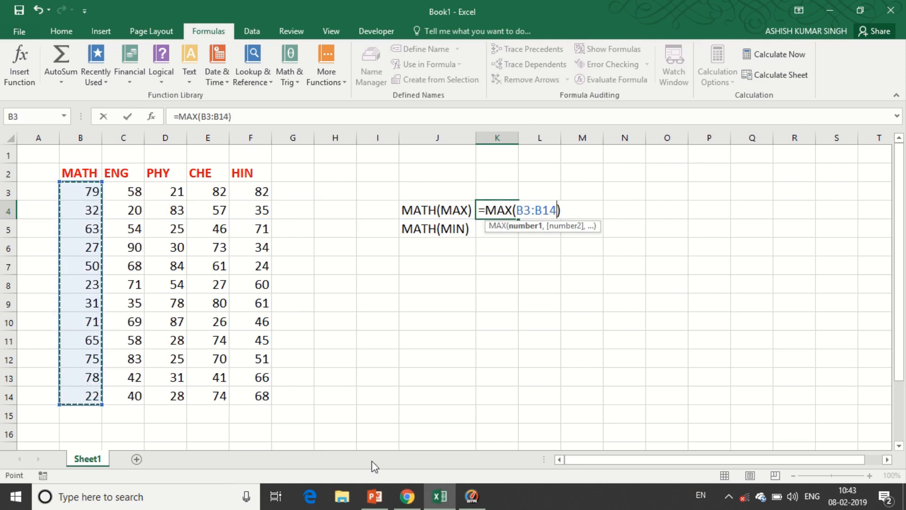
key(Return)
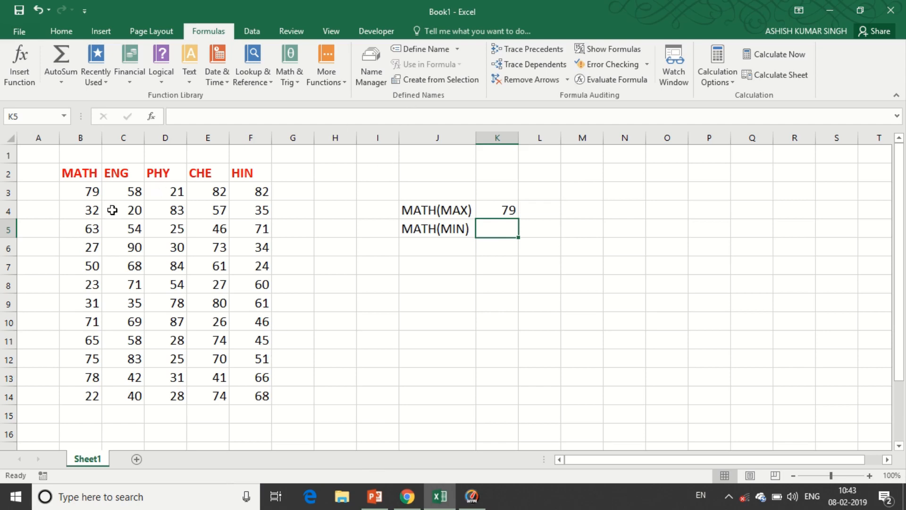
Step: Define the name MATH with Workbook scope for the math scores in B3:B14
click(81, 189)
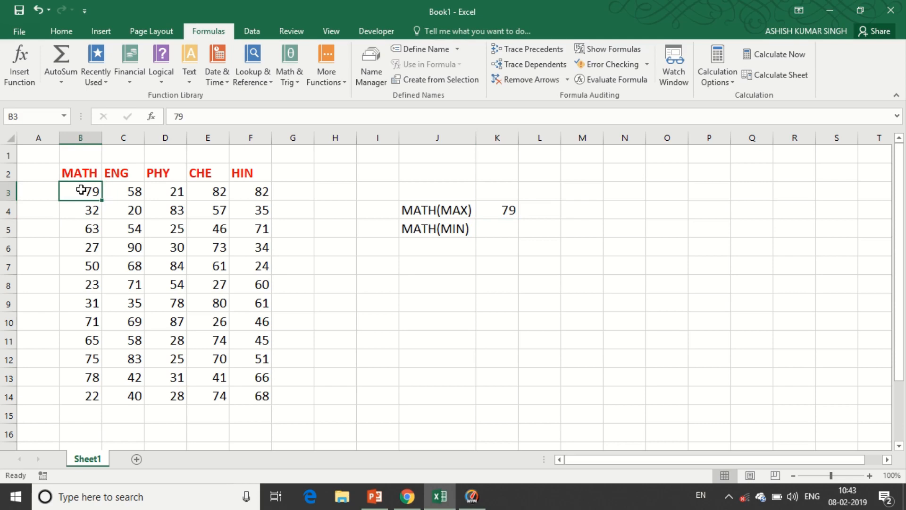
click(84, 175)
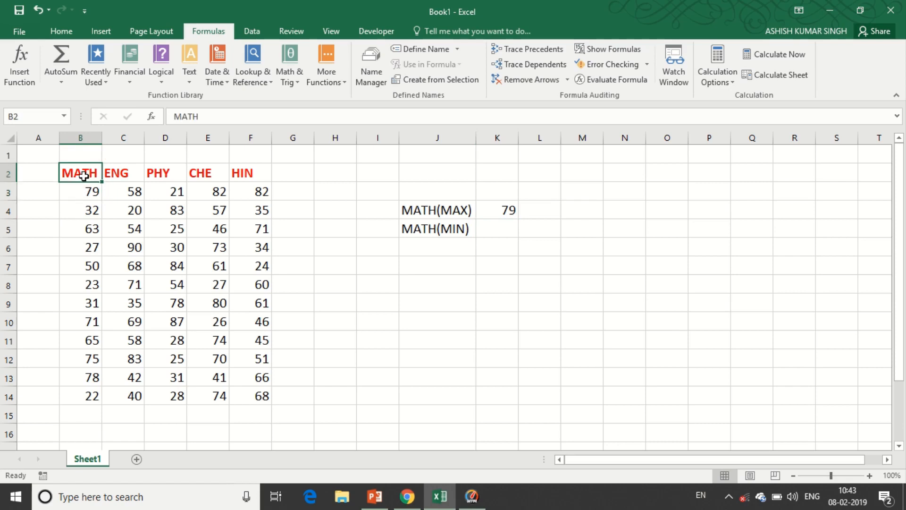
key(Down)
drag(83, 191, 81, 322)
key(shift+Down)
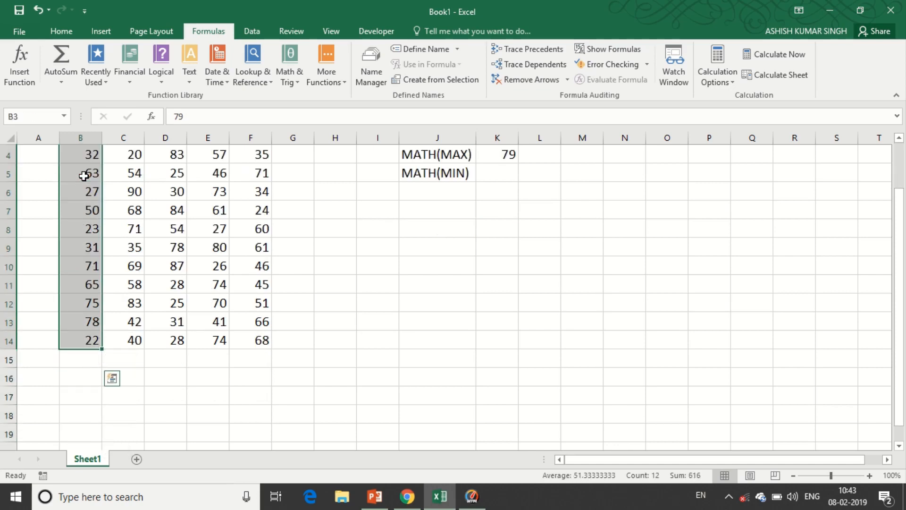
click(899, 139)
click(899, 139)
click(899, 138)
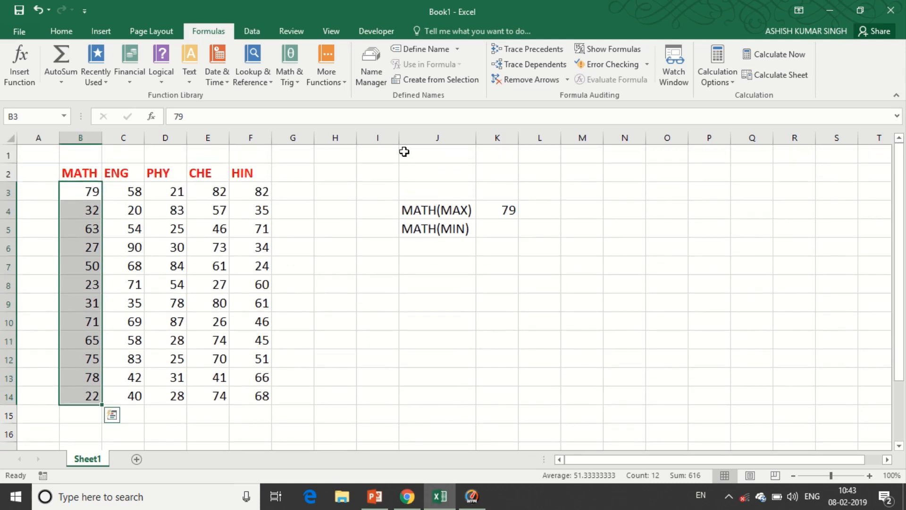
click(422, 47)
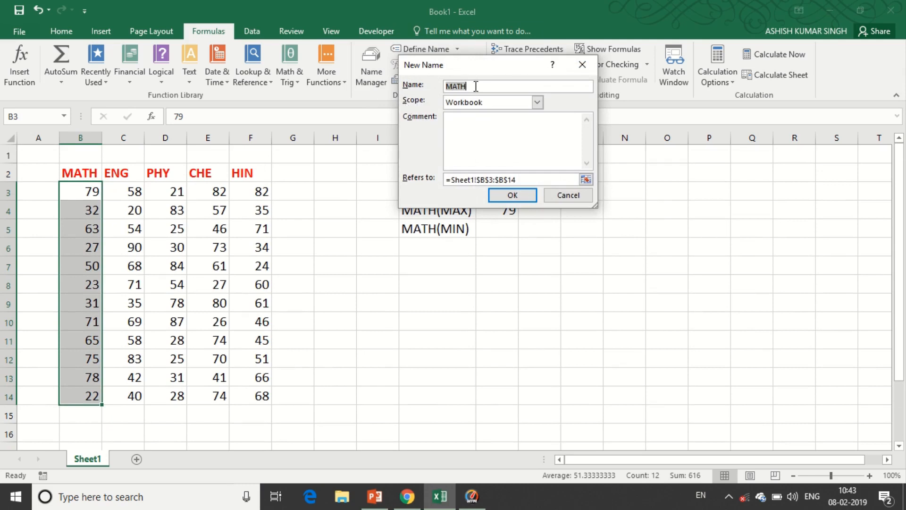
click(537, 103)
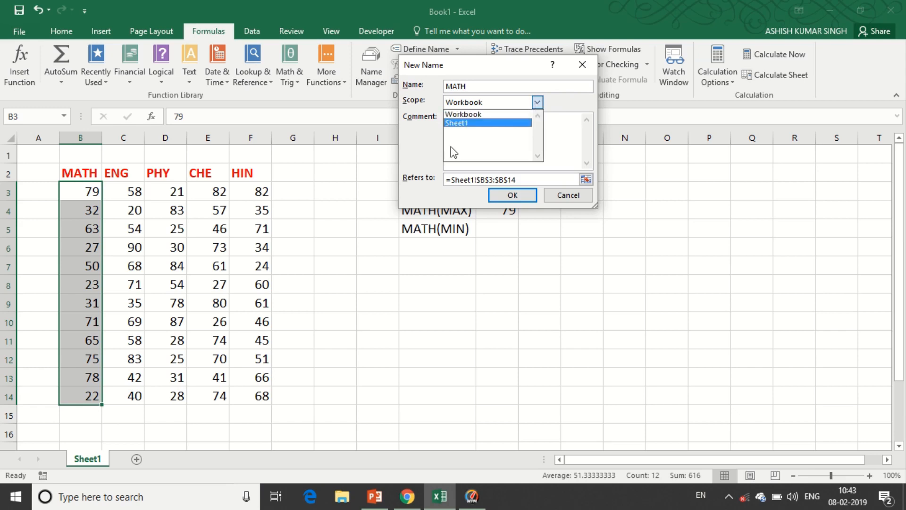
click(426, 146)
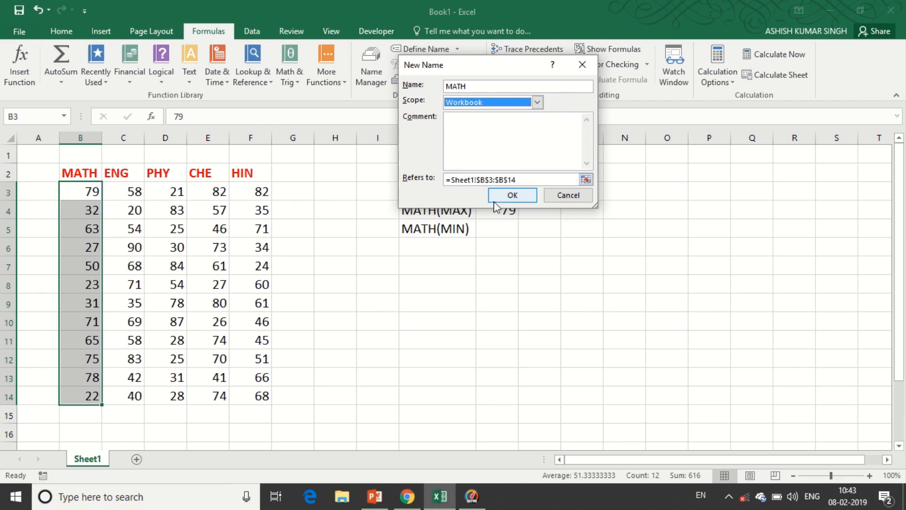
click(506, 189)
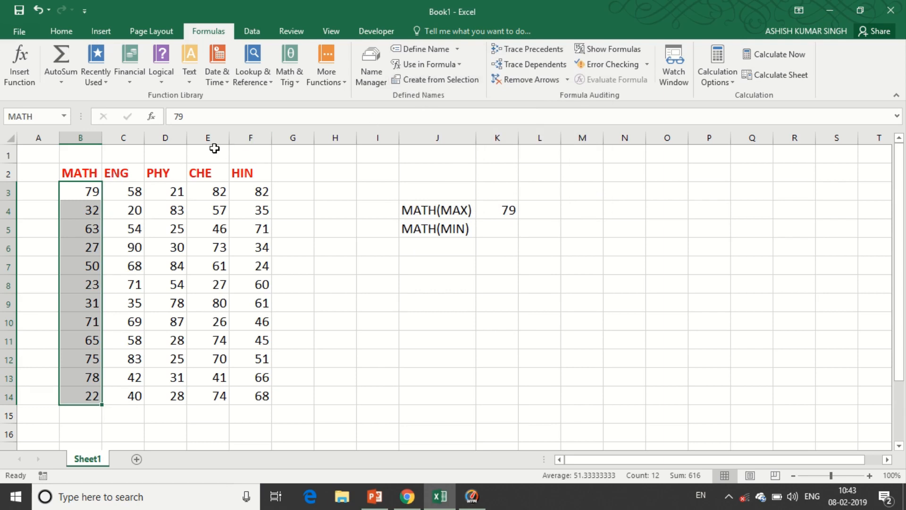
Step: Create range names for the ENG, PHY, CHE and HIN columns from the top row of the selection C2:F14
click(122, 174)
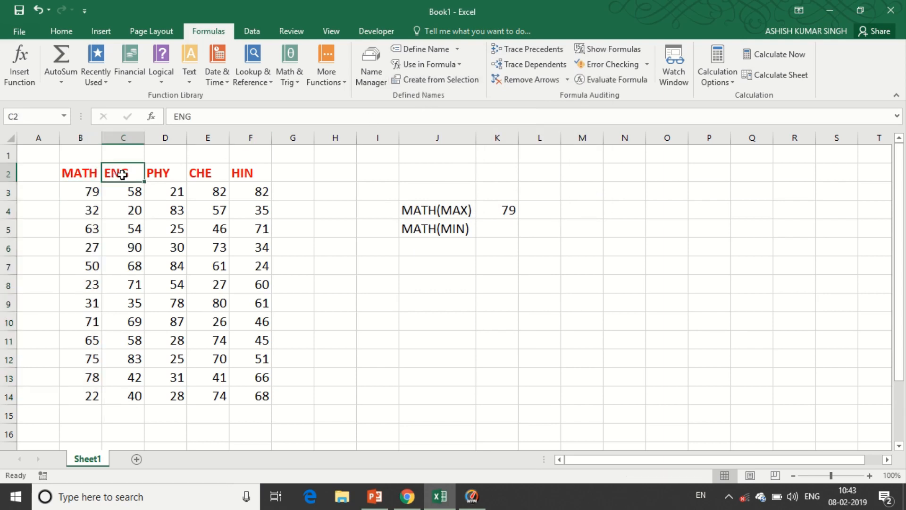
key(shift+Right)
key(shift+Right)
key(shift+Right)
key(shift+Down)
key(shift+Down)
key(shift+Down)
key(shift+Down)
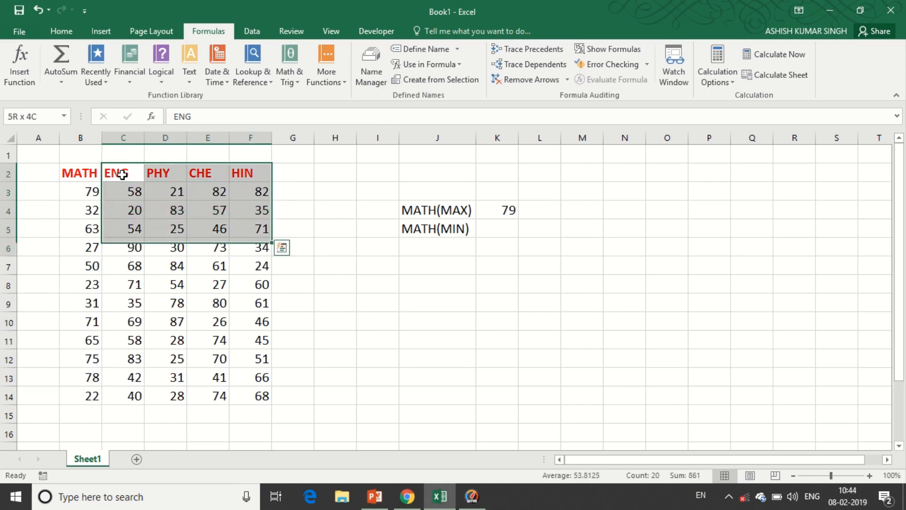
key(shift+Down)
key(shift+Down)
key(shift+Down)
key(shift+Down)
key(shift+Down)
key(shift+Down)
key(shift+Down)
key(shift+Down)
key(shift+Down)
key(shift+Down)
key(shift+Up)
key(shift+Up)
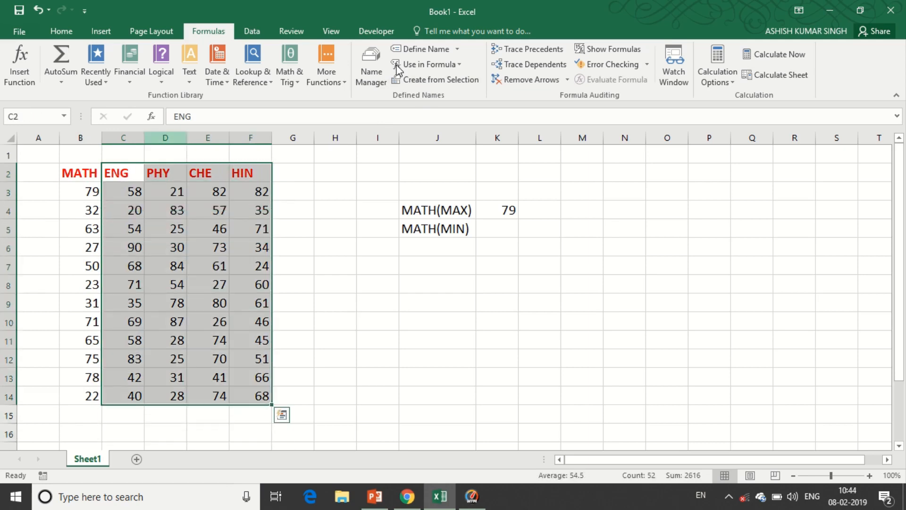
click(431, 79)
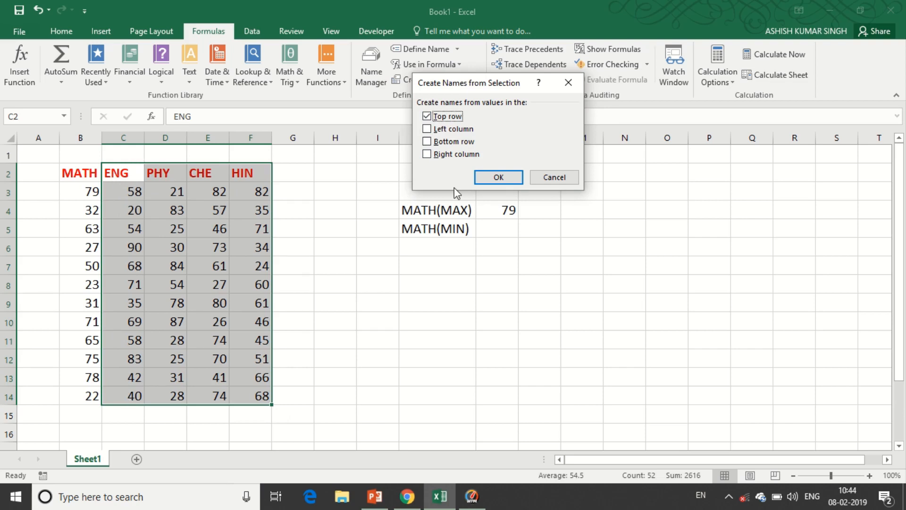
click(485, 177)
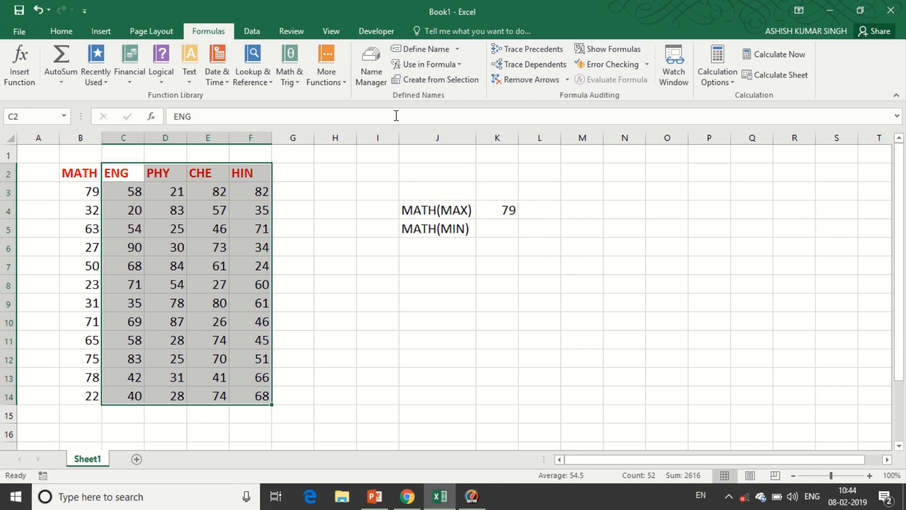
Step: Review the defined names in Name Manager and open the CHE name's definition, leaving it unedited
click(377, 84)
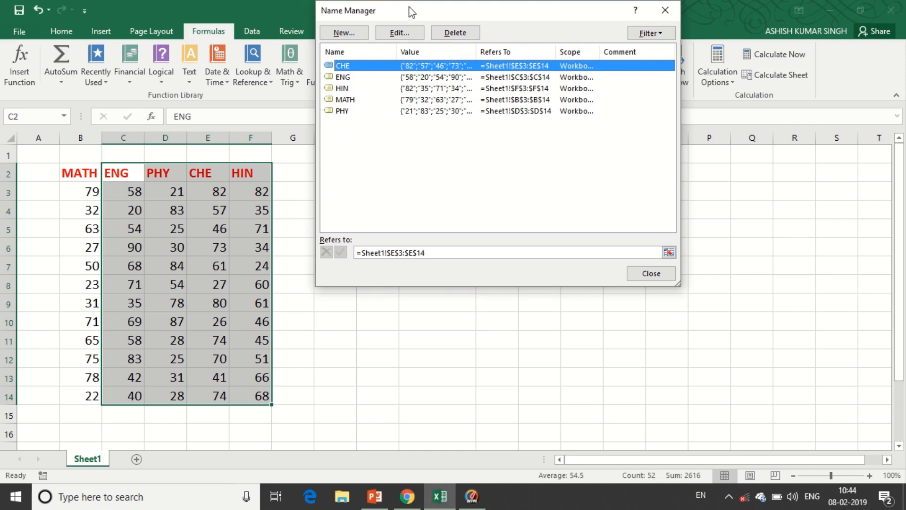
click(398, 33)
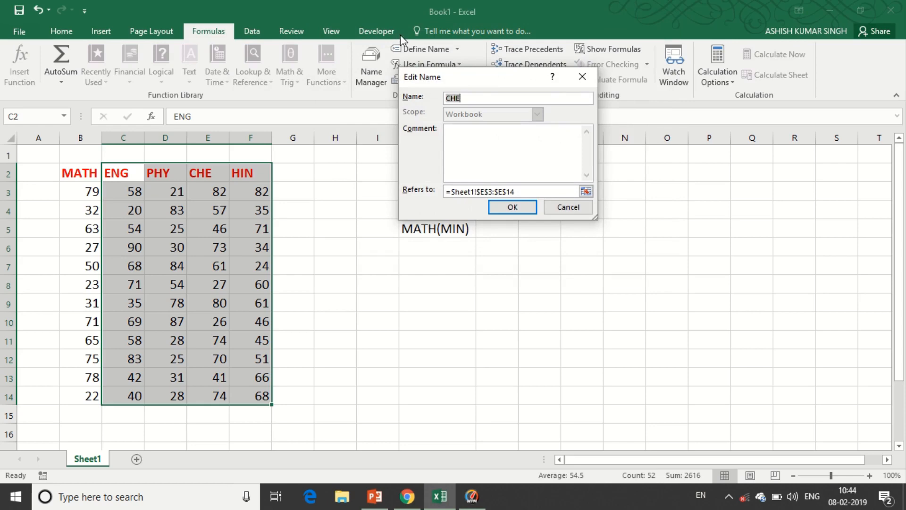
click(567, 210)
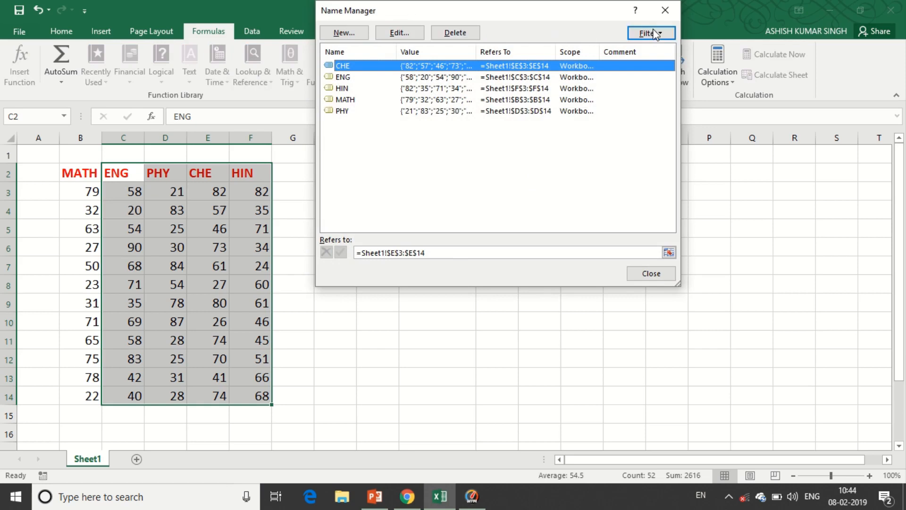
click(675, 12)
Step: Enter =MIN(MATH) in cell K5, inserting the defined name MATH as the argument
click(500, 228)
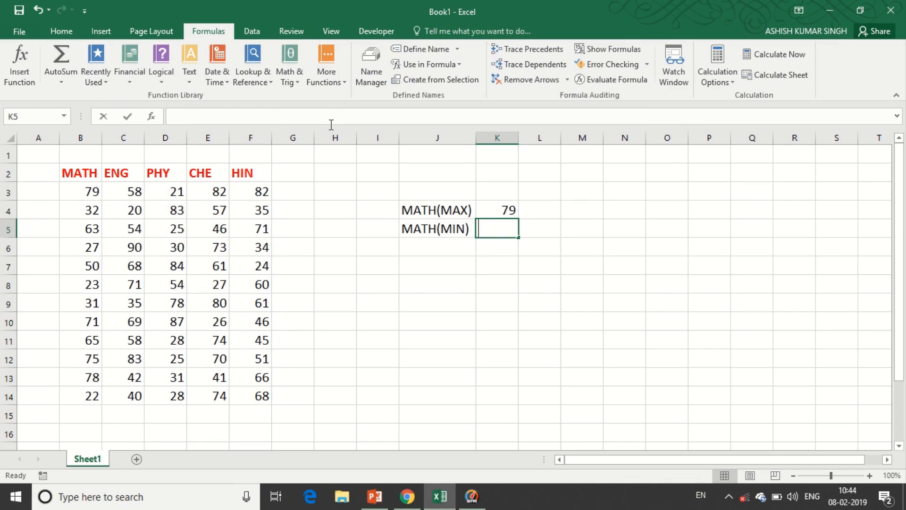
text(=MIN()
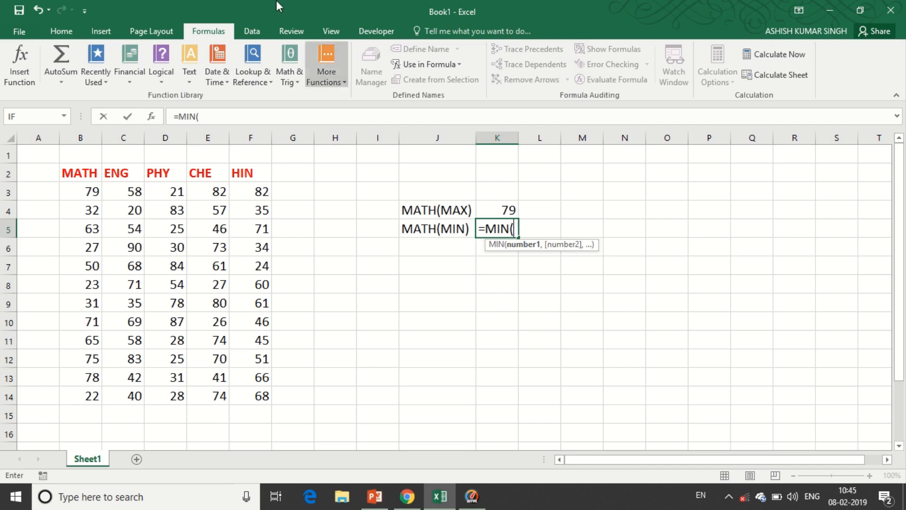
mouse_move(276, 1)
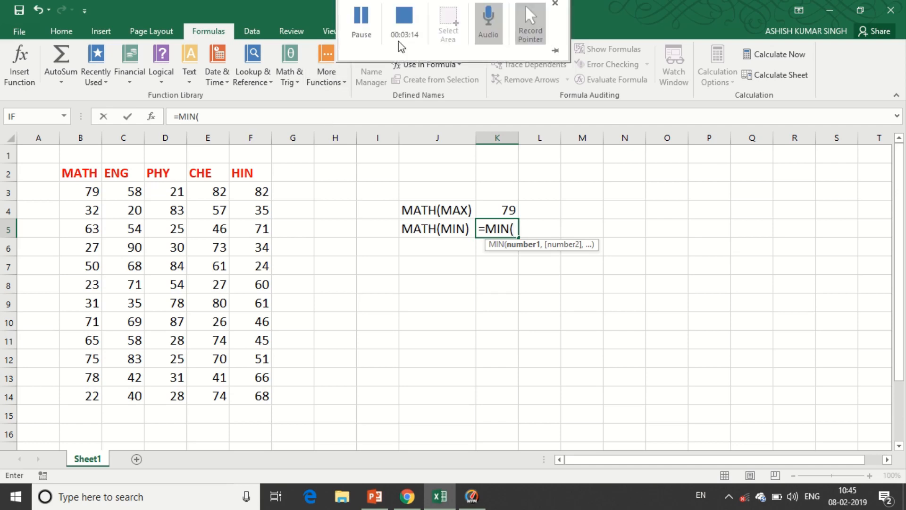
click(449, 67)
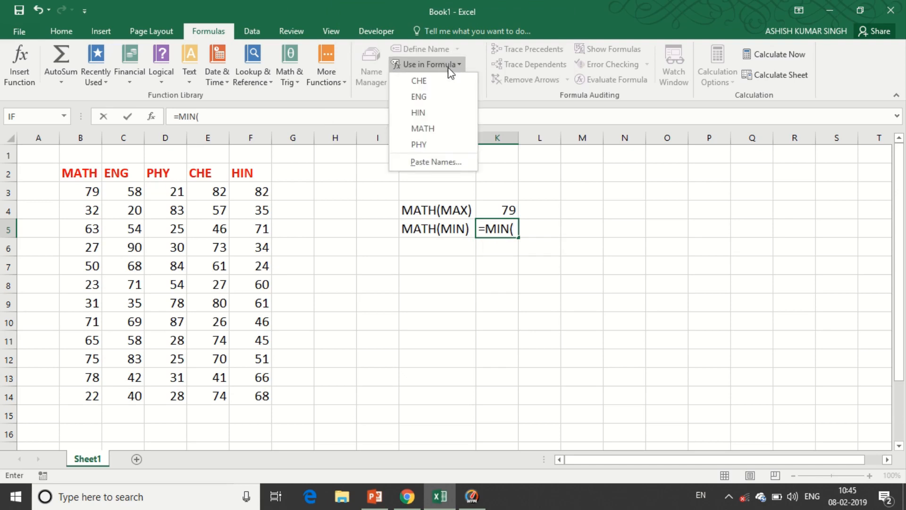
click(433, 128)
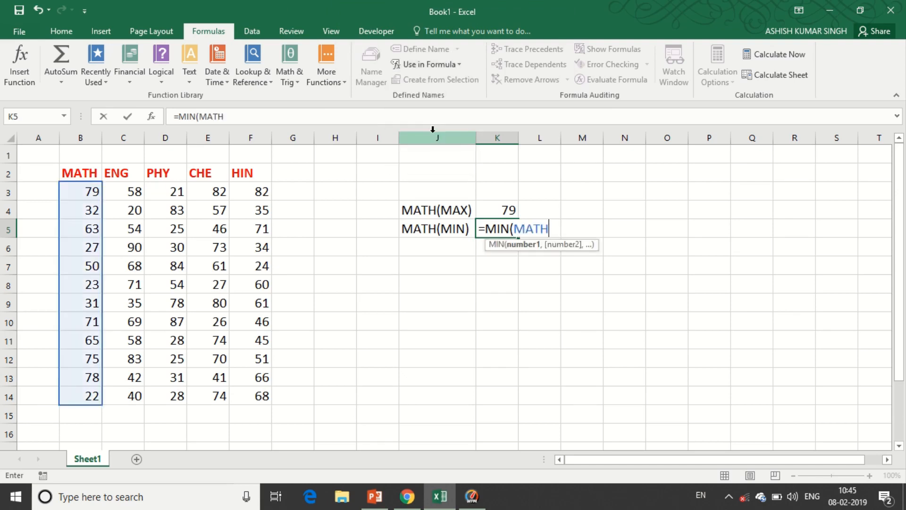
text())
key(Return)
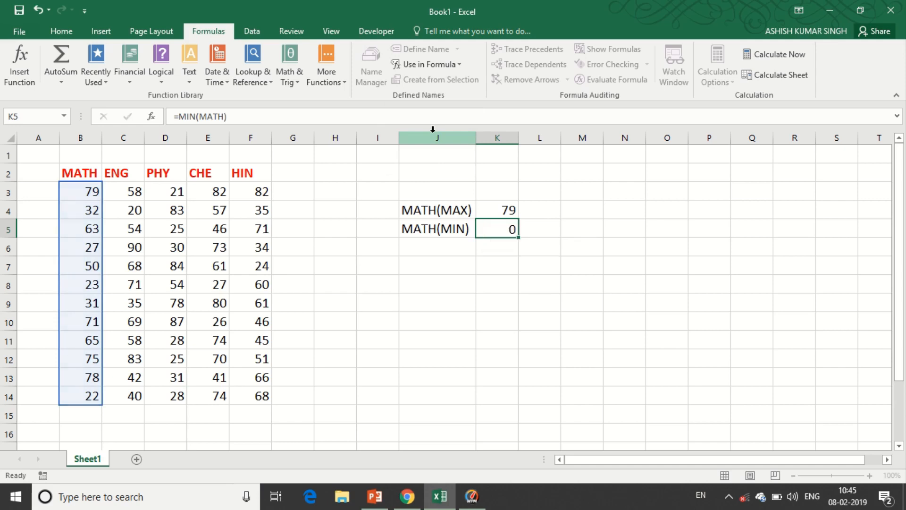
Step: Enter the label SUM in cell J7, two rows below the MATH(MIN) label
key(Down)
key(Left)
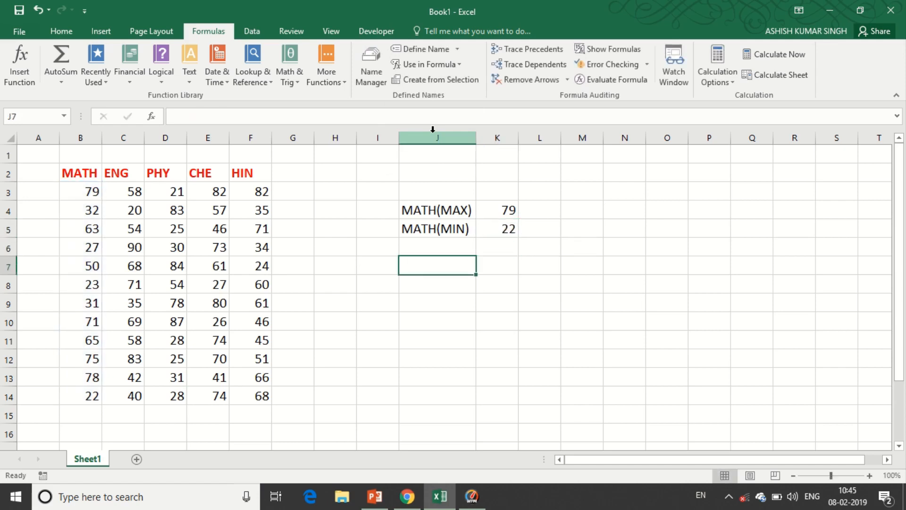
text(SUM =)
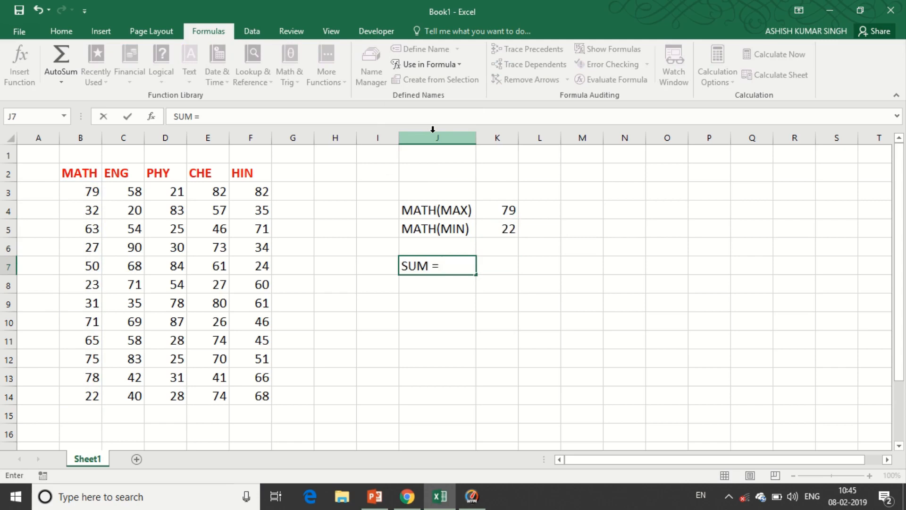
key(BackSpace)
key(BackSpace)
key(BackSpace)
key(Tab)
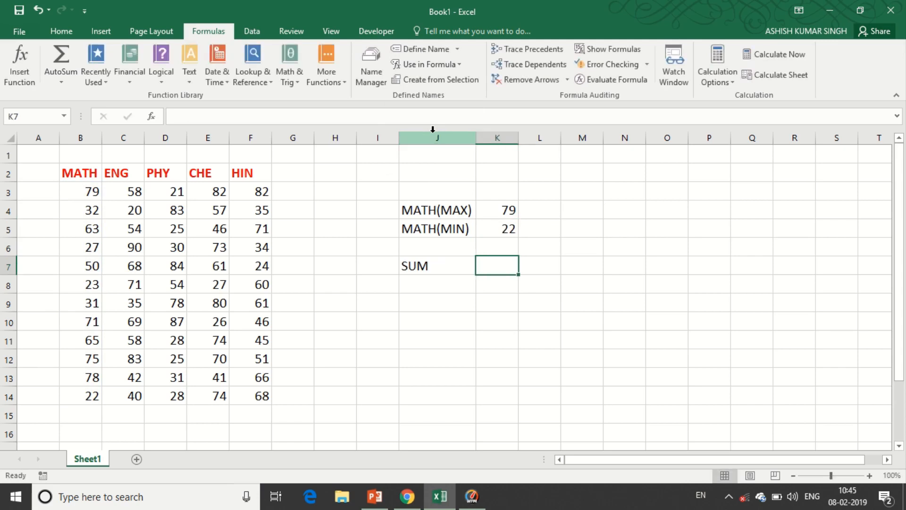
Step: Begin the formula in K7 with =SUM(MATH)+SUM(CHE)+, using the defined names MATH and CHE
text(=SUM)
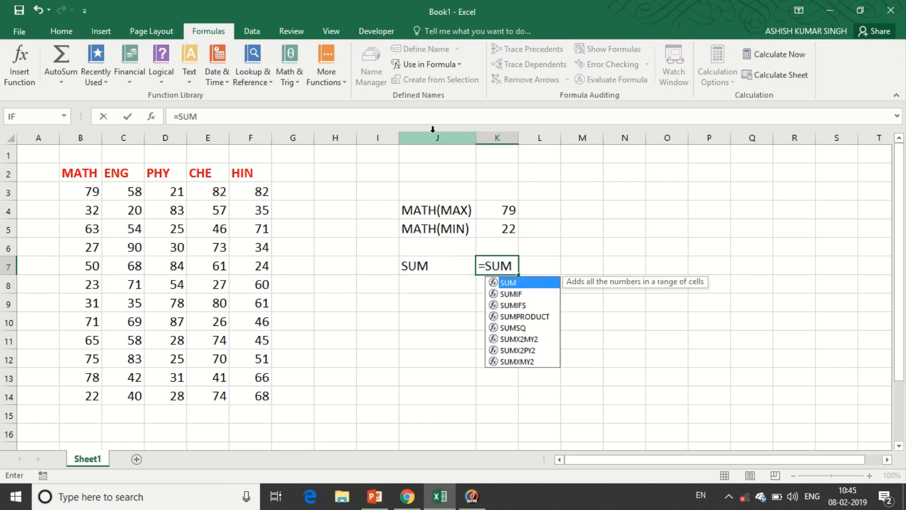
text(()
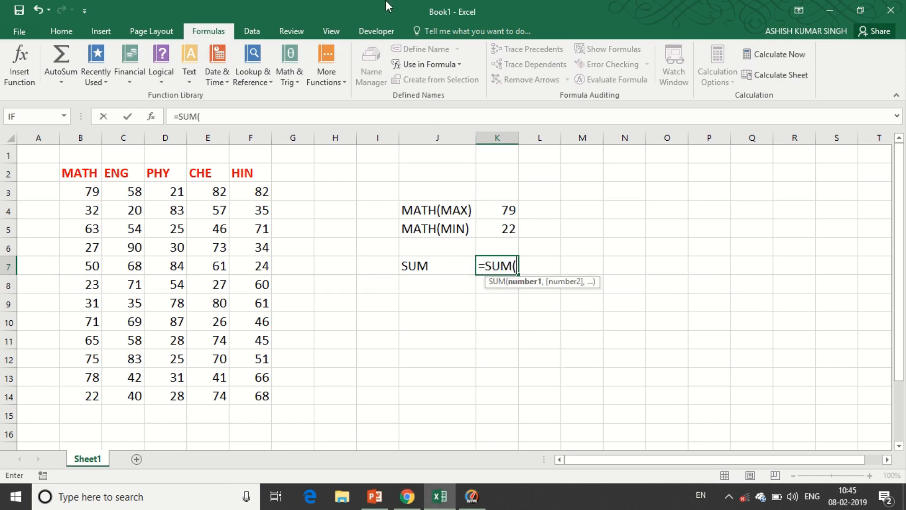
text(MA)
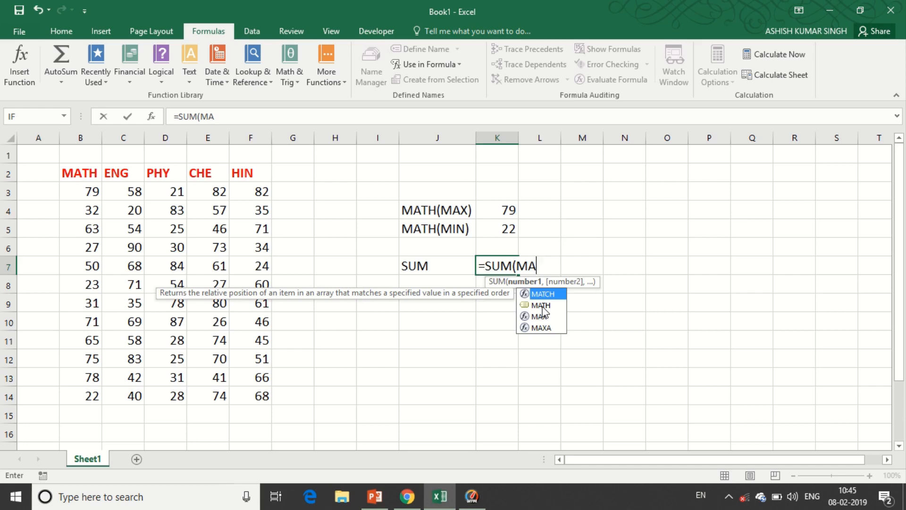
click(543, 306)
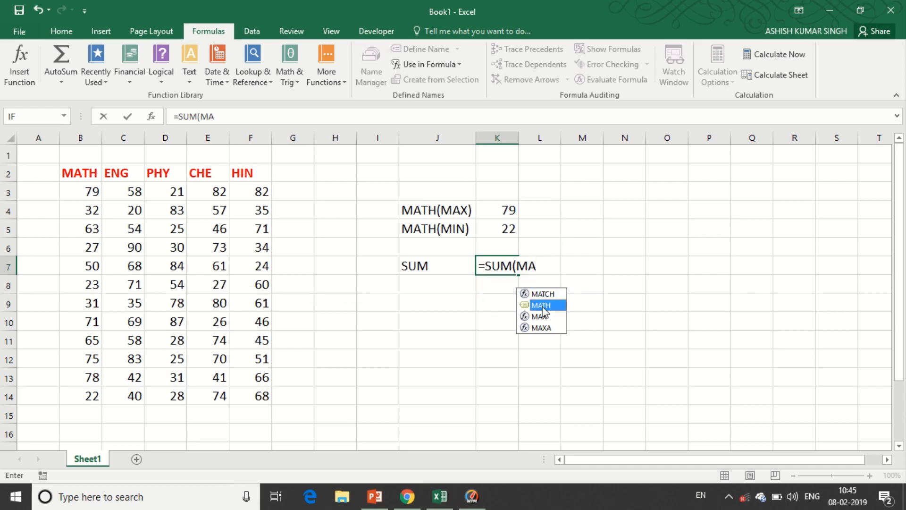
double_click(542, 305)
text()+)
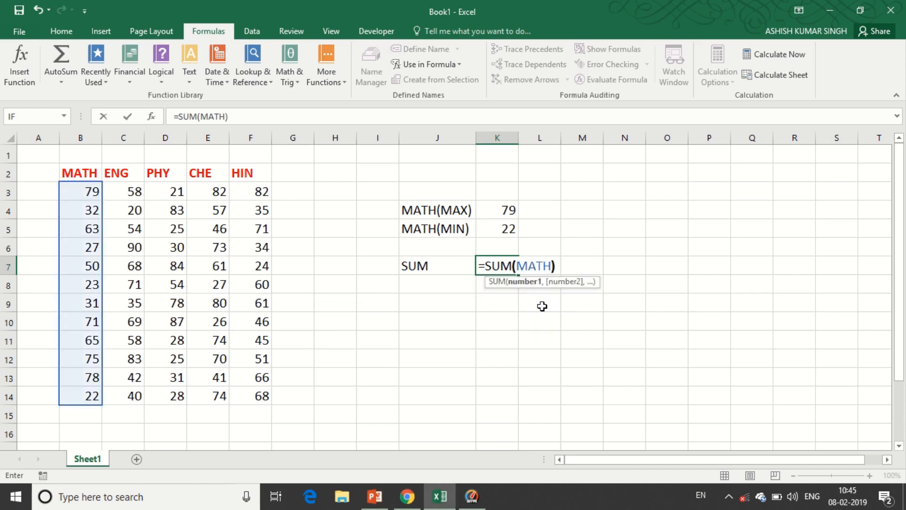
text(SUM)
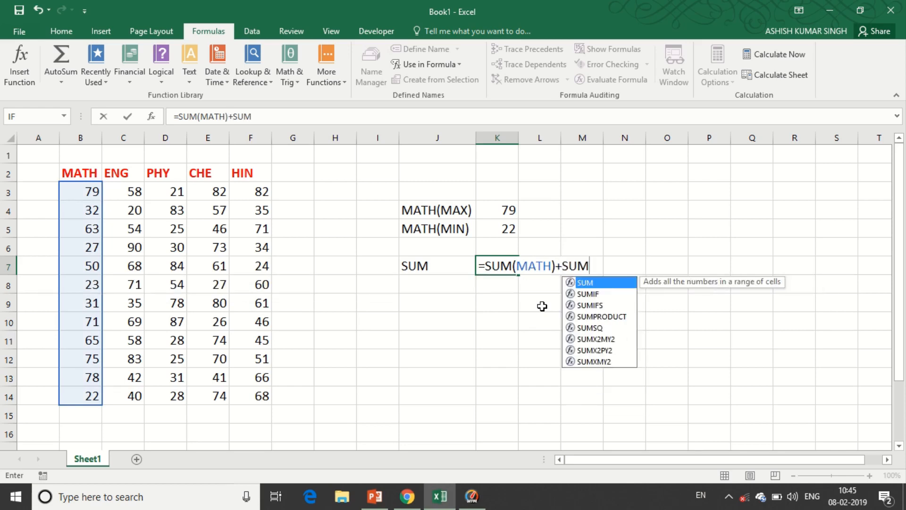
text(()
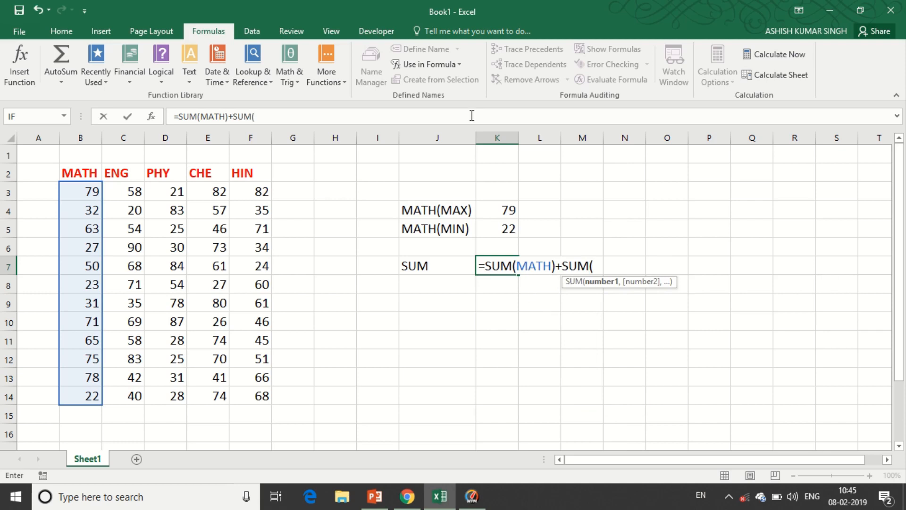
click(448, 65)
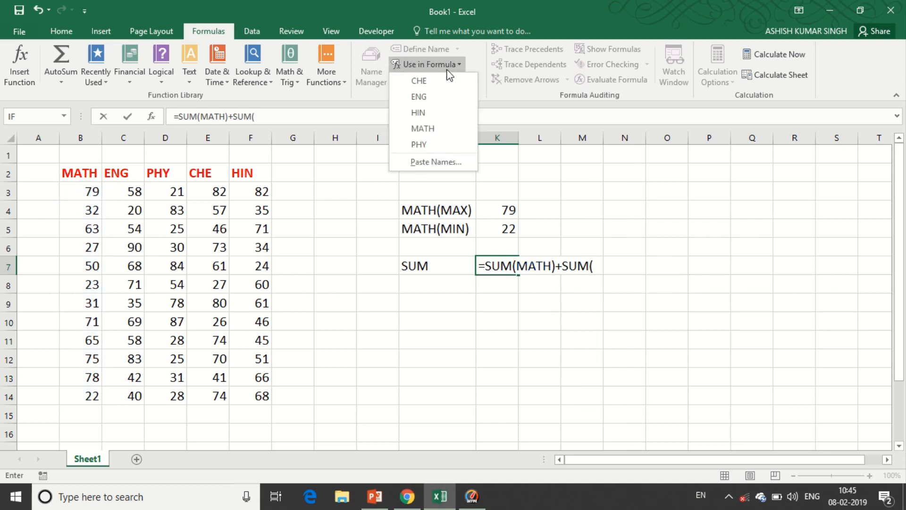
click(436, 81)
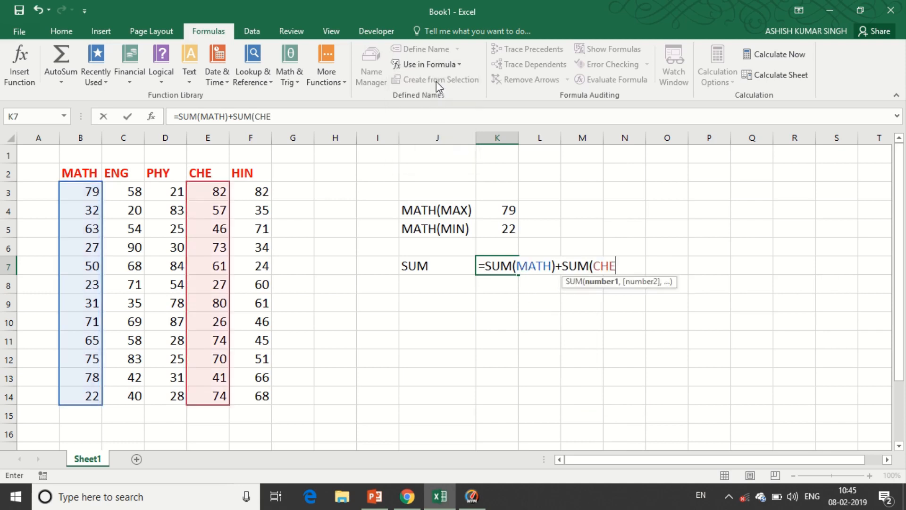
text()+)
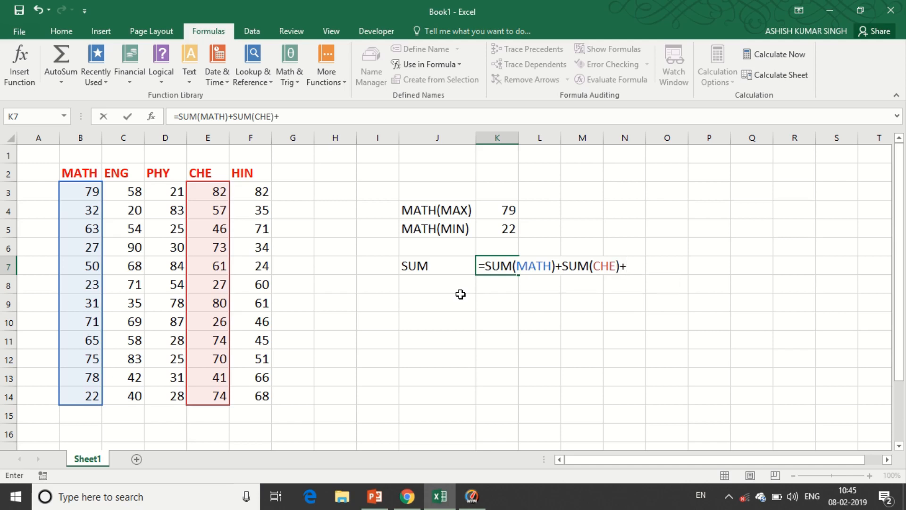
text(PHY()
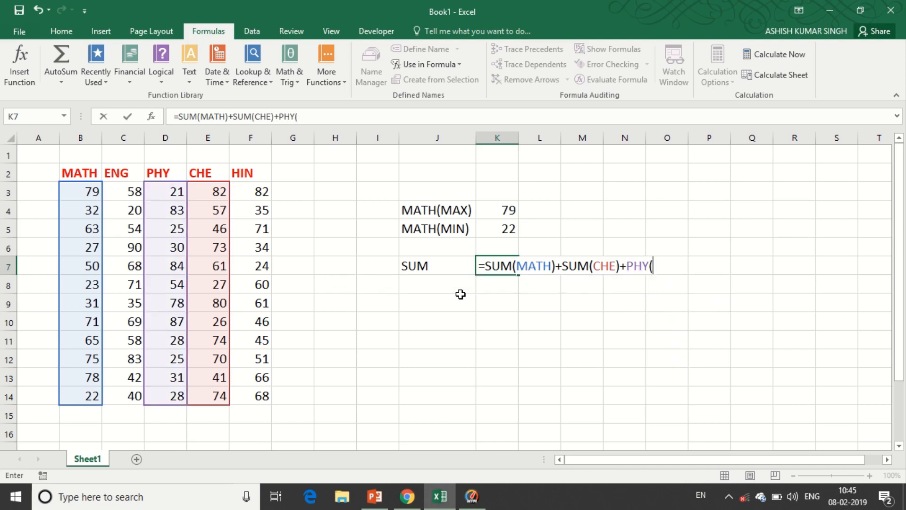
key(BackSpace)
key(BackSpace)
key(BackSpace)
key(BackSpace)
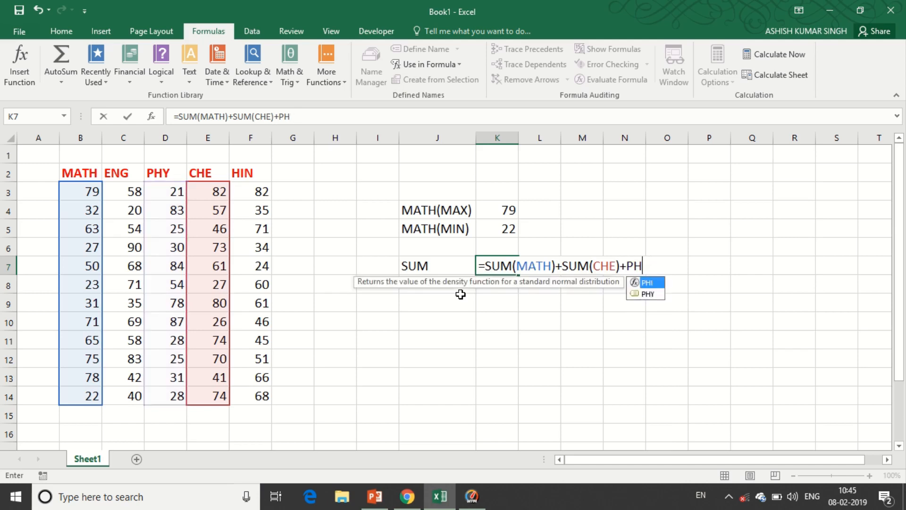
Step: Complete the K7 formula by adding SUM(PHY) as its last term, and select the cell
text(SUM)
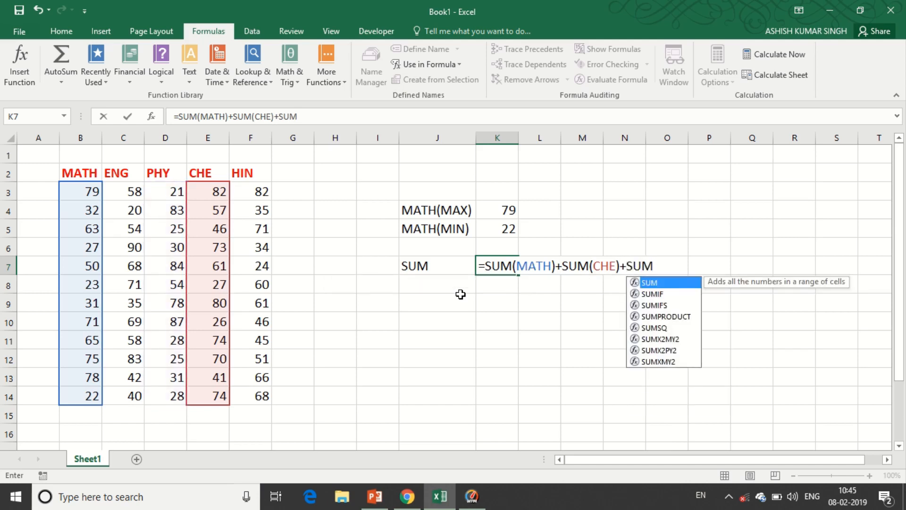
text((PHY)
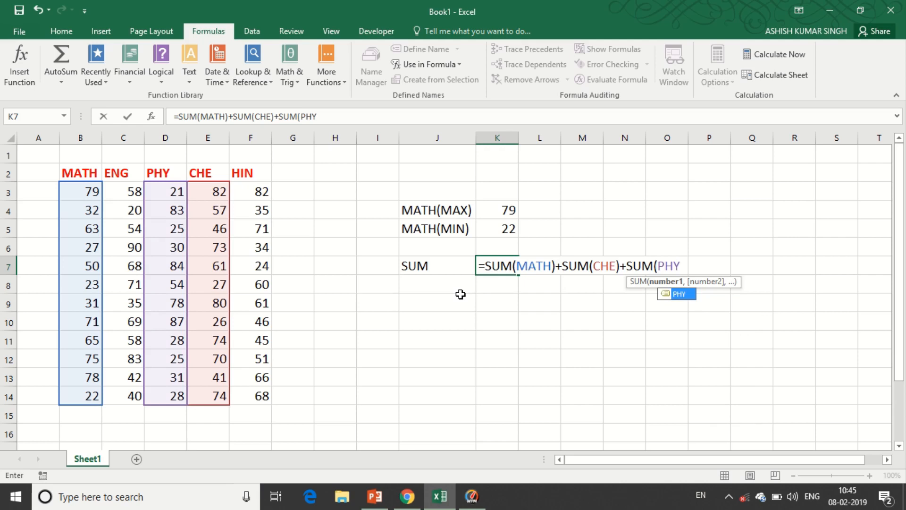
text())
key(Return)
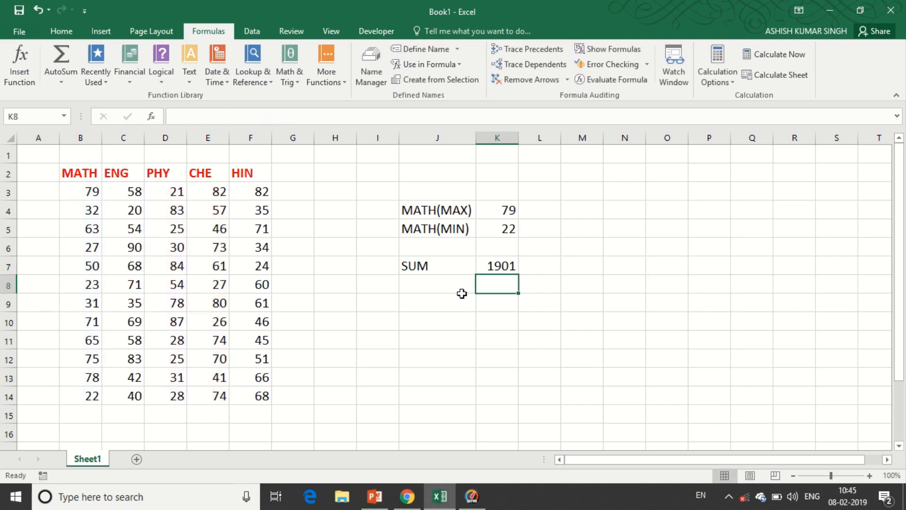
click(493, 269)
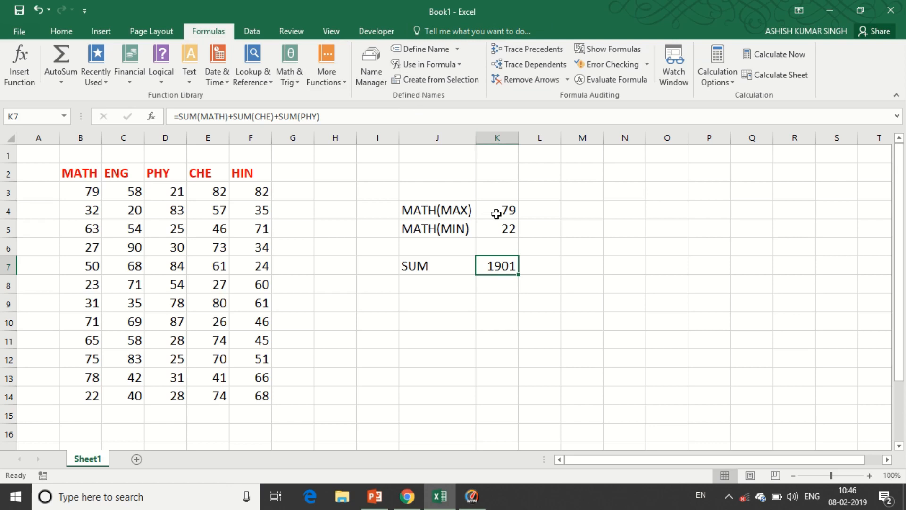
Step: Enter the formula =B5+C3+E4+C13 in cell J11, adding four scattered score cells
click(432, 340)
text(=)
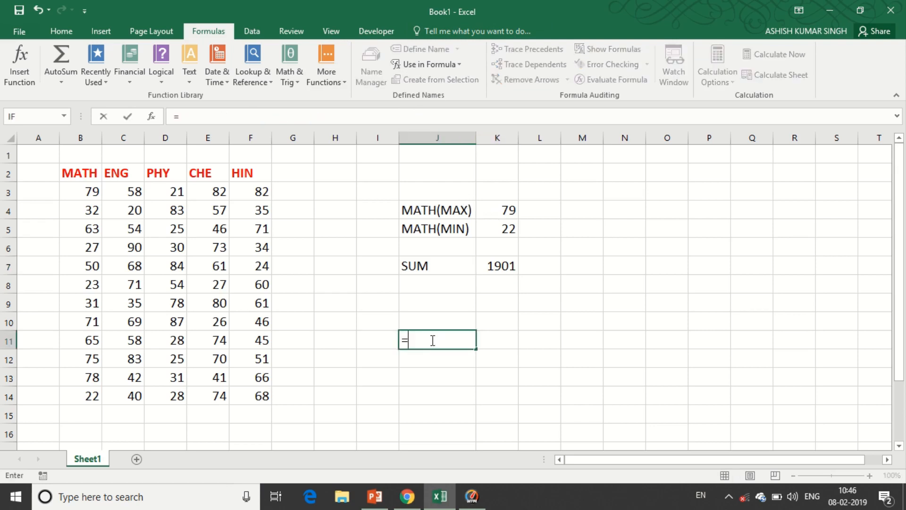
click(82, 228)
text(+)
click(128, 194)
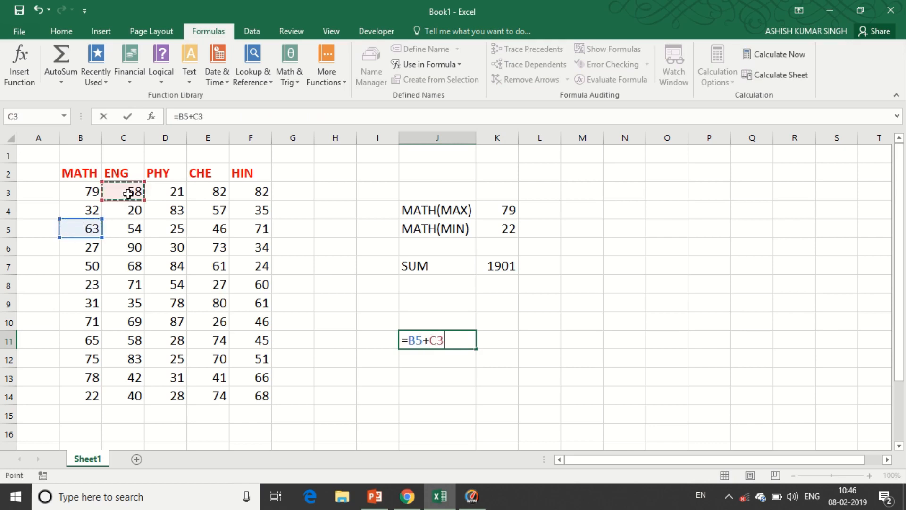
text(+)
click(208, 212)
text(+)
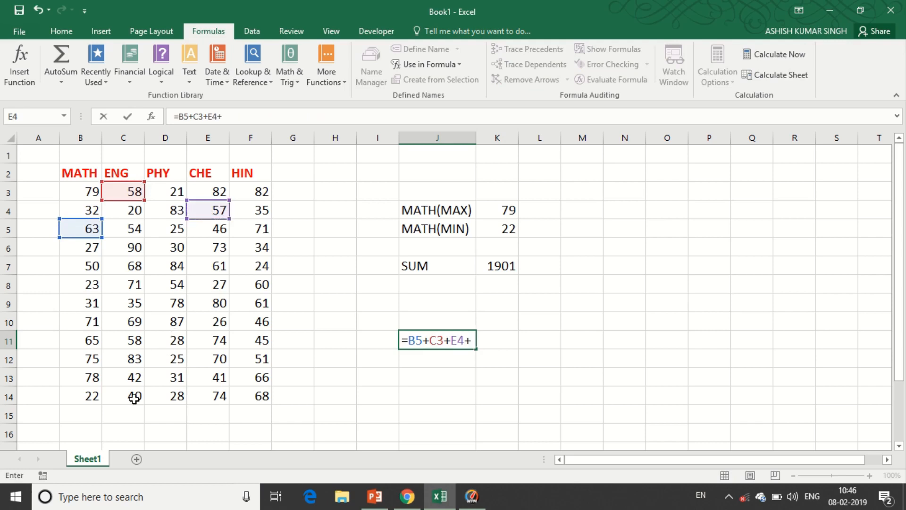
click(129, 379)
key(ctrl+Return)
Step: Trace the precedents of the formula in J11 and of the SUM formula in K7
click(426, 340)
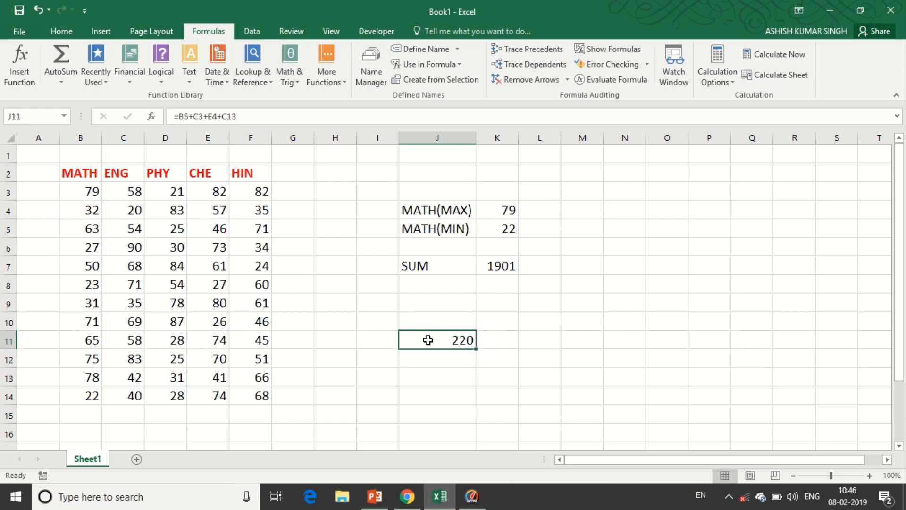
click(532, 49)
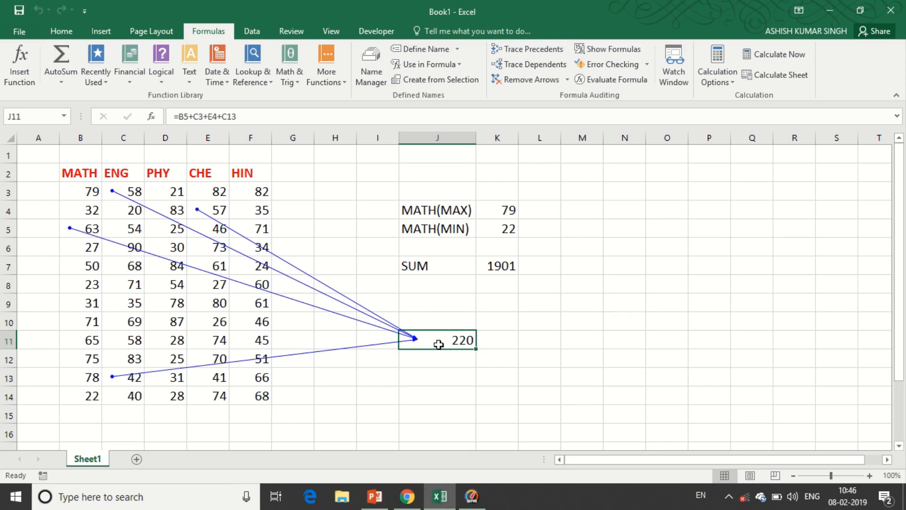
click(499, 268)
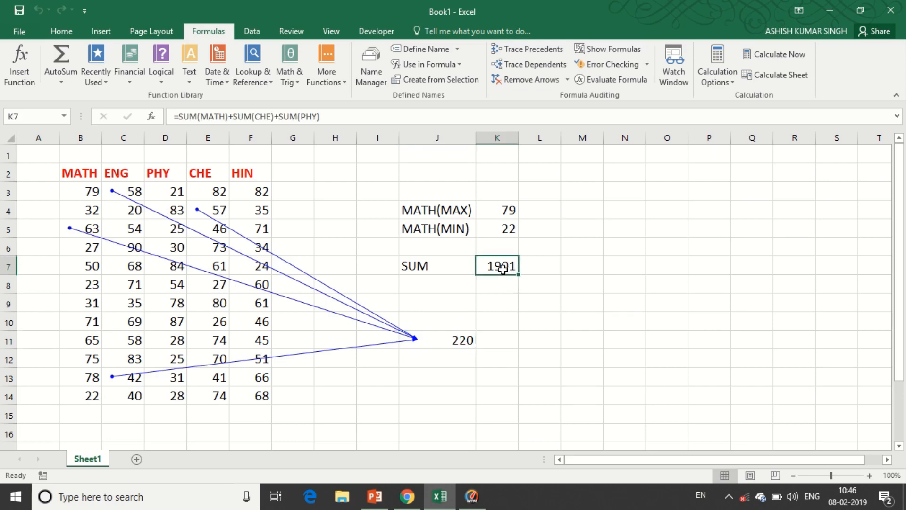
click(529, 50)
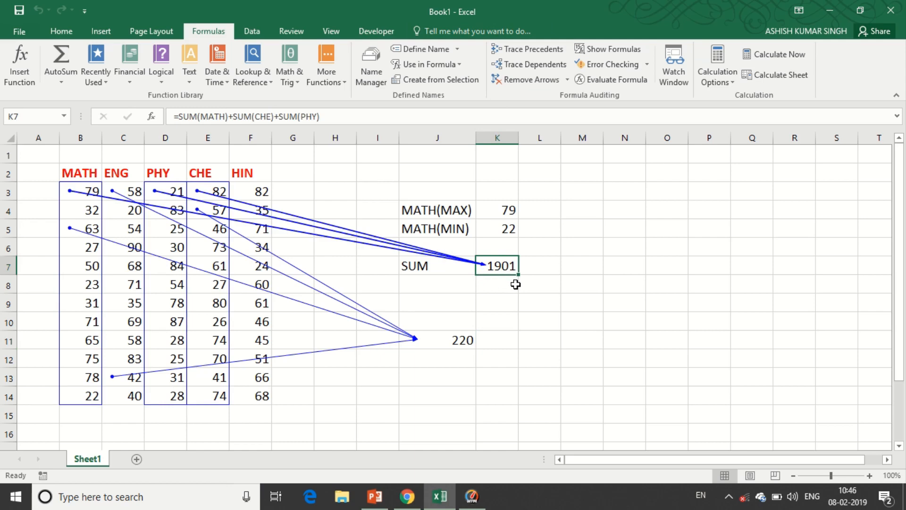
Step: Clear the precedent arrows and trace the dependents of MATH score cell B6, removing its arrows at the end
click(529, 79)
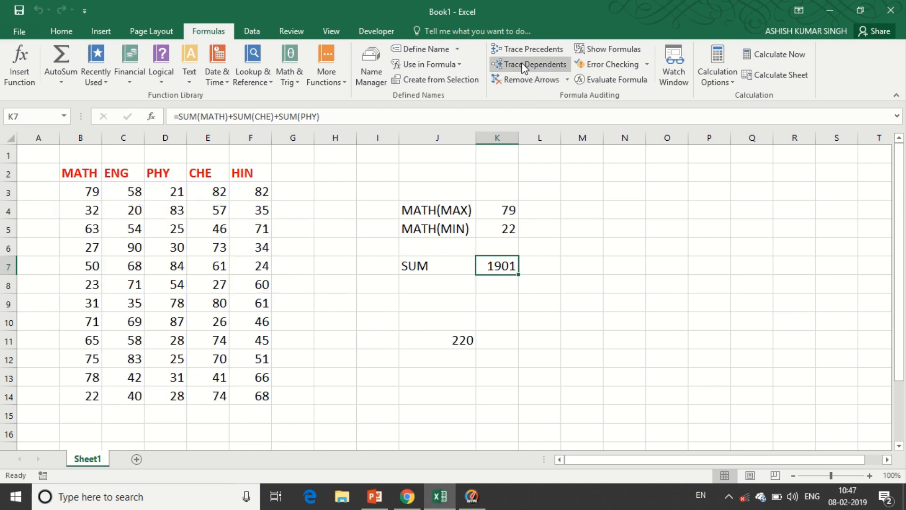
drag(83, 265, 83, 251)
click(86, 252)
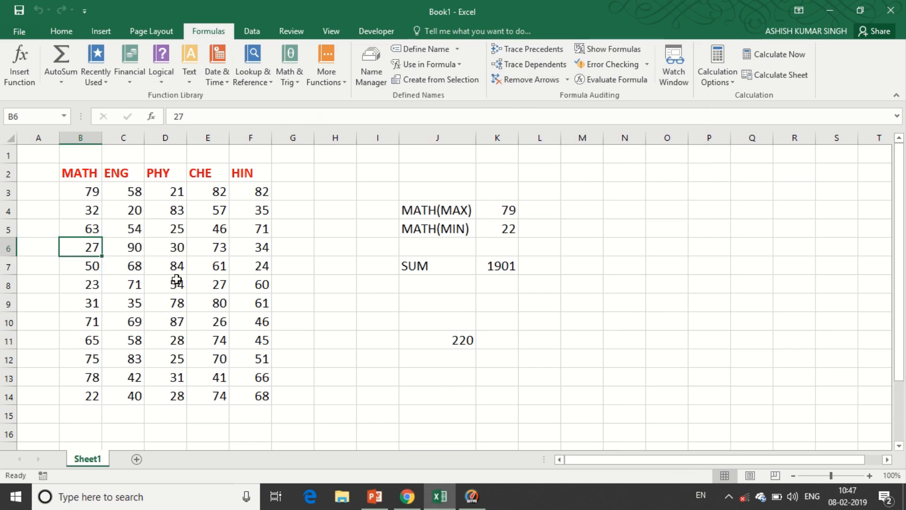
click(524, 66)
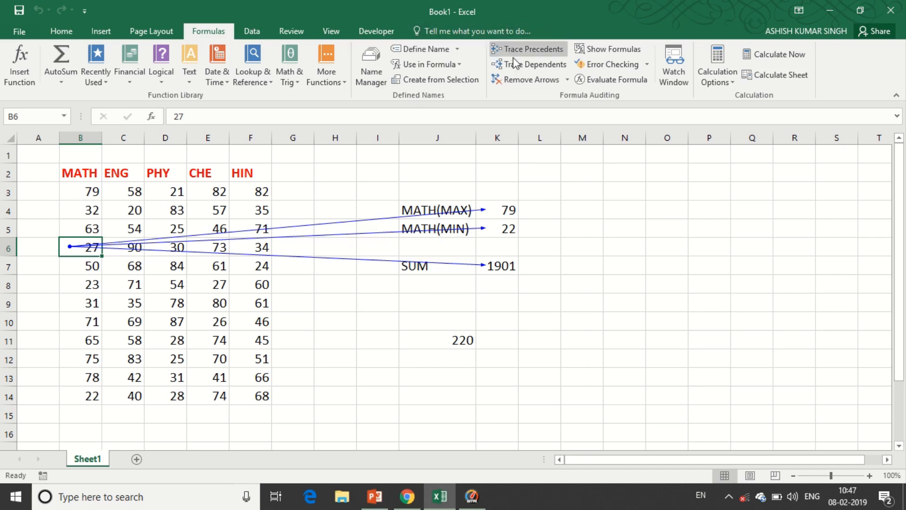
click(517, 83)
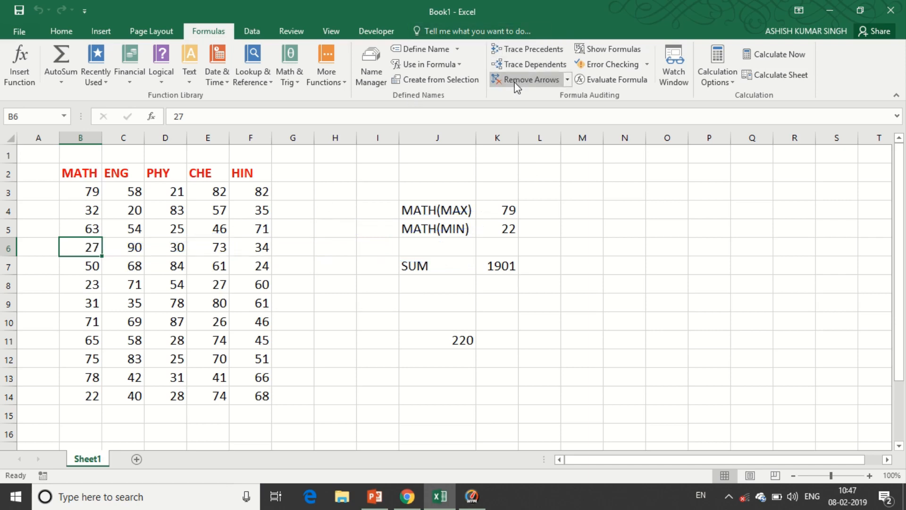
Step: Show the formulas in the sheet instead of results, view those in columns J and K, and switch back to the results
click(604, 49)
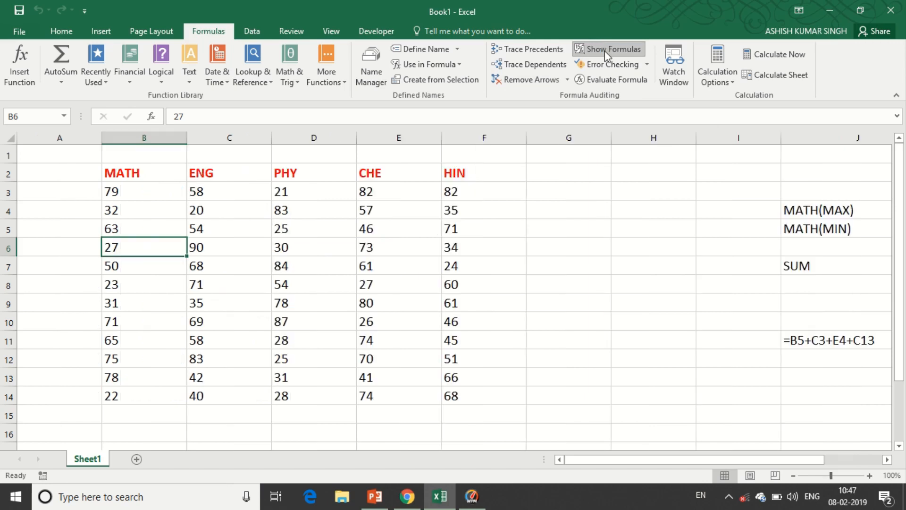
click(888, 460)
click(888, 459)
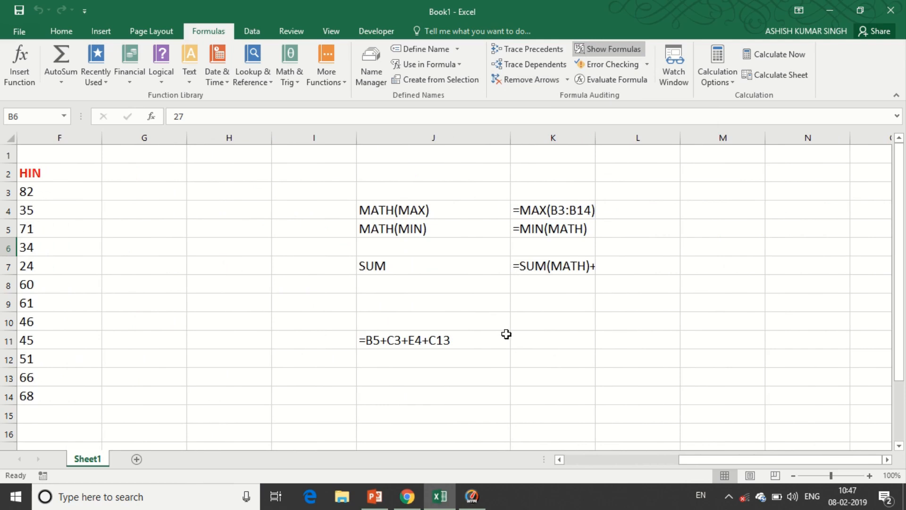
click(605, 50)
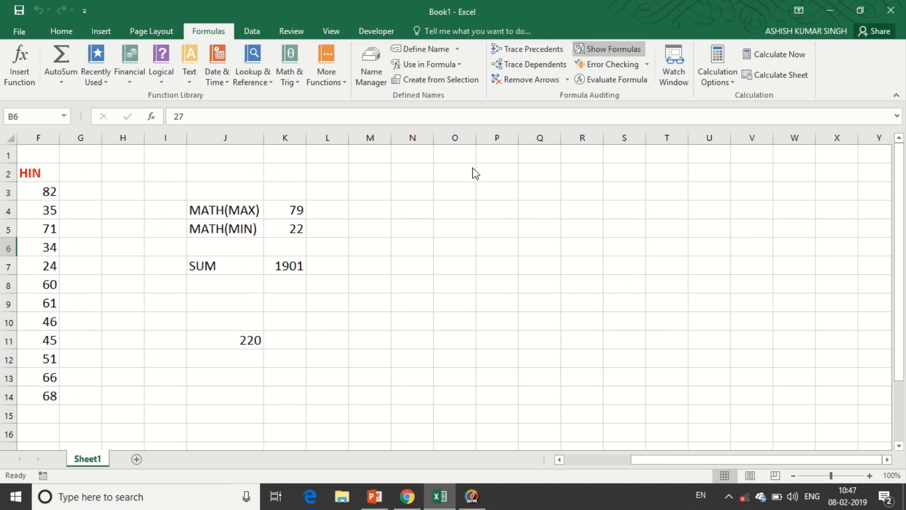
click(559, 459)
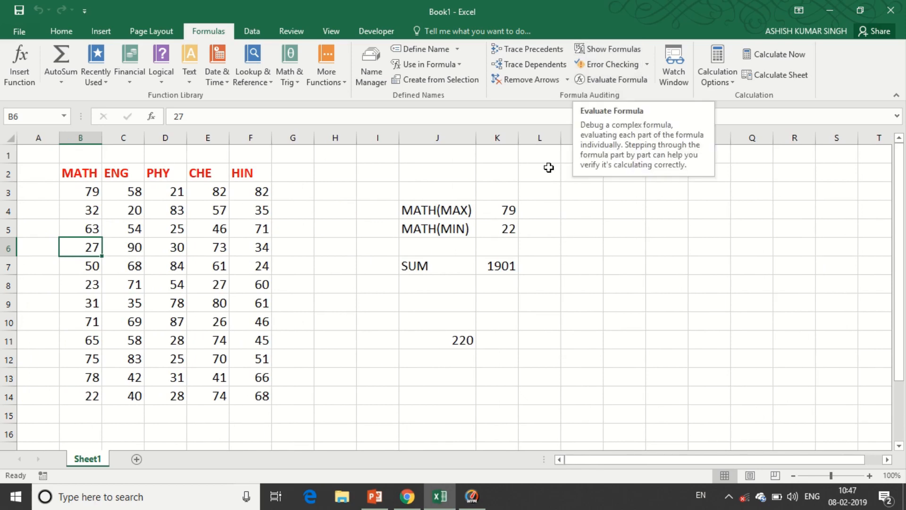
Step: Evaluate the MAX formula in K4 with Evaluate Formula and close the evaluation
click(499, 209)
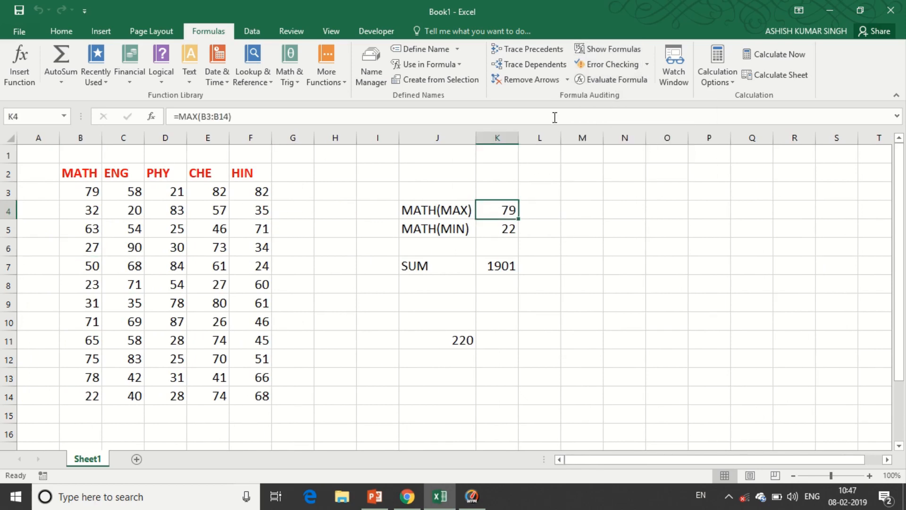
click(599, 78)
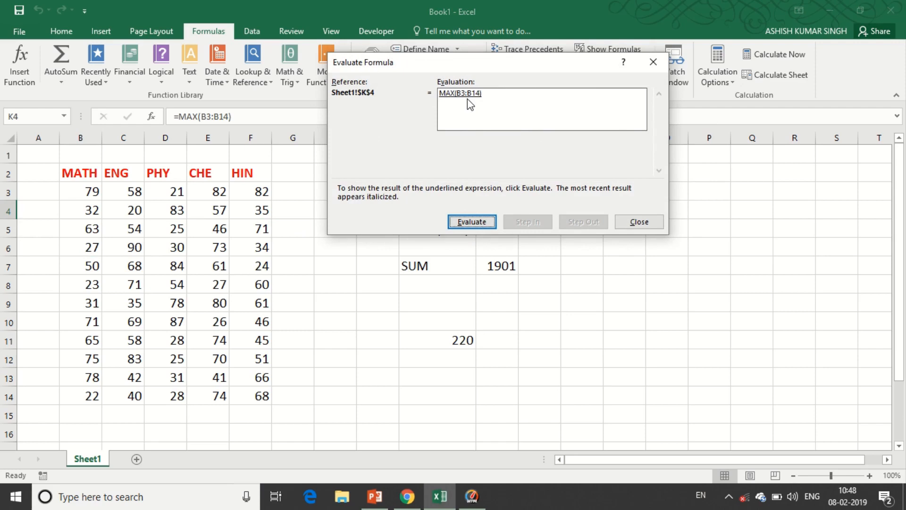
click(469, 222)
click(640, 223)
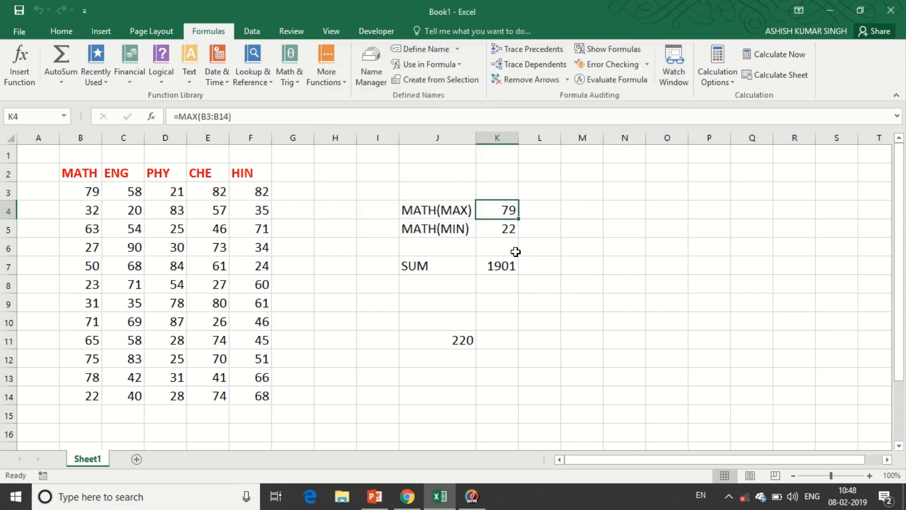
Step: Evaluate the K7 formula =SUM(MATH)+SUM(CHE)+SUM(PHY) part by part to its final result, and close the evaluation
click(495, 267)
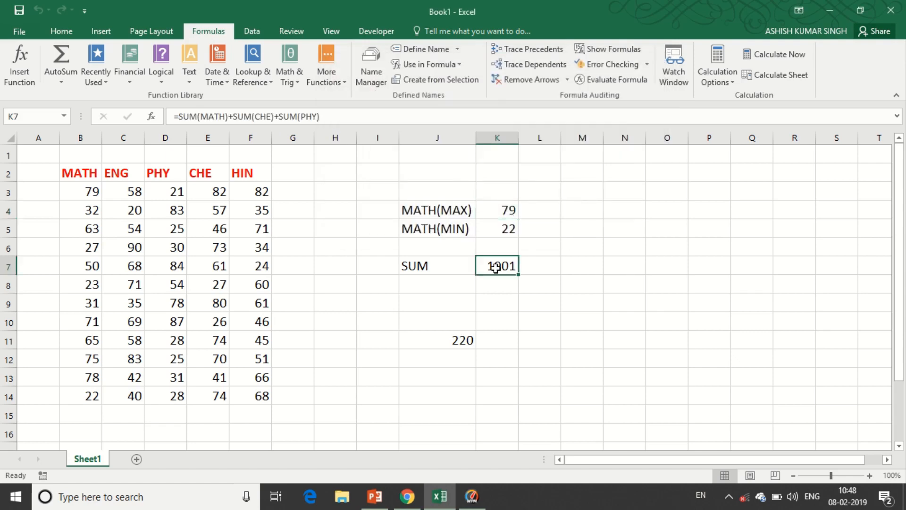
click(608, 86)
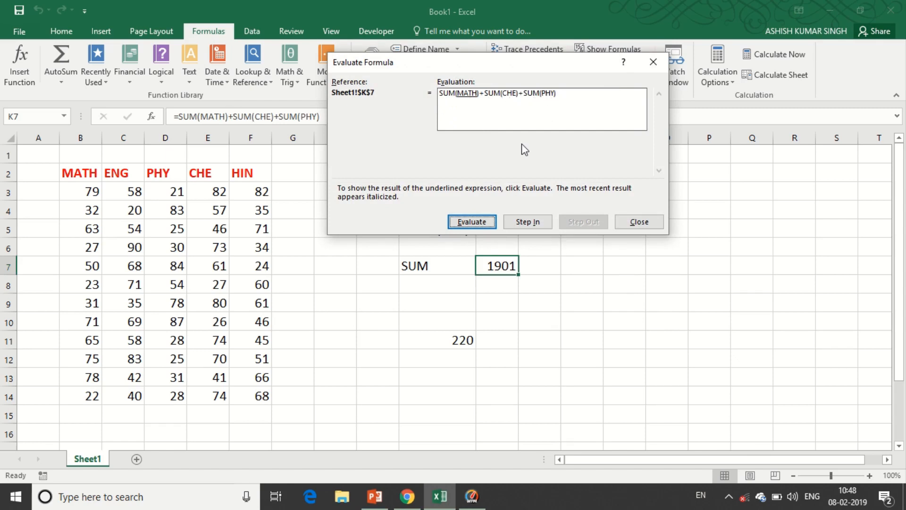
click(480, 223)
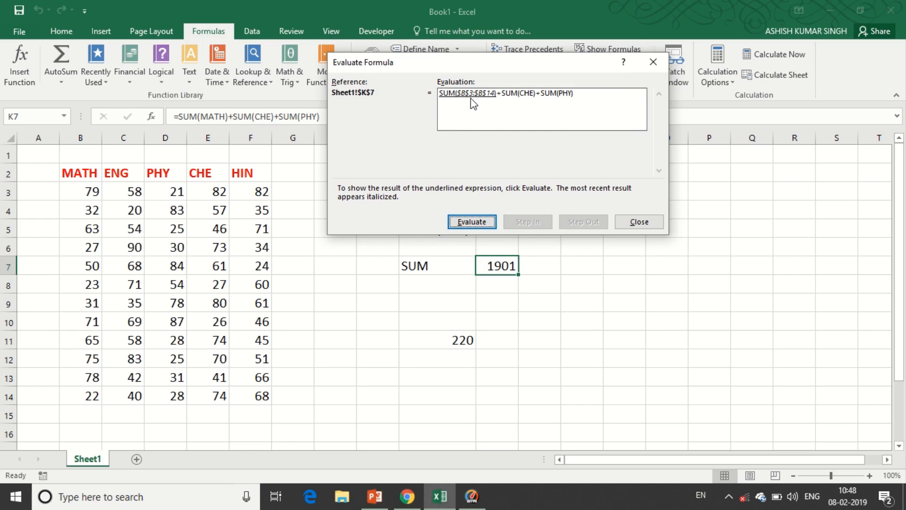
click(469, 222)
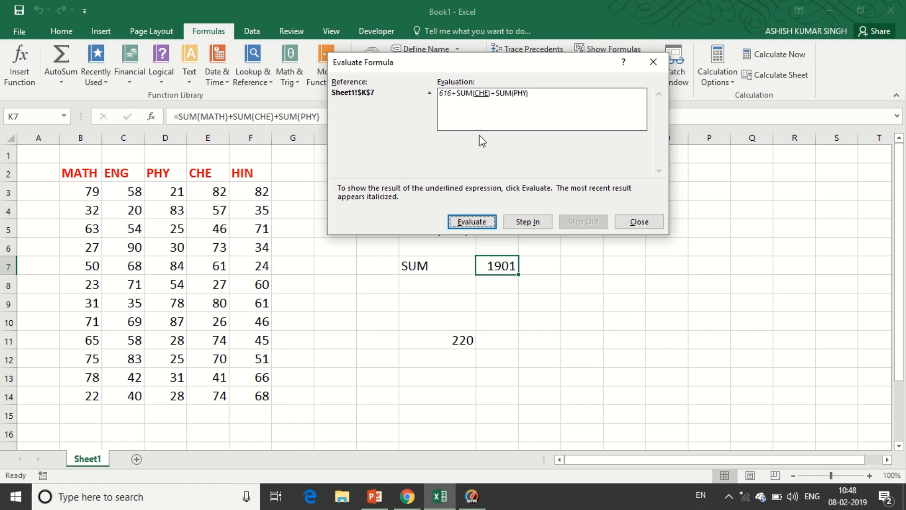
click(477, 221)
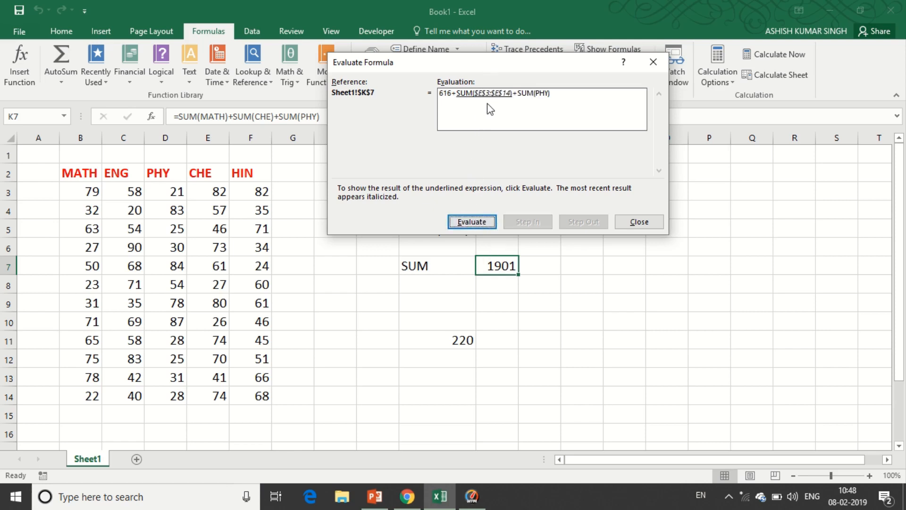
click(472, 222)
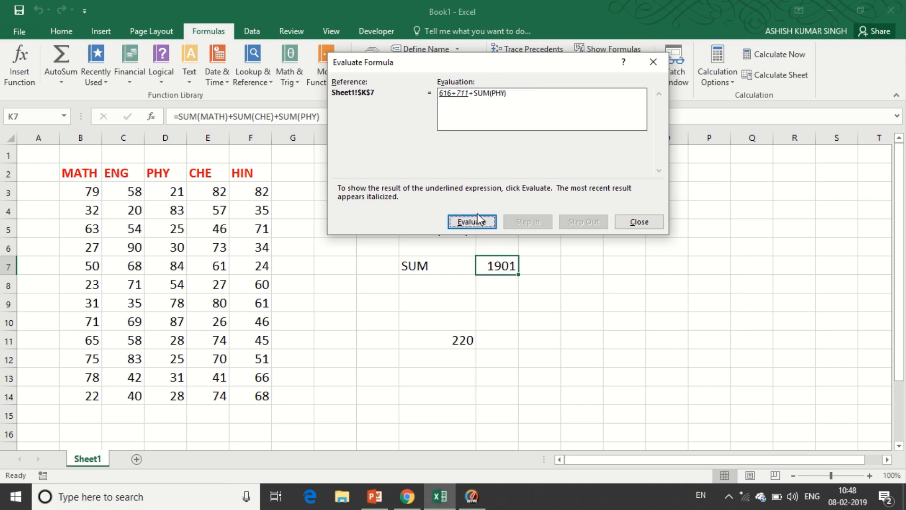
click(478, 221)
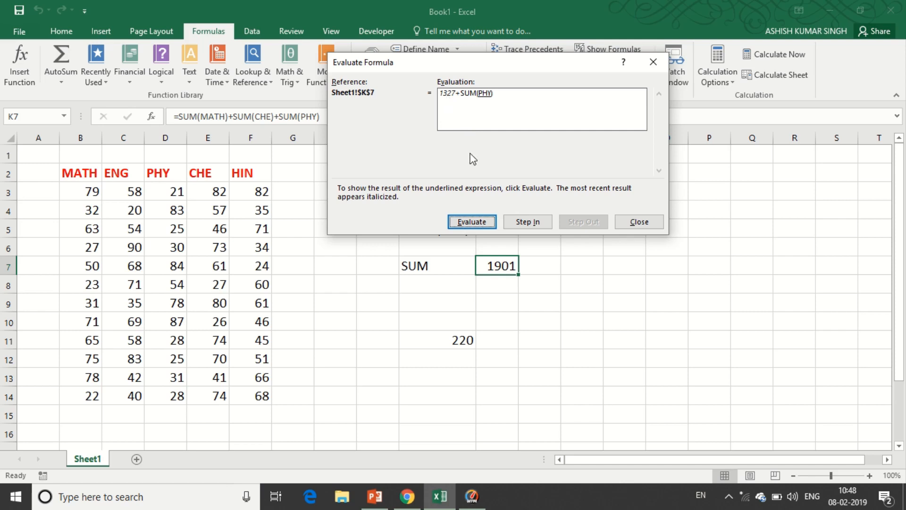
click(469, 221)
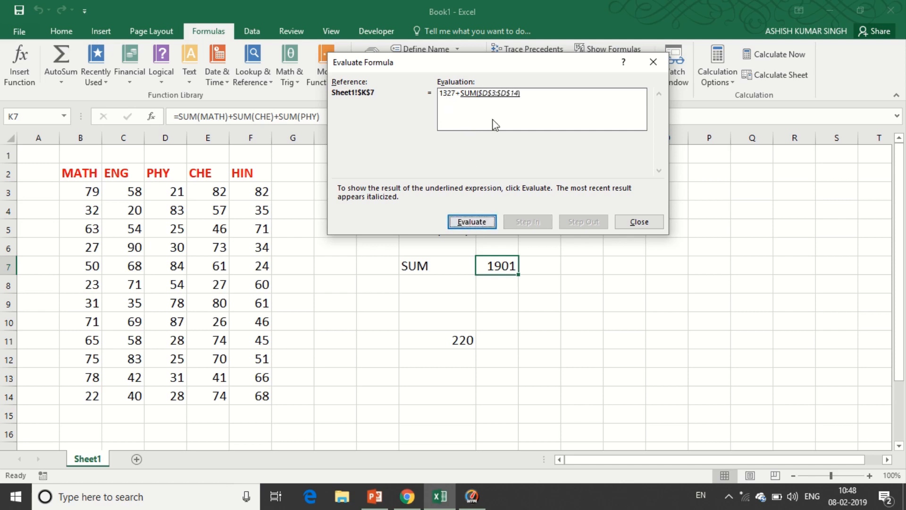
click(479, 222)
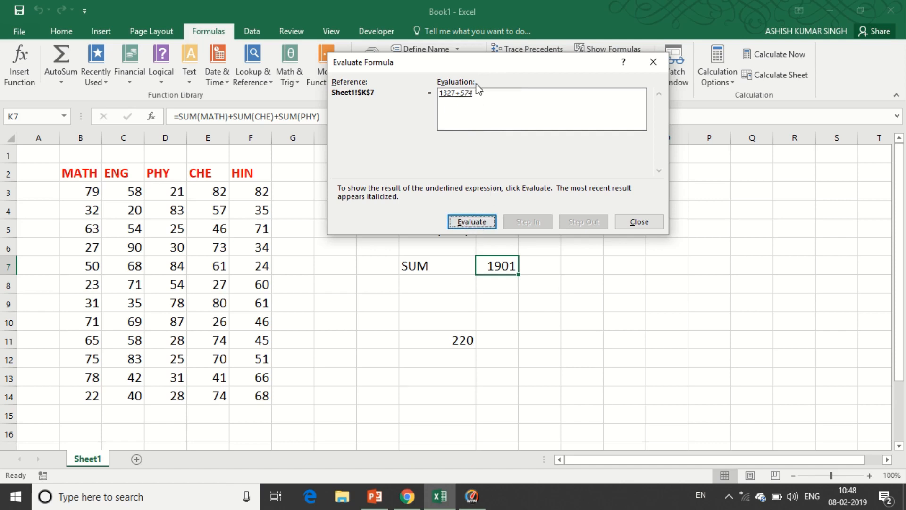
click(474, 223)
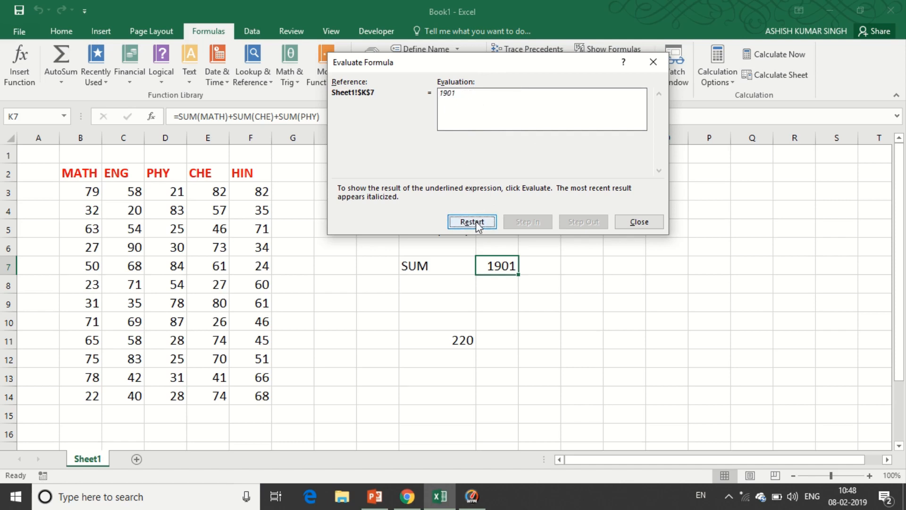
click(657, 62)
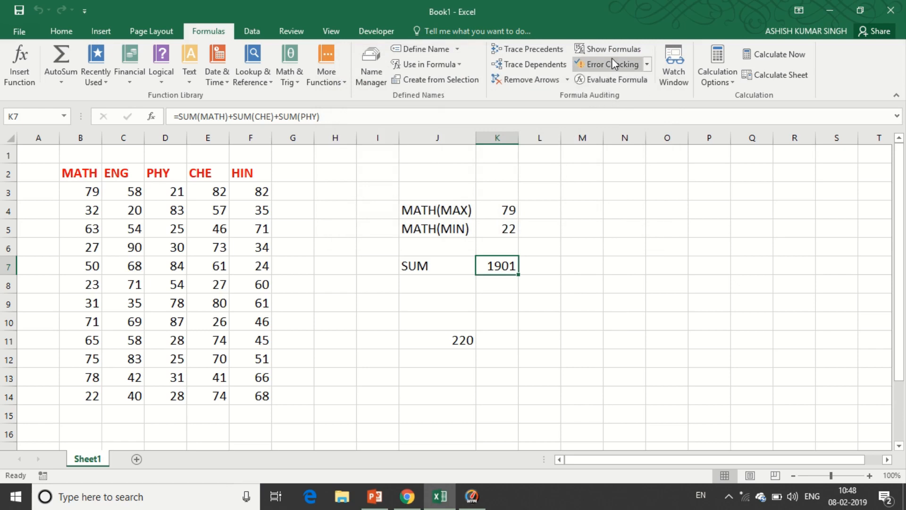
click(353, 6)
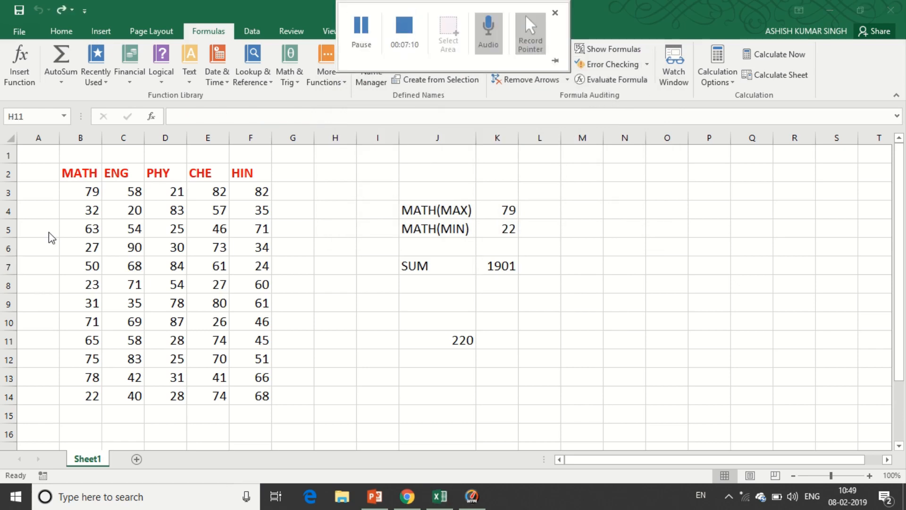
Step: Add column totals in row 15 for all five subjects by applying AutoSum to the scores in B3:F14
click(73, 189)
key(shift+Right)
key(shift+Right)
key(shift+Right)
key(shift+Right)
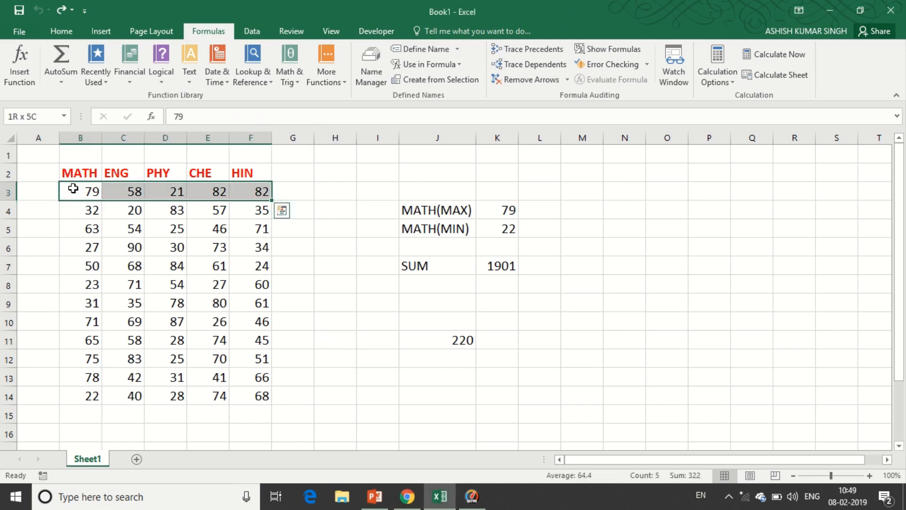
key(shift+Down)
key(shift+Down)
key(shift+Down)
key(shift+Down)
key(shift+Down)
key(shift+Down)
key(shift+Down)
key(shift+Down)
key(shift+Down)
key(shift+Down)
key(shift+Down)
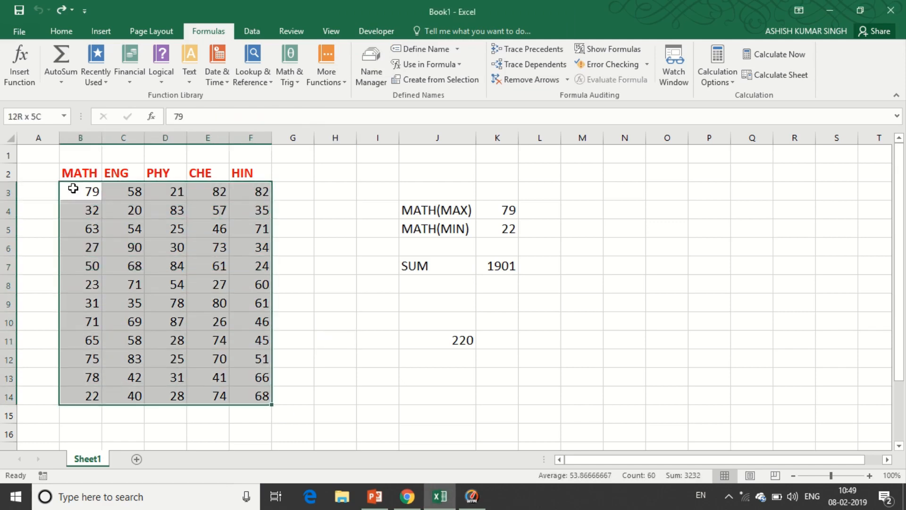
click(57, 60)
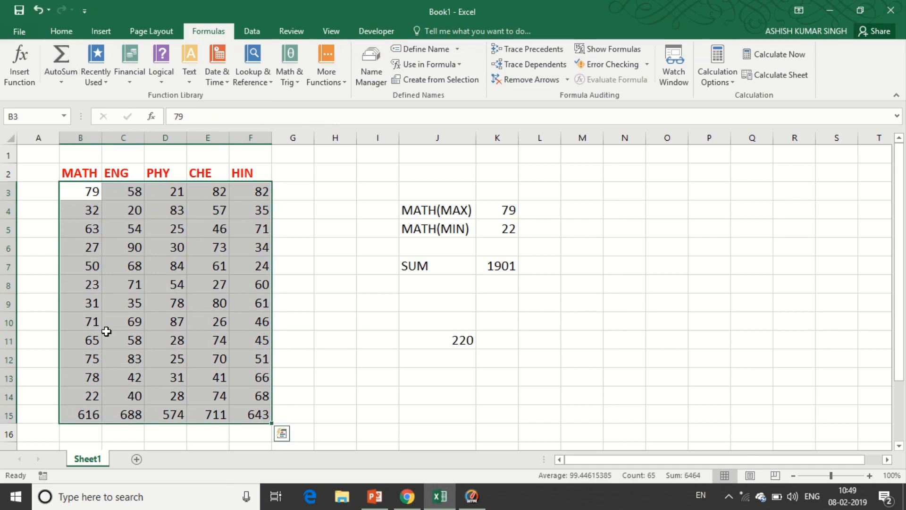
Step: Format the whole totals row 15 in bold with red font color
click(10, 415)
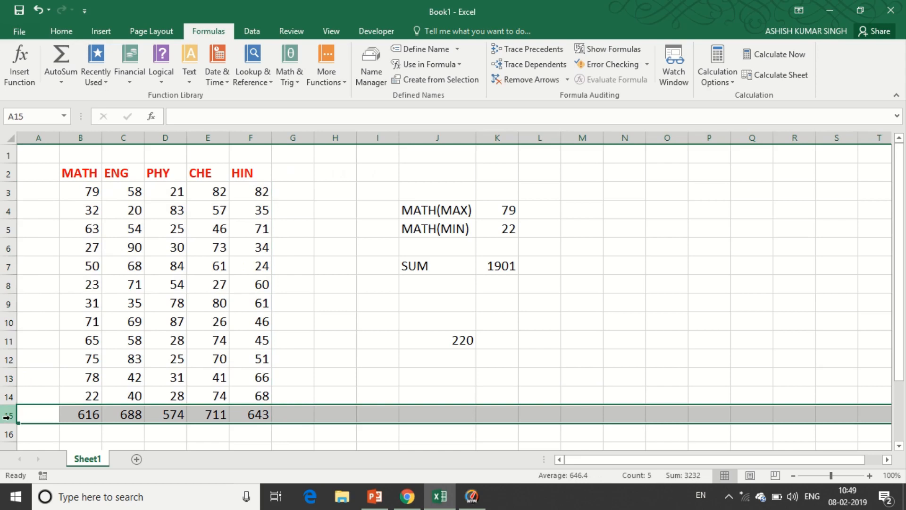
click(62, 30)
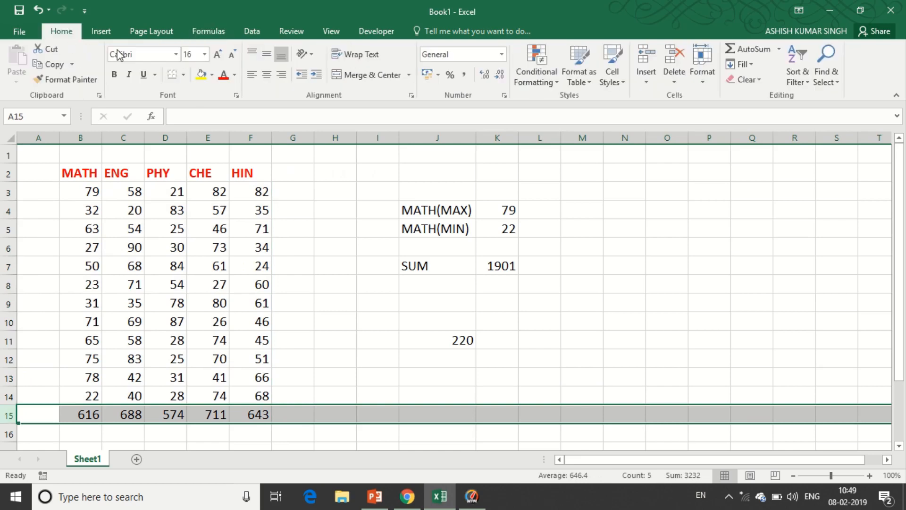
click(115, 80)
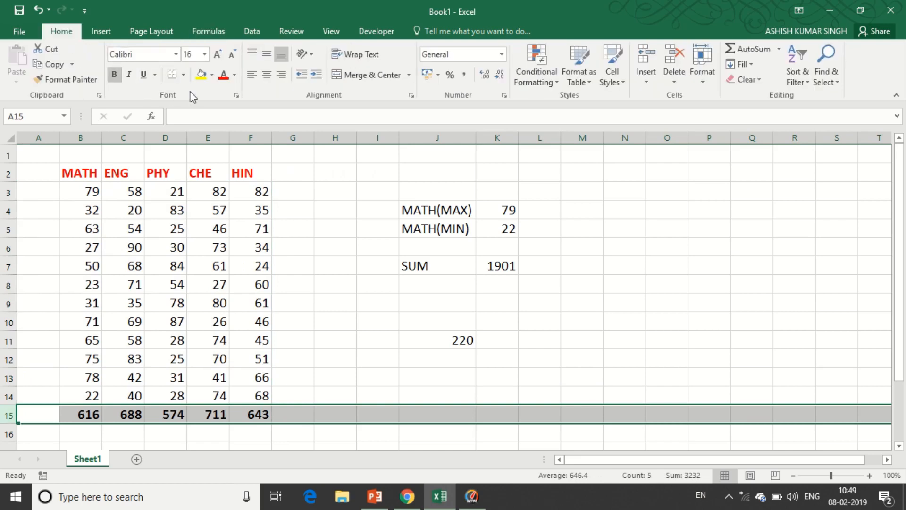
click(223, 79)
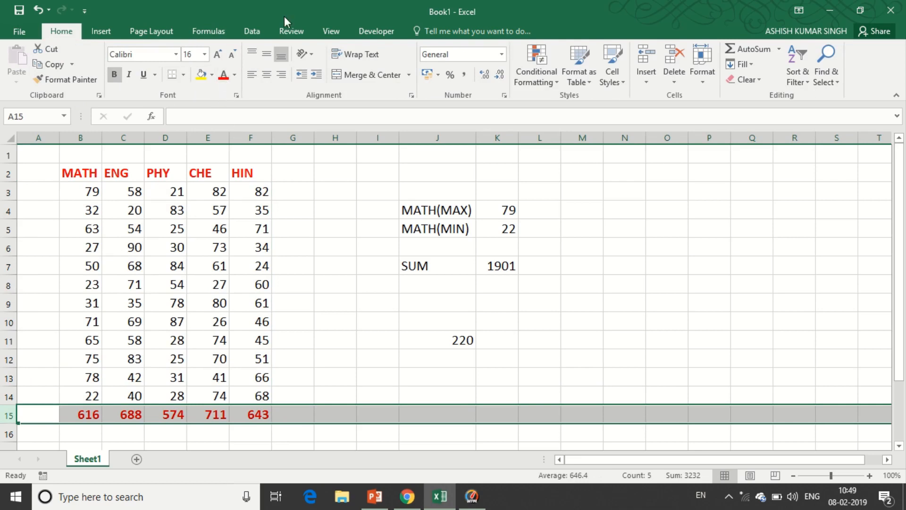
click(208, 32)
mouse_move(299, 5)
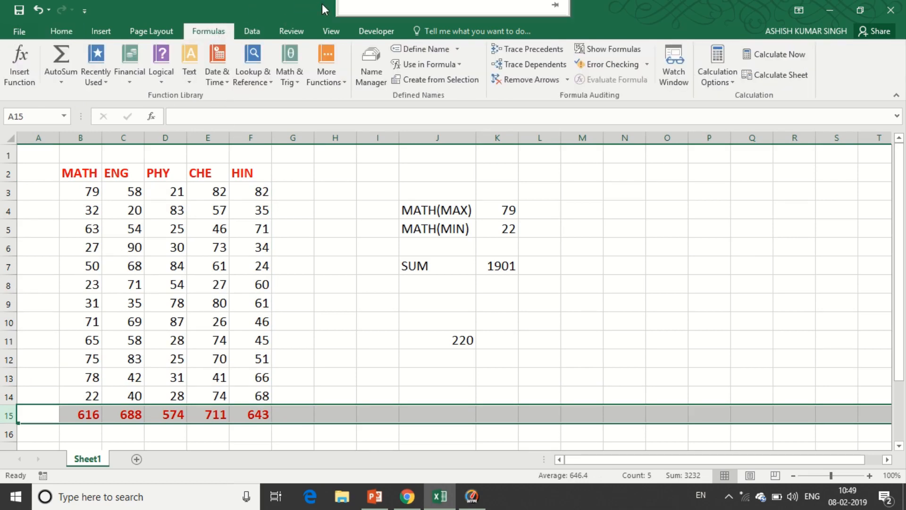
click(362, 29)
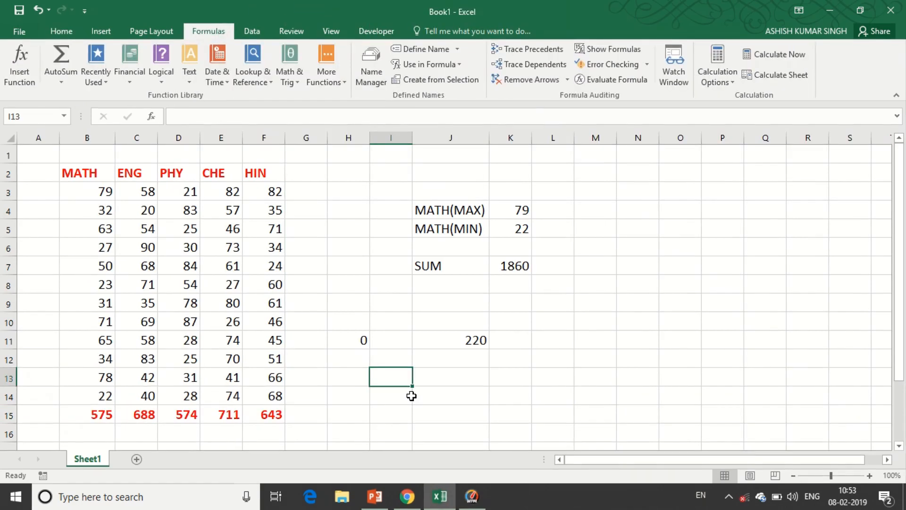
click(372, 230)
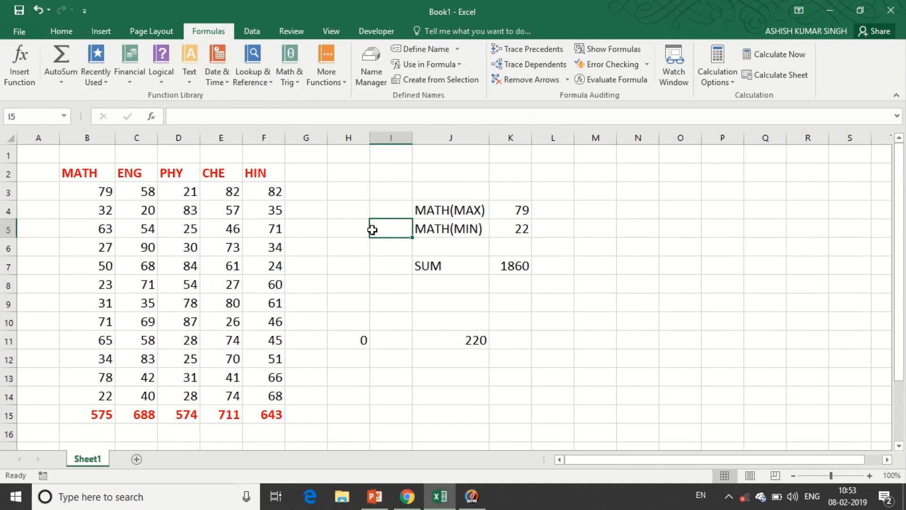
Step: Replace the MATH total in B15 with the misspelled formula =SIM(MATH), picking B3:B14 as the argument
click(79, 415)
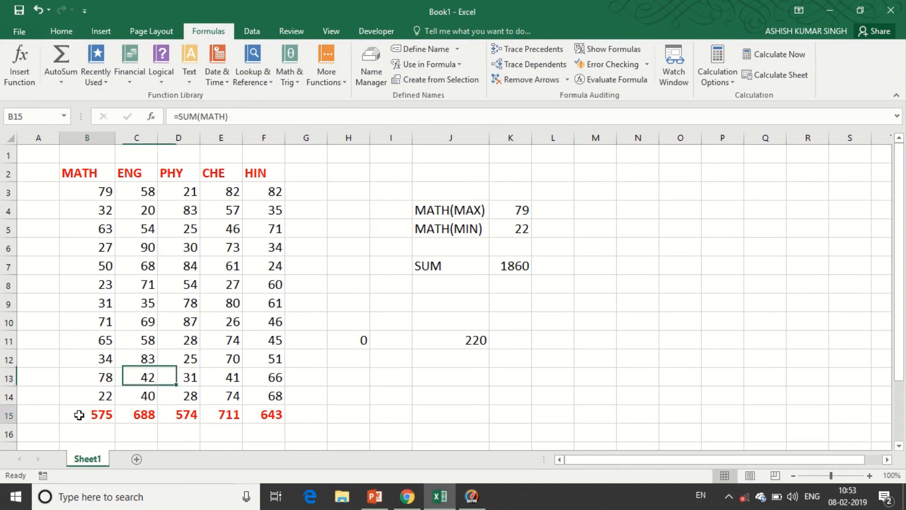
key(Delete)
text(=)
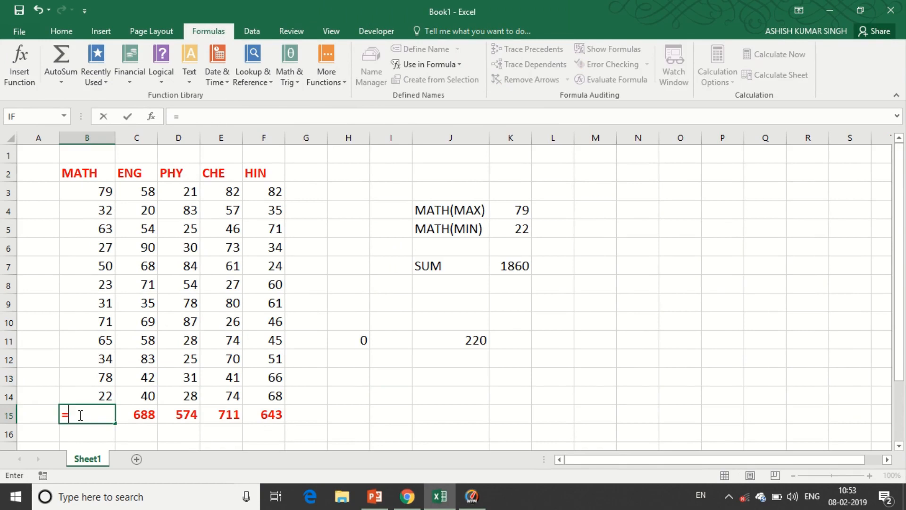
text(SIM)
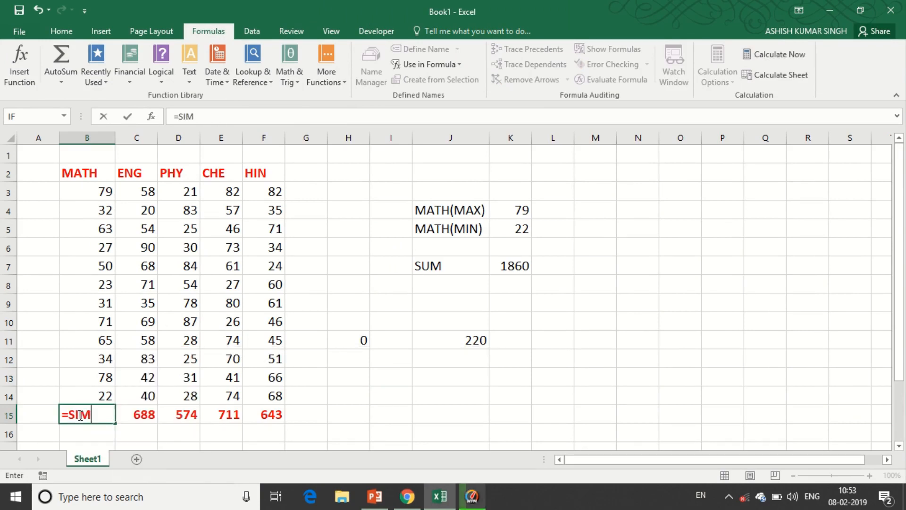
text(()
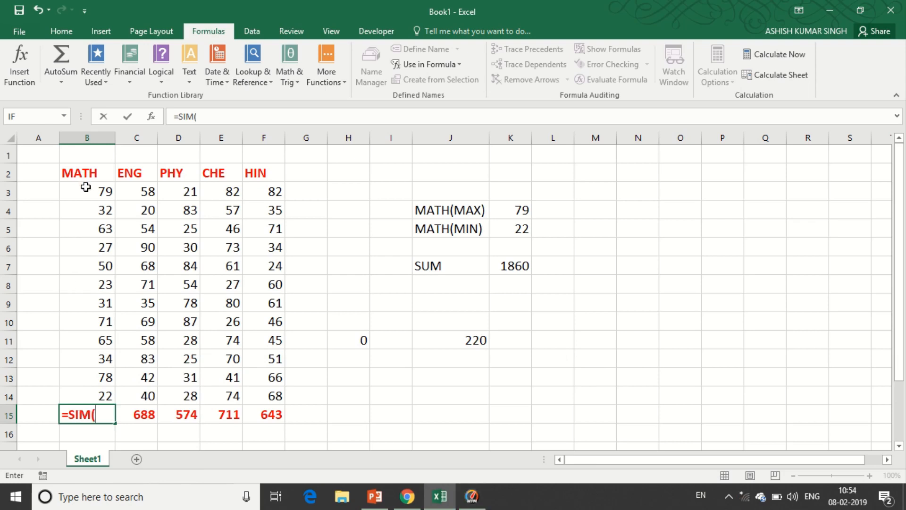
drag(85, 189, 97, 392)
text())
key(Return)
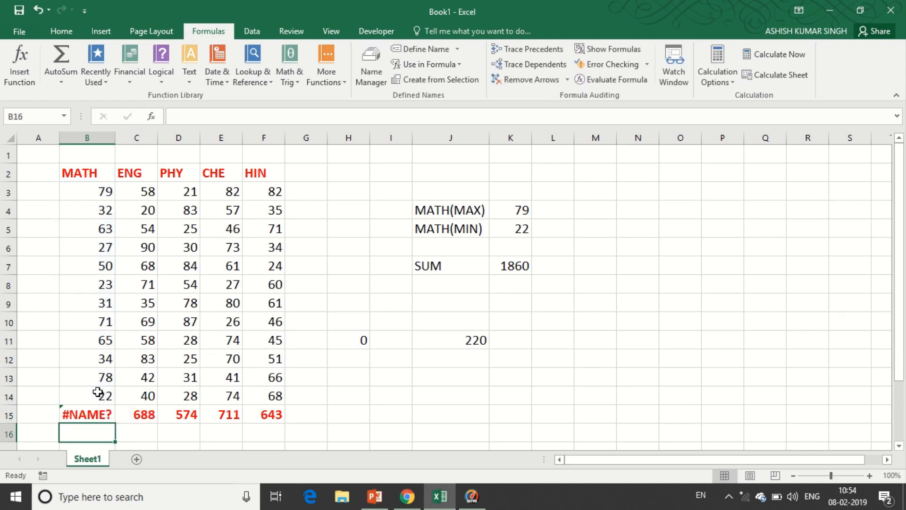
Step: Run Error Checking on the B15 formula, review the reported error, and close the check
key(Up)
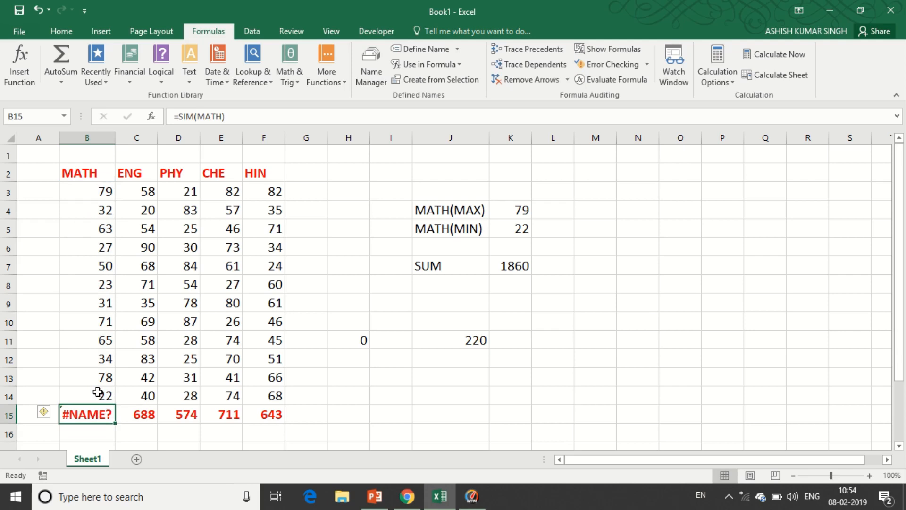
click(600, 66)
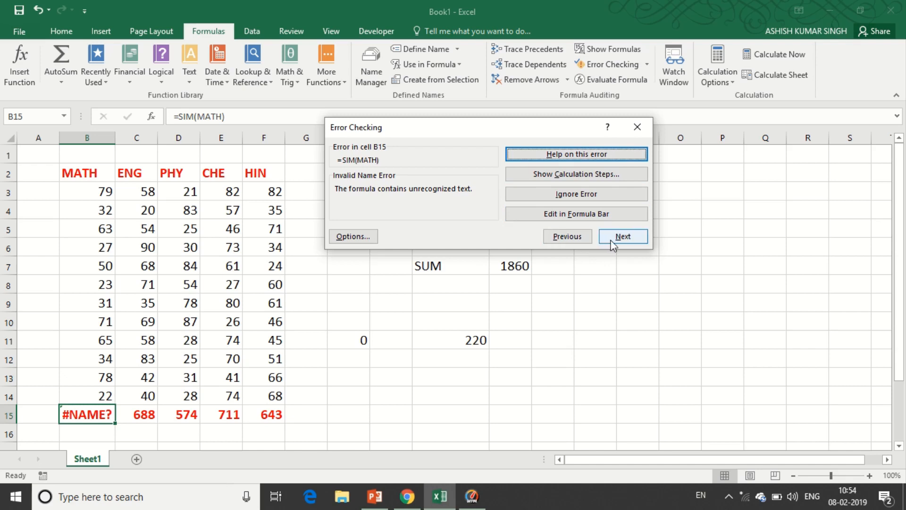
click(638, 127)
Step: Open the Watch Window, add watches for the MATH column cells B2:B14, and look through the watch list
mouse_move(381, 6)
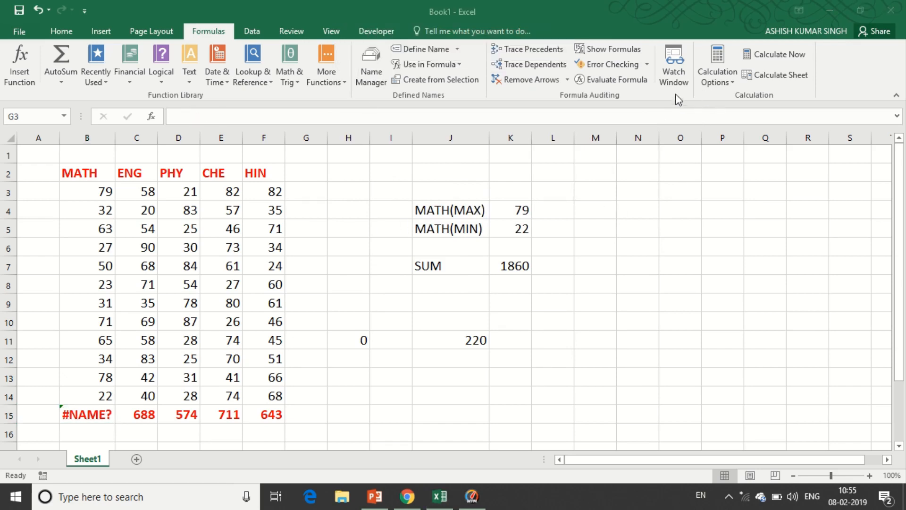
click(676, 65)
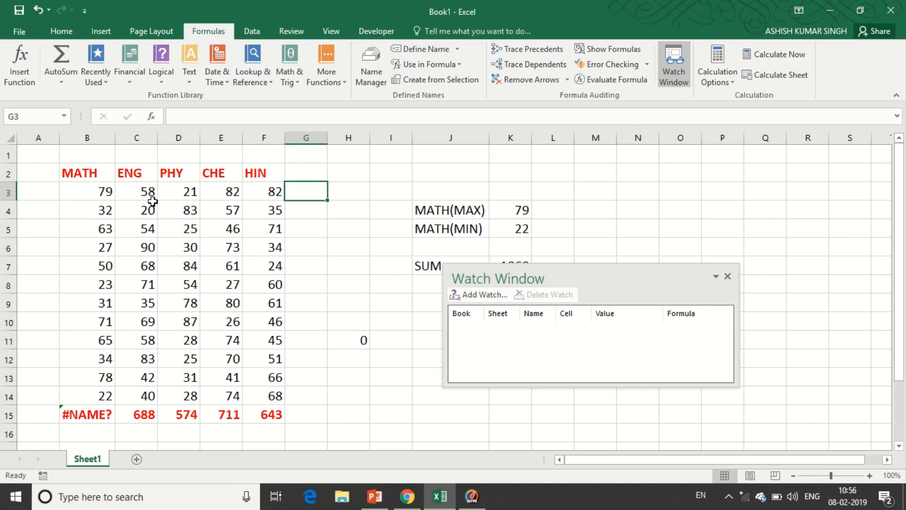
click(85, 178)
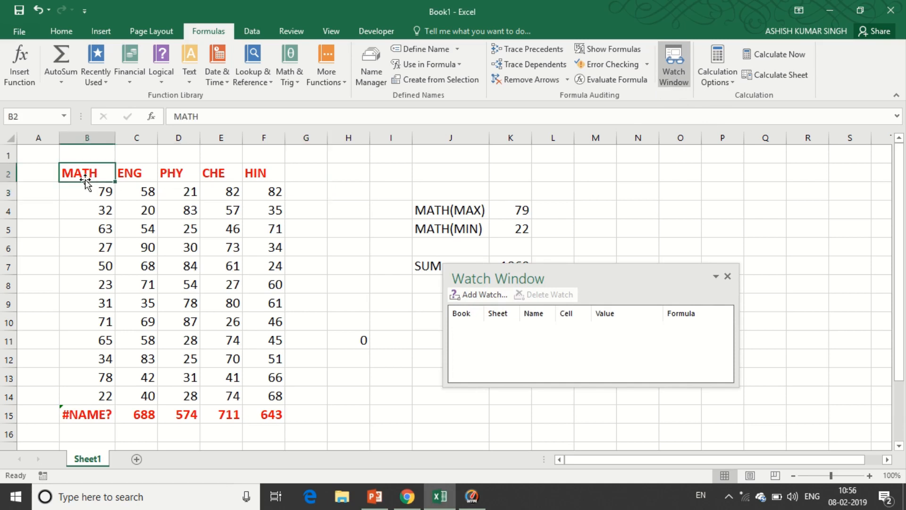
key(shift+Down)
key(shift+Down)
key(shift+Down)
key(shift+Down)
key(shift+Down)
key(shift+Down)
key(shift+Down)
key(shift+Down)
key(shift+Down)
key(shift+Down)
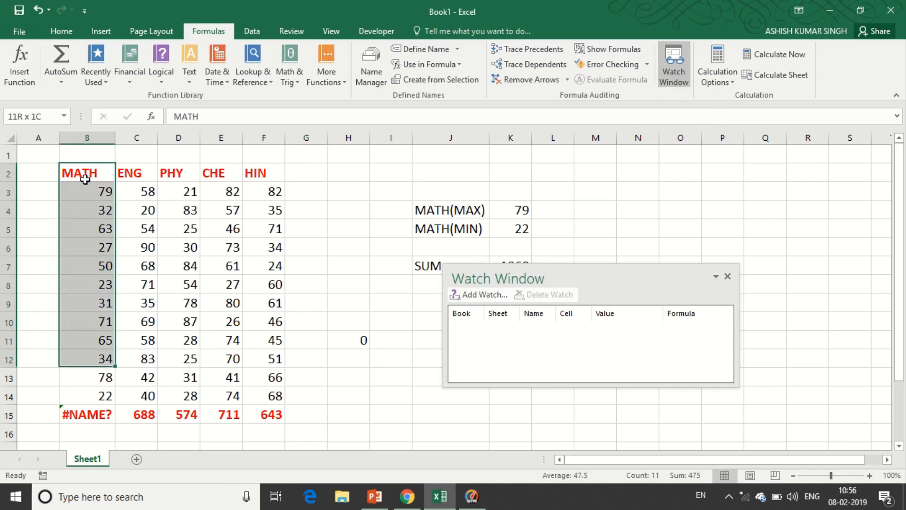
key(shift+Down)
key(shift+Down)
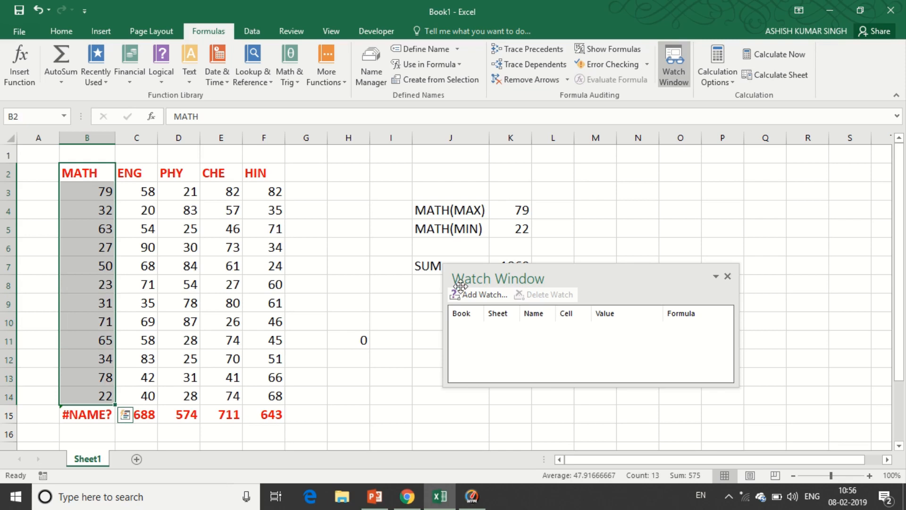
click(475, 294)
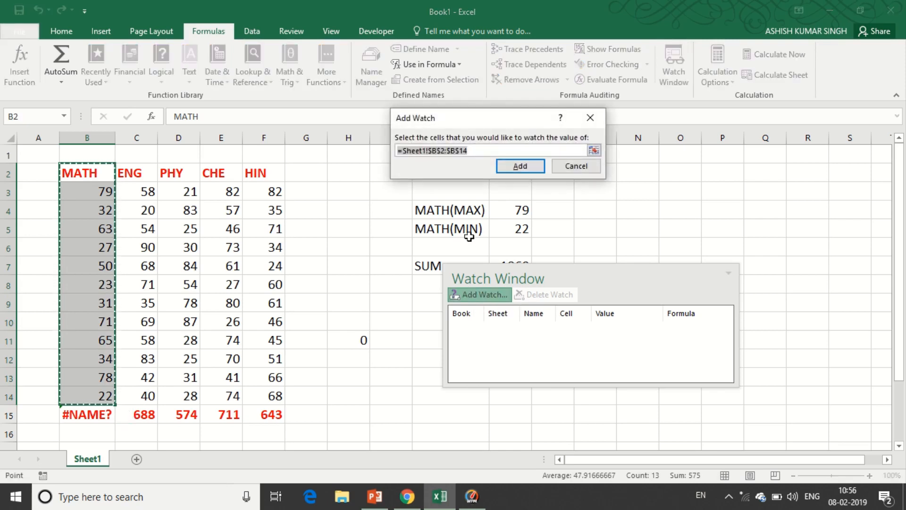
click(520, 167)
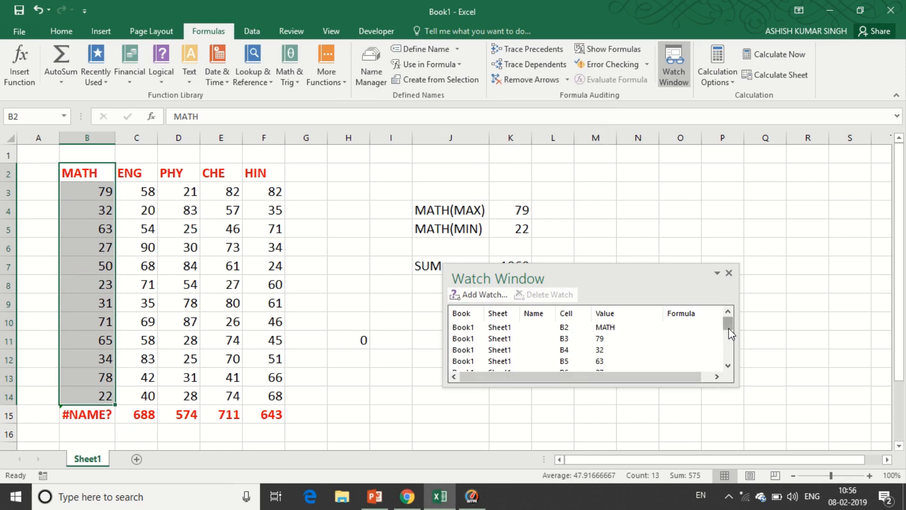
drag(730, 330, 731, 368)
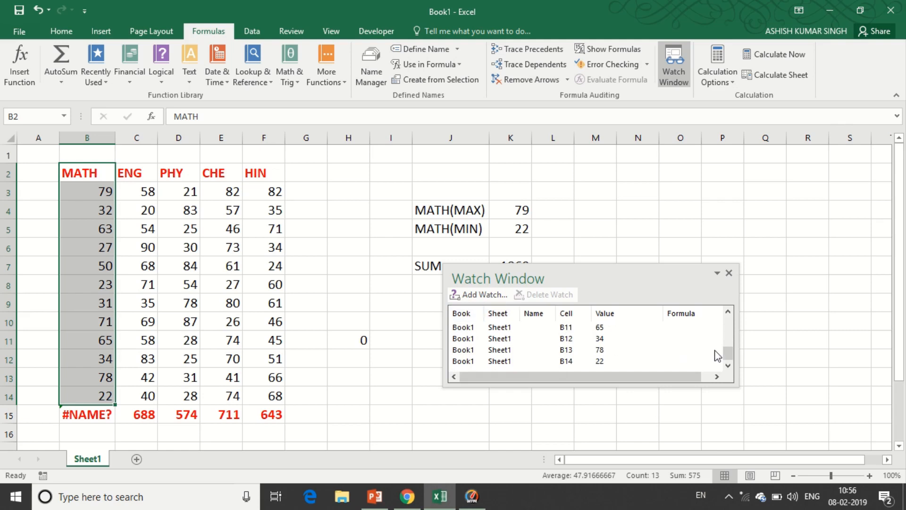
Step: Add watches for the PHY cells D2:D5 to the Watch Window
click(188, 250)
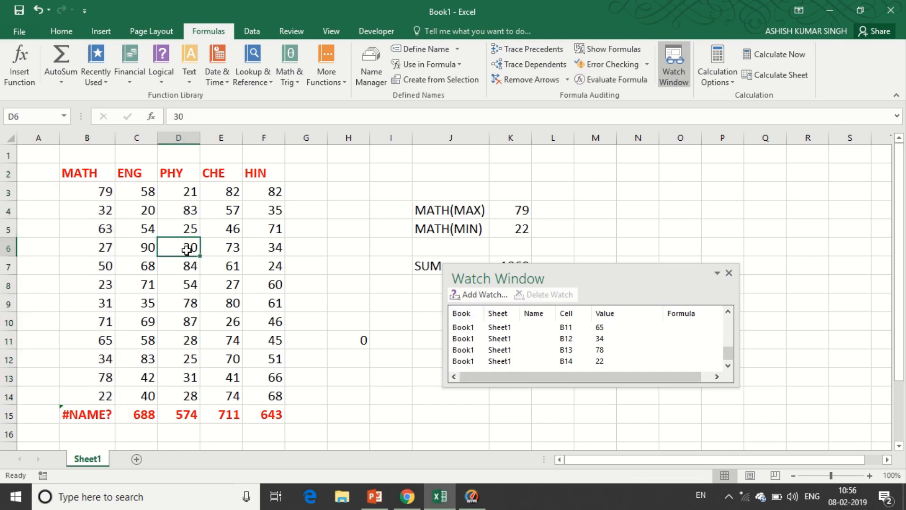
key(shift+Down)
key(shift+Down)
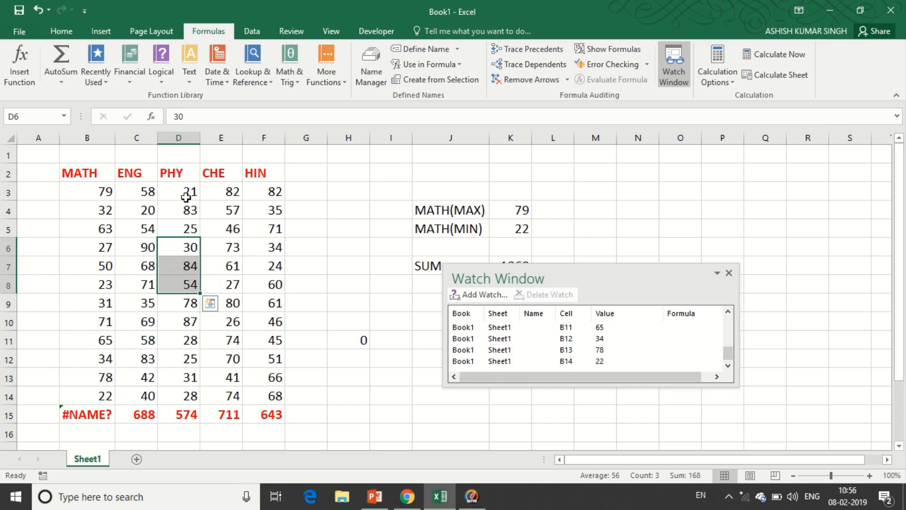
click(186, 173)
key(shift+Down)
key(shift+Down)
key(shift+Down)
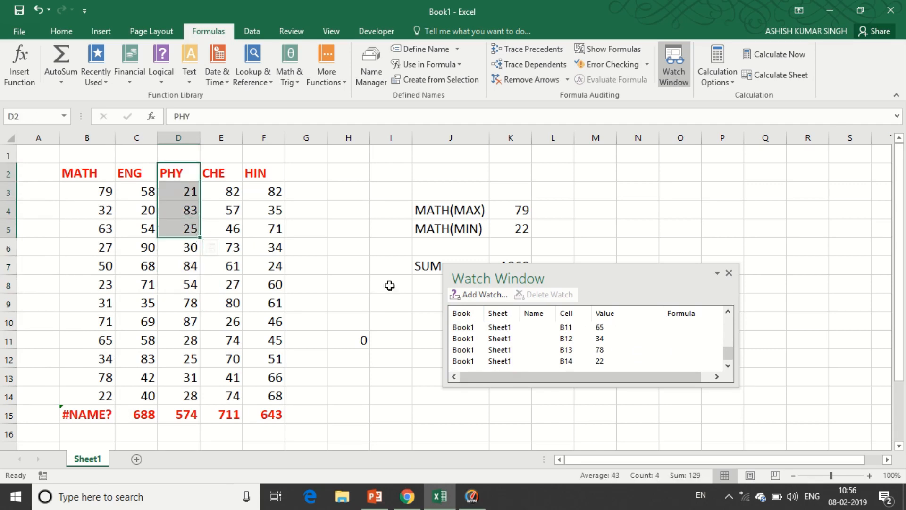
click(471, 297)
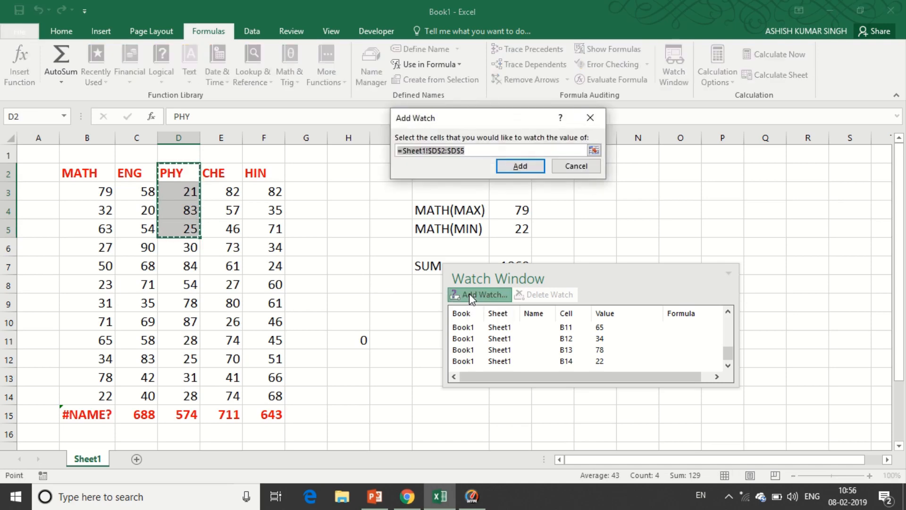
click(515, 164)
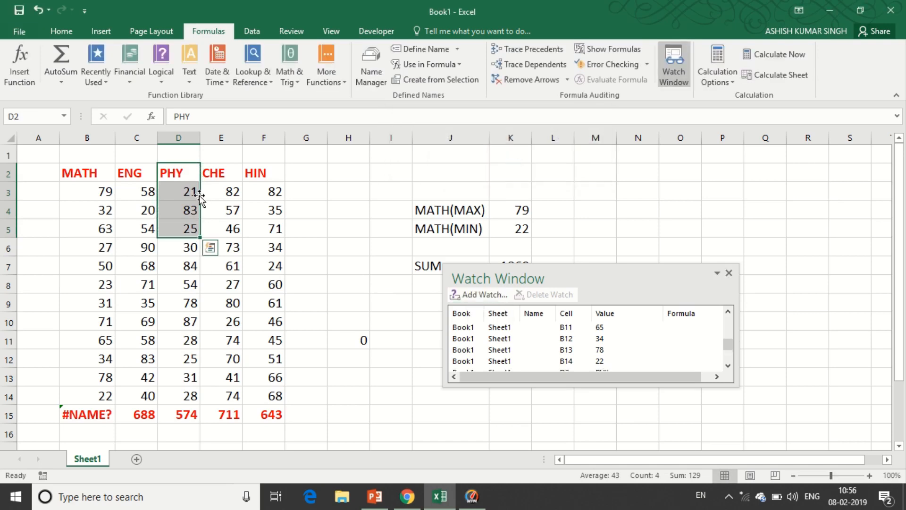
Step: Open the recent workbook 2119 from Documents while the Watch Window stays open
click(13, 24)
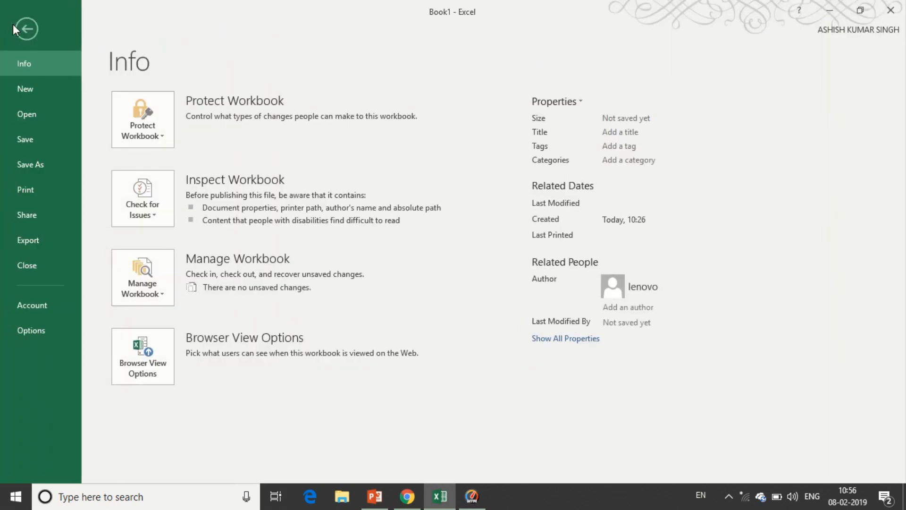
click(33, 112)
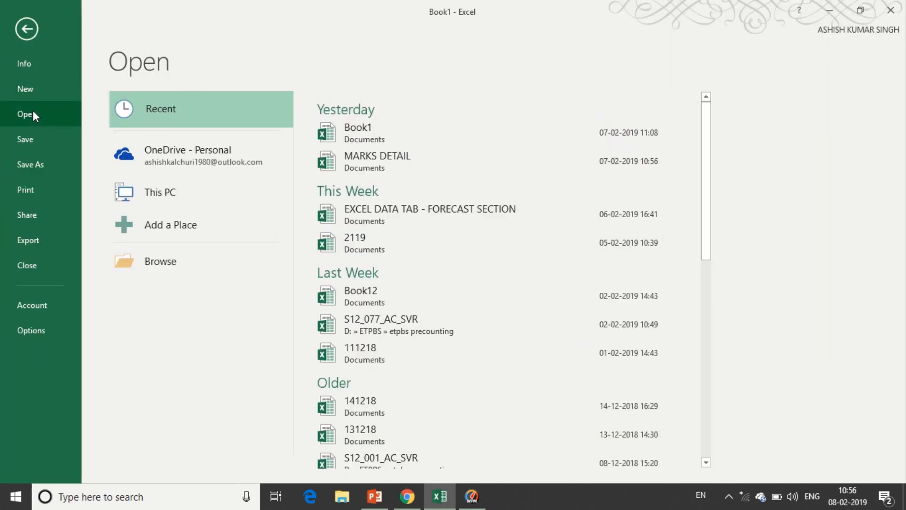
click(353, 245)
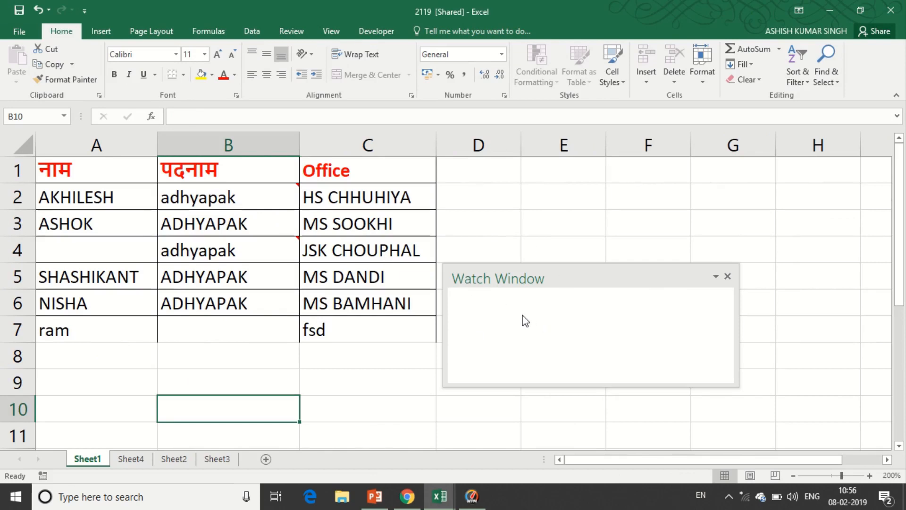
mouse_move(333, 3)
click(362, 26)
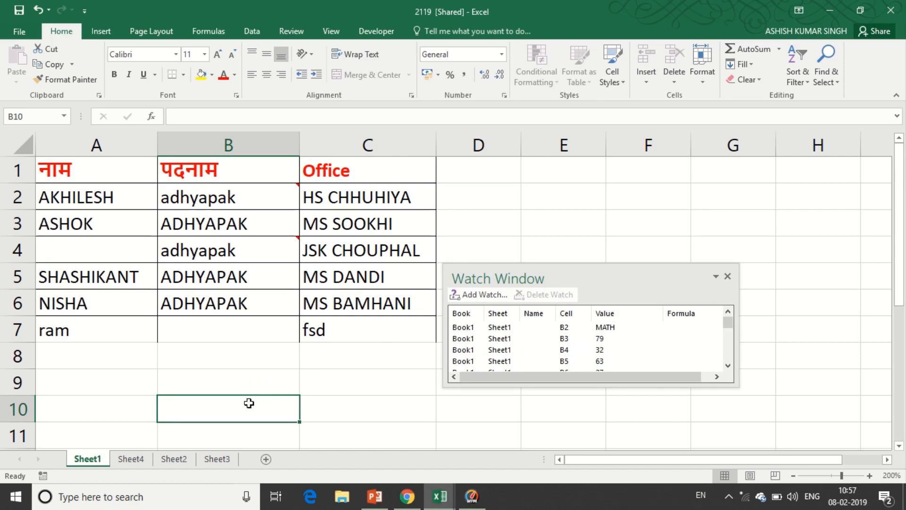
Step: Enter 79 in B10 and 63 in B11 on Sheet1 of workbook 2119
text(79)
key(Return)
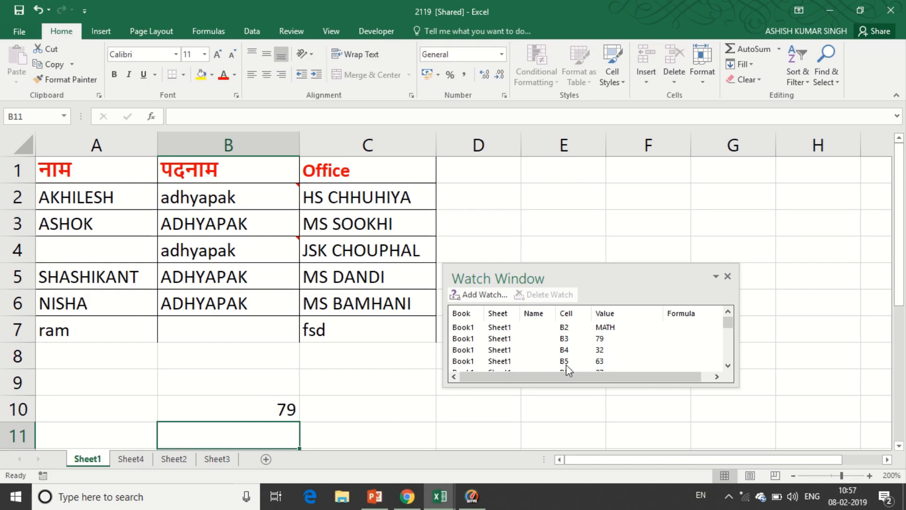
text(63)
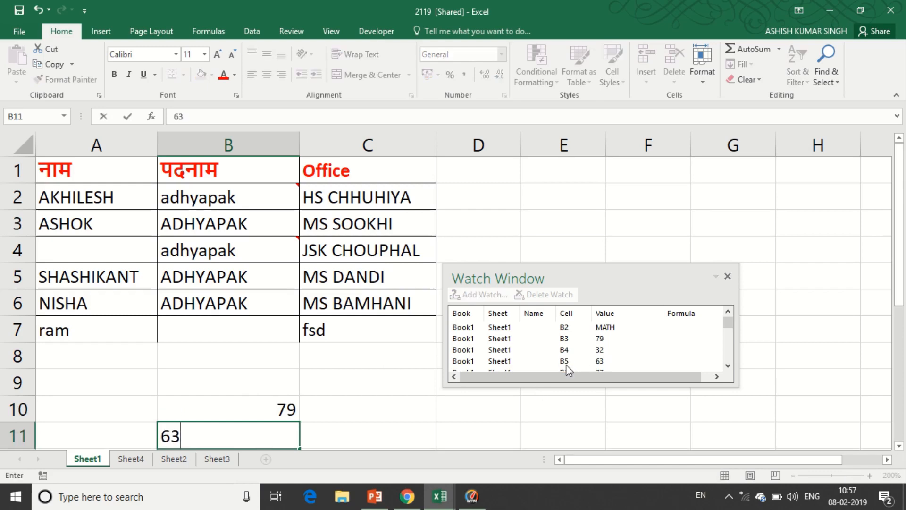
click(464, 431)
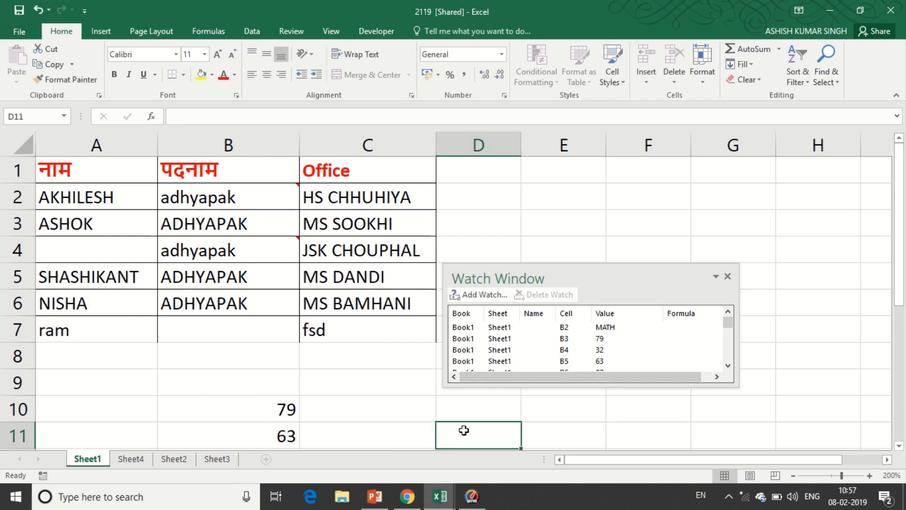
Step: Switch back to the Book1 workbook and close its Watch Window
mouse_move(441, 500)
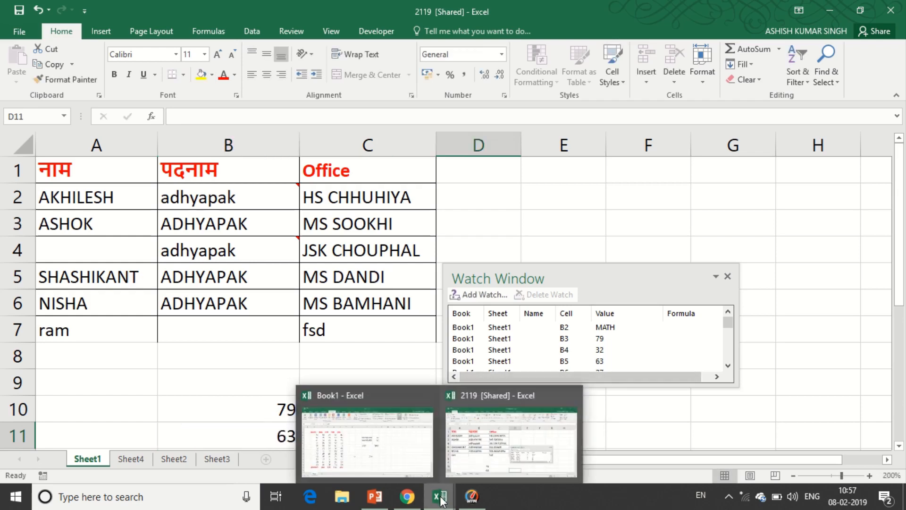
click(476, 461)
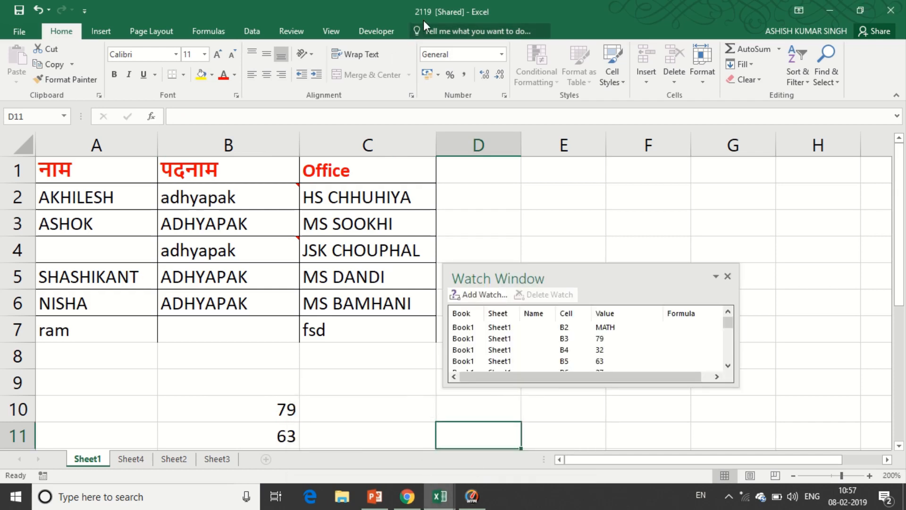
mouse_move(428, 498)
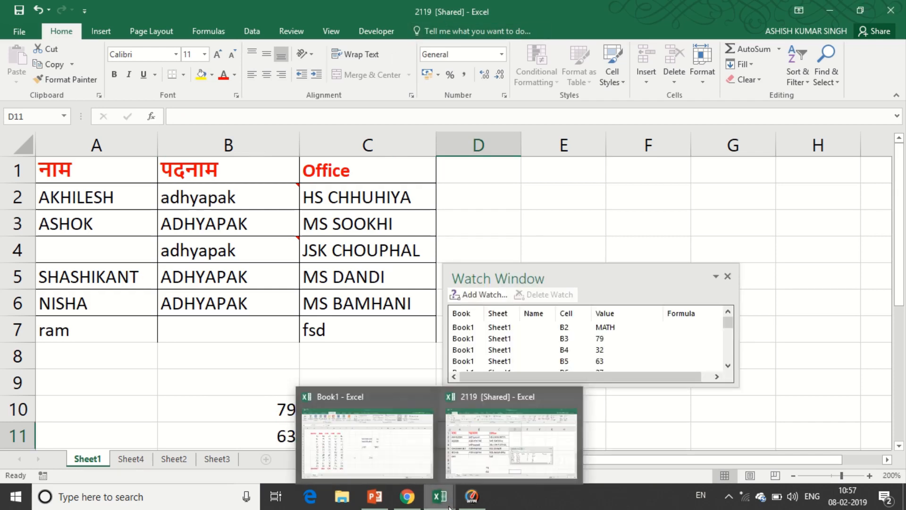
click(373, 457)
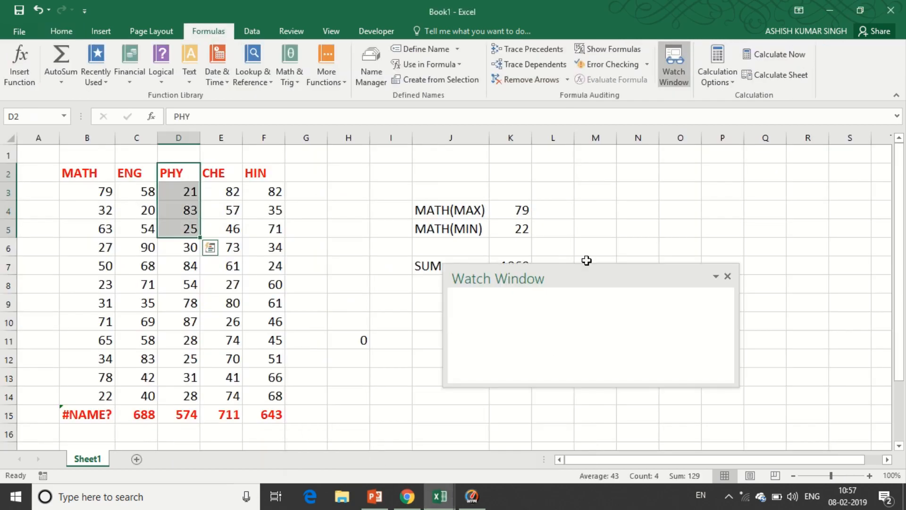
click(586, 232)
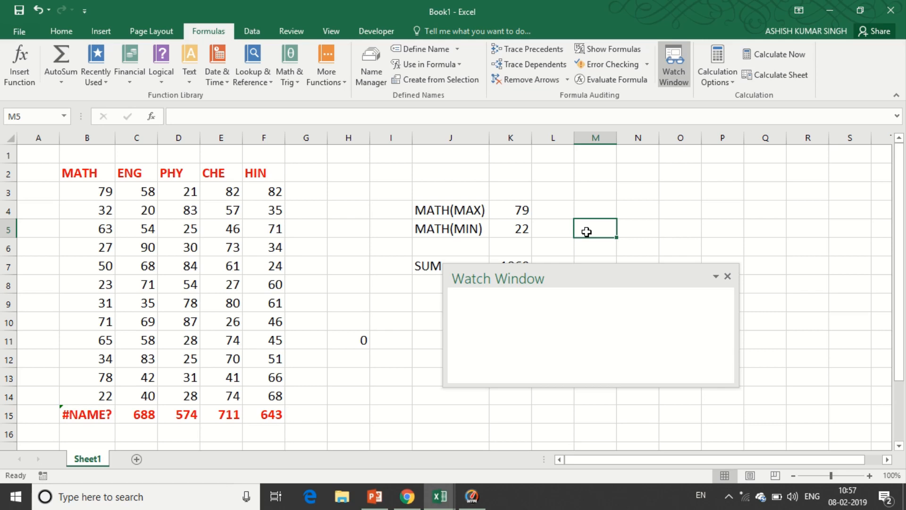
click(728, 276)
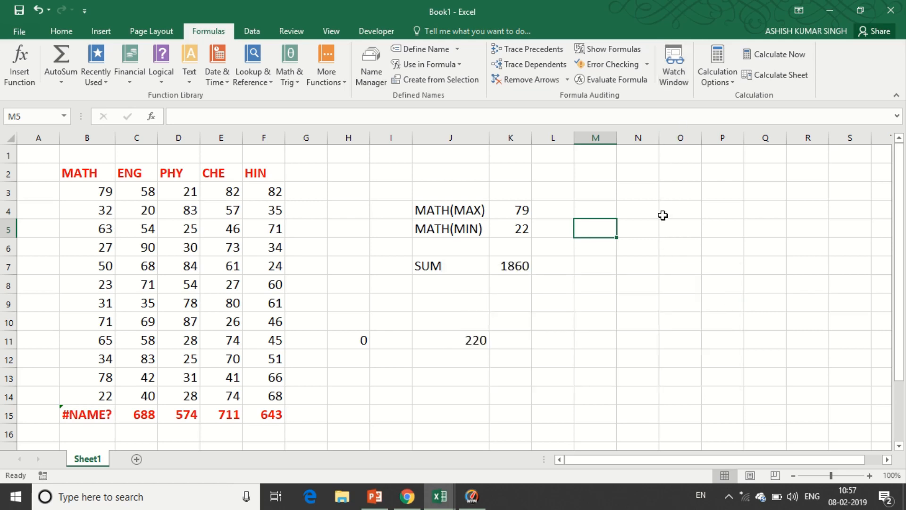
click(674, 148)
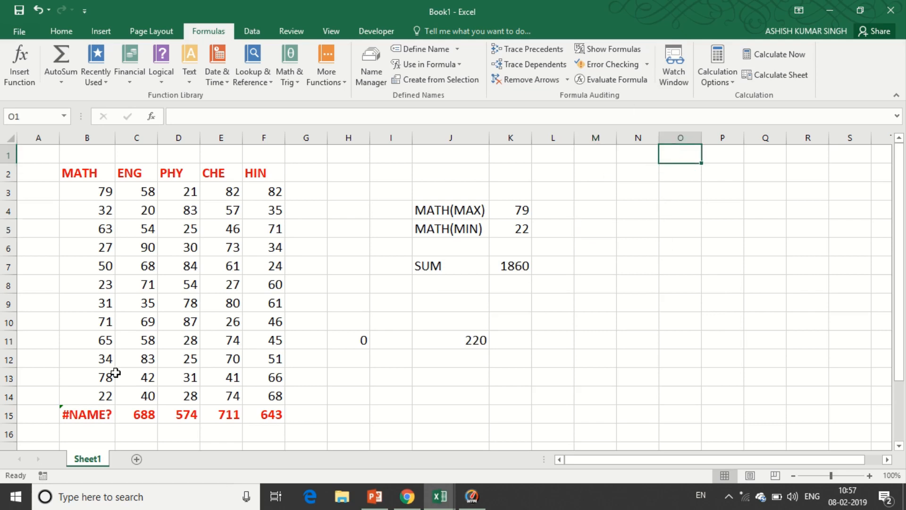
Step: Delete the faulty formula from the MATH total cell B15
click(84, 414)
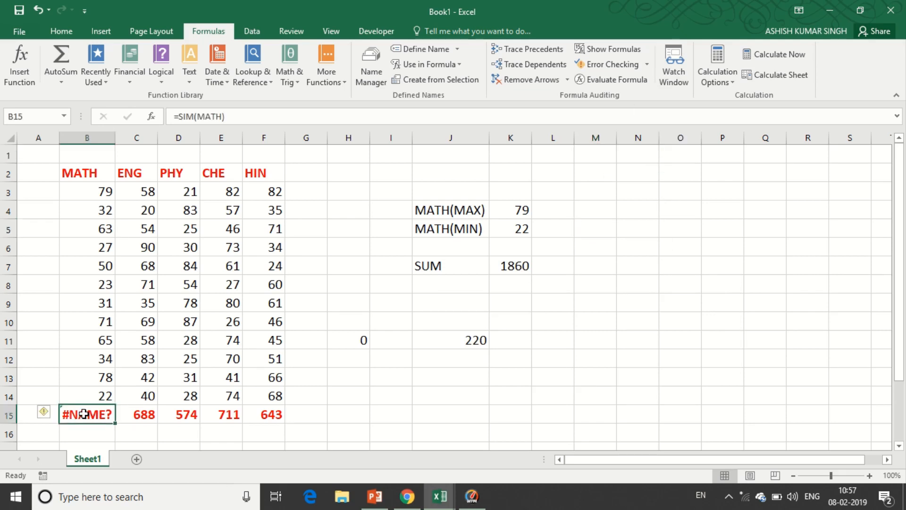
key(Delete)
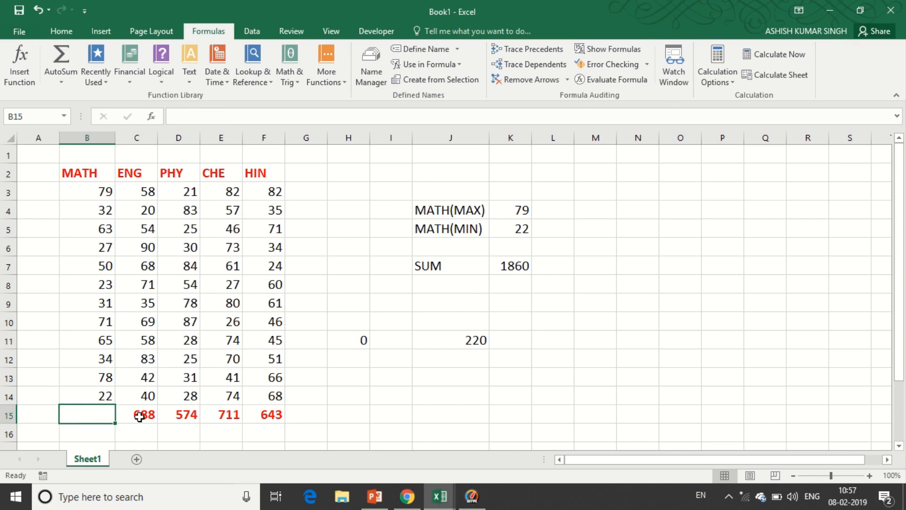
Step: Enter 50 and then 52 in the ENG cell C14 to test automatic recalculation of the total
click(139, 398)
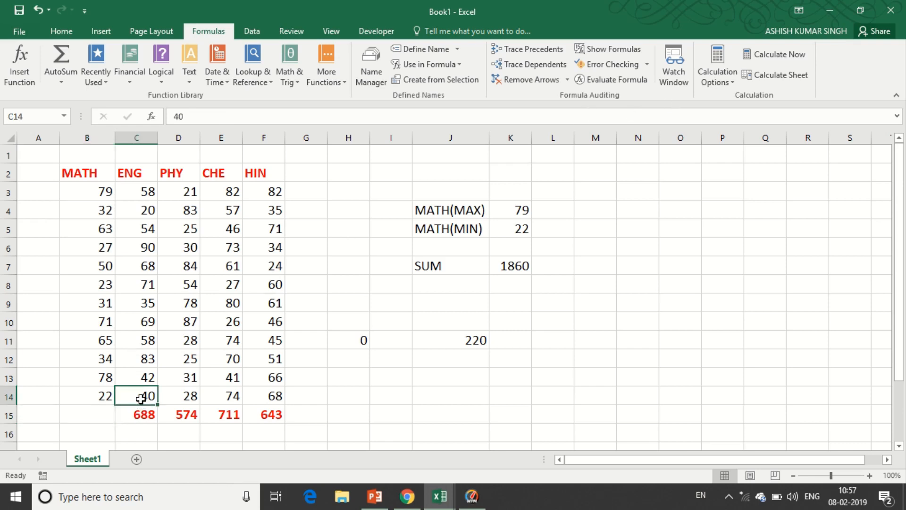
text(50)
key(Return)
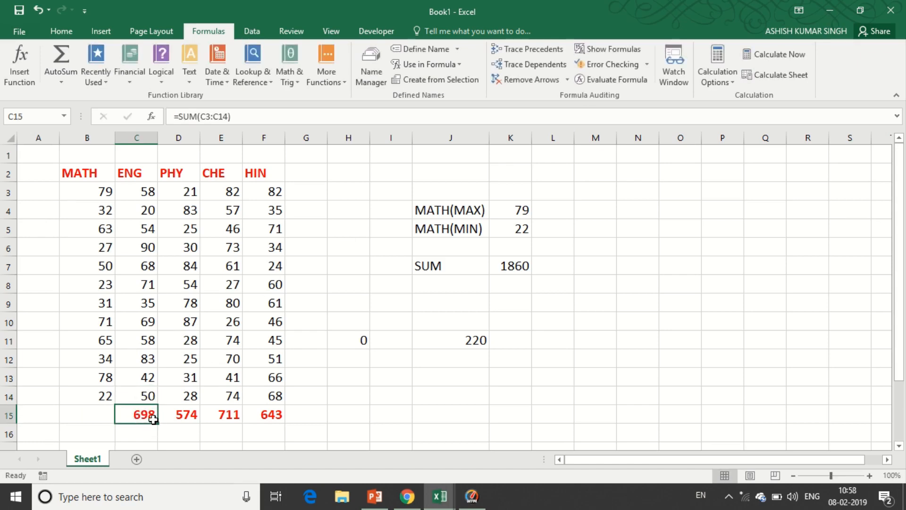
click(142, 399)
text(52)
key(Return)
Step: Set the calculation option to Manual and close the Watch Window
click(717, 80)
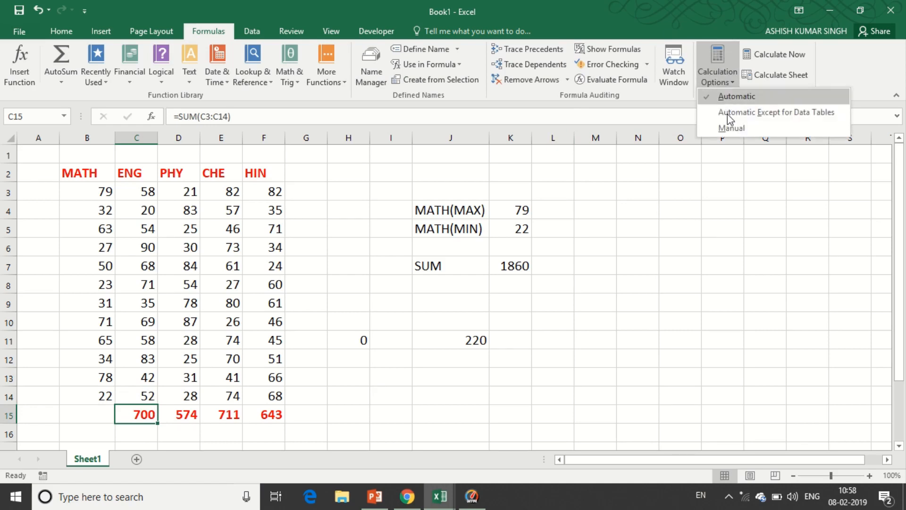
click(728, 131)
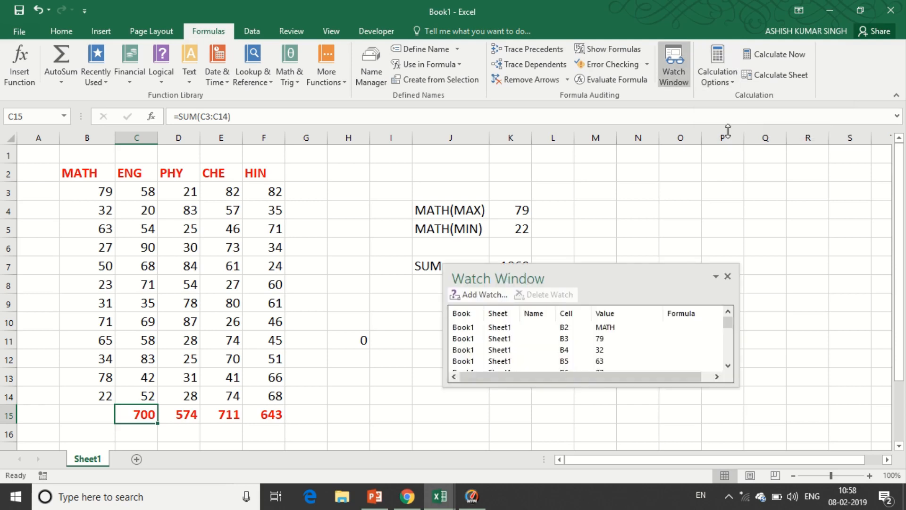
click(733, 279)
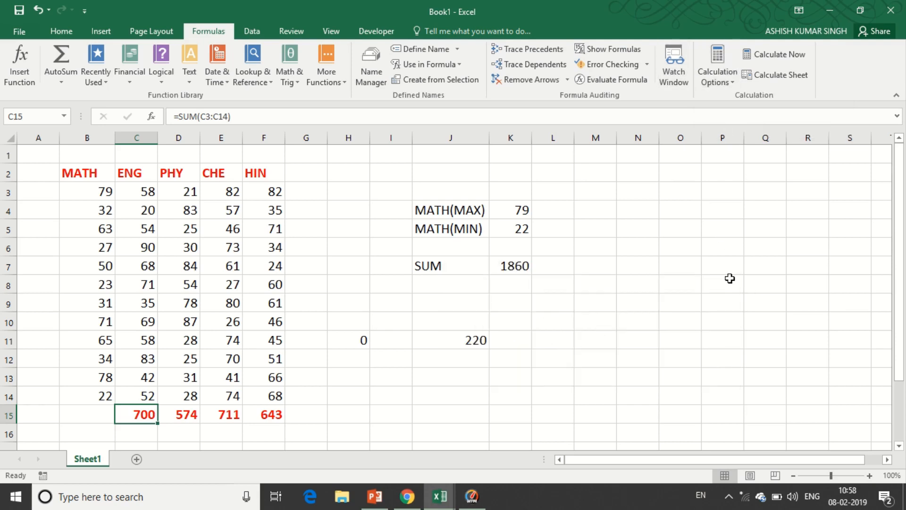
Step: Enter 60 in the ENG cell C14 and 40 in the PHY cell D14
click(137, 396)
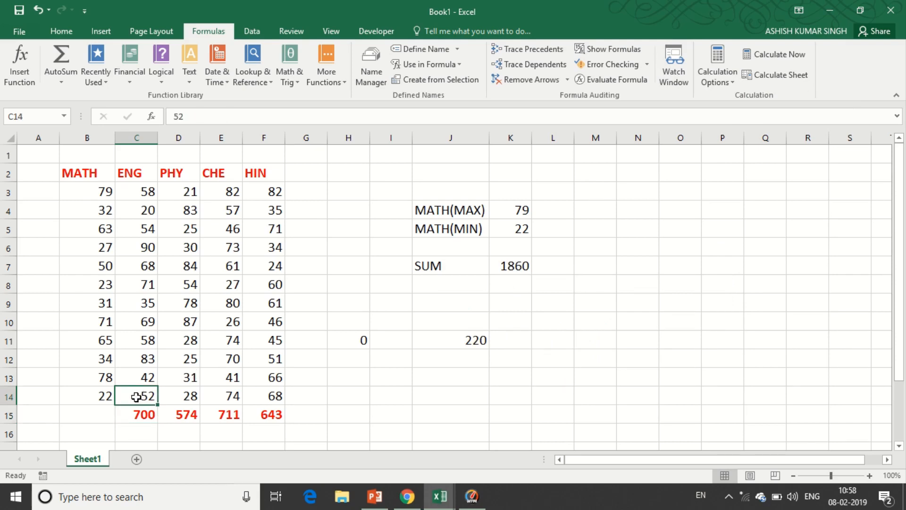
text(60)
key(Return)
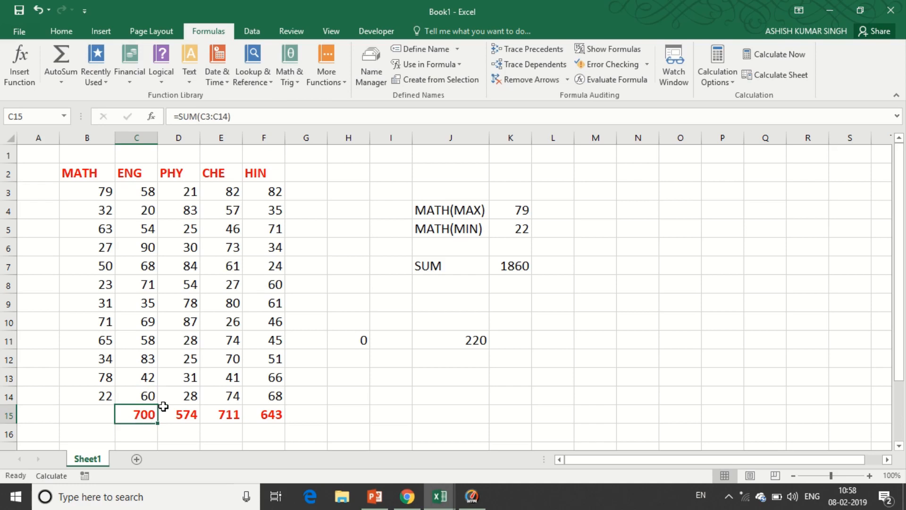
click(185, 397)
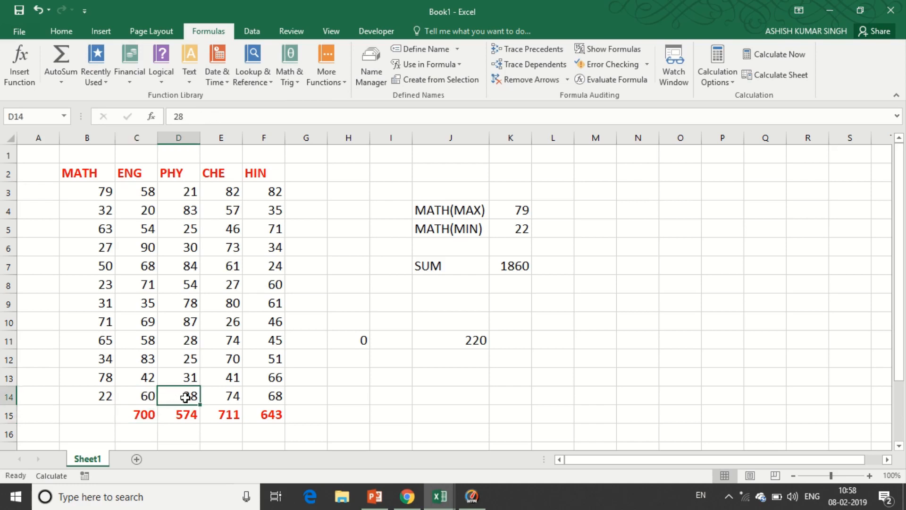
text(40)
key(Return)
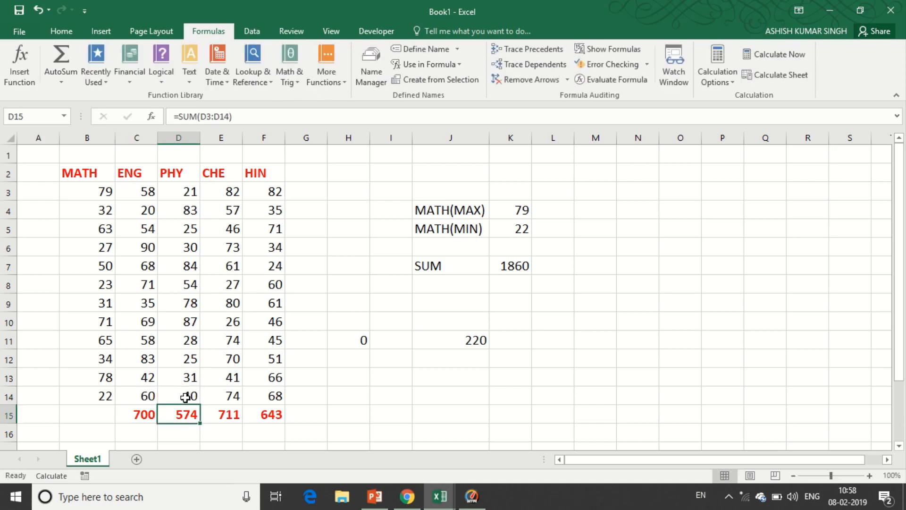
Step: Copy the column totals in C15:F15 and paste them as values only starting at I15
click(139, 419)
key(shift+Right)
key(shift+Right)
key(shift+Right)
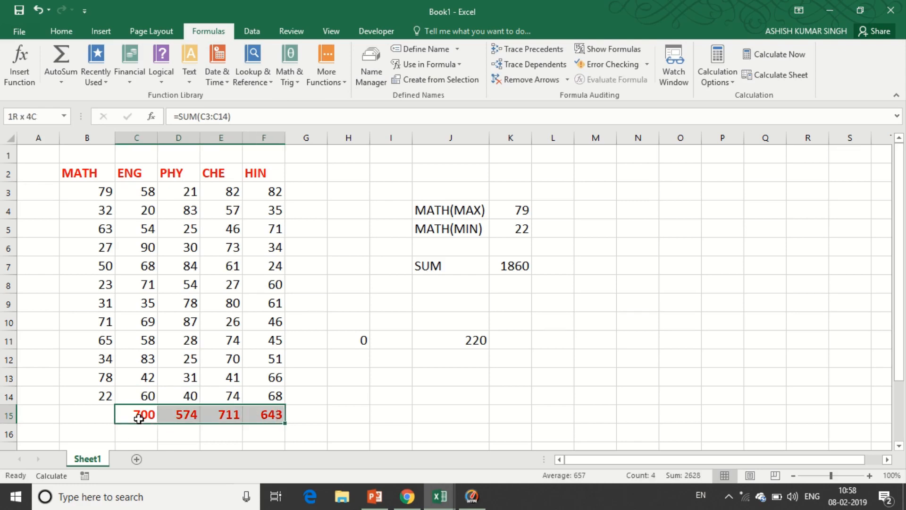
key(ctrl+c)
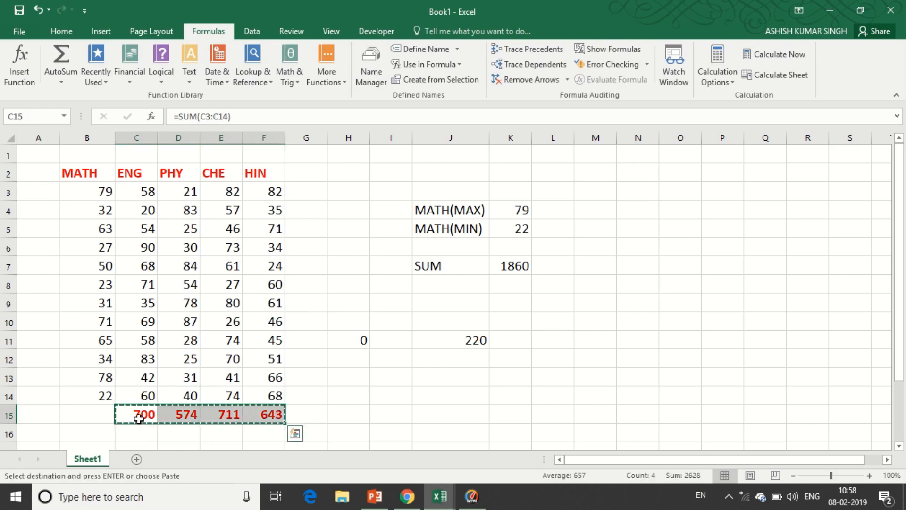
key(Right)
key(Right)
key(Right)
key(Right)
key(Right)
key(Right)
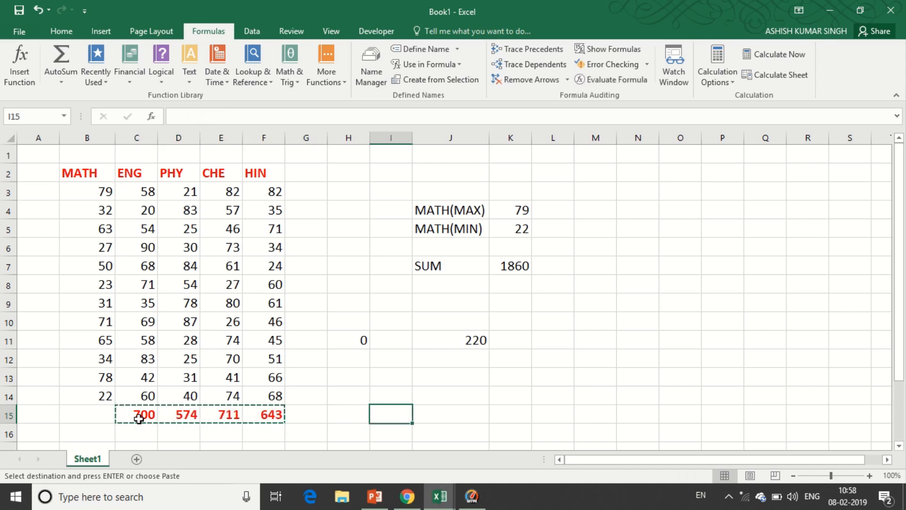
click(58, 33)
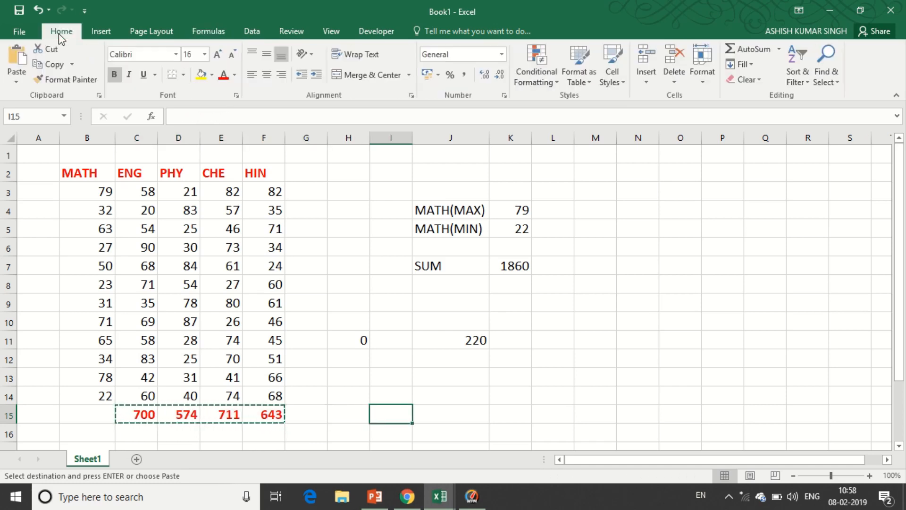
click(21, 81)
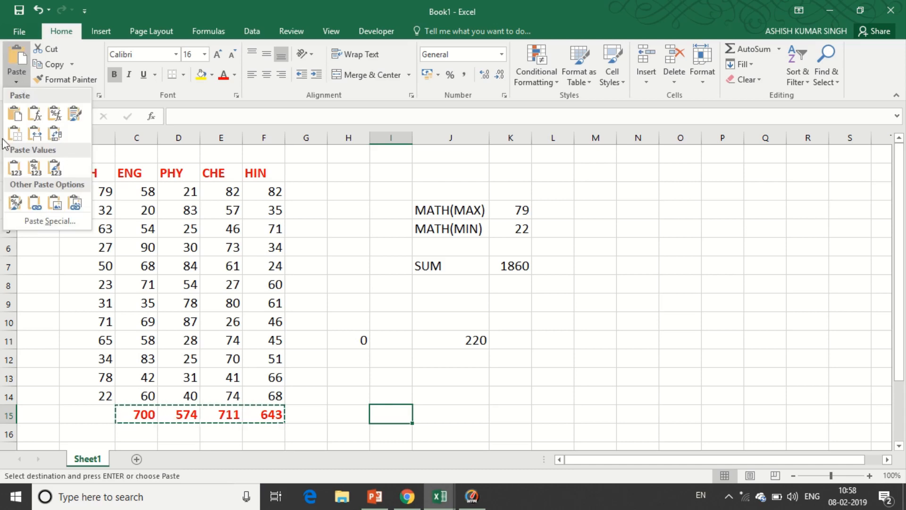
click(17, 169)
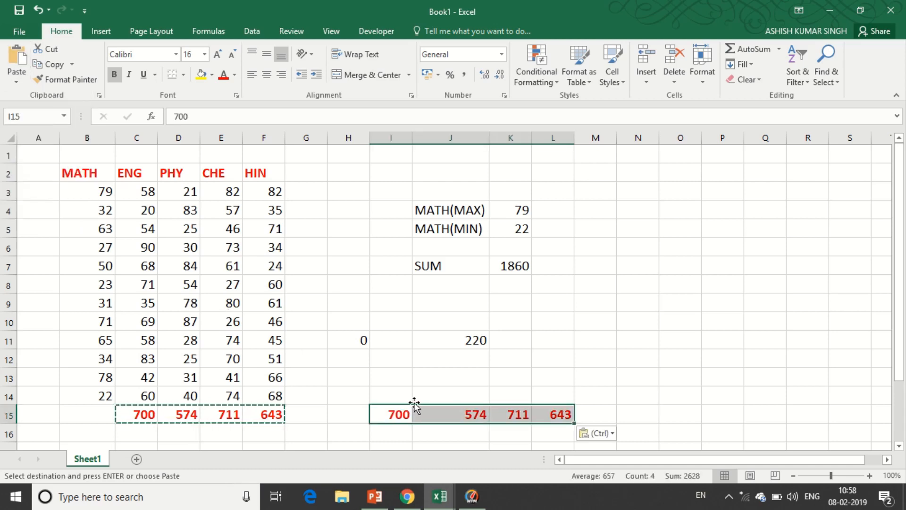
Step: Enter 80 in the CHE cell E14 and 60 in the HIN cell F12
click(226, 393)
key(Escape)
text(80)
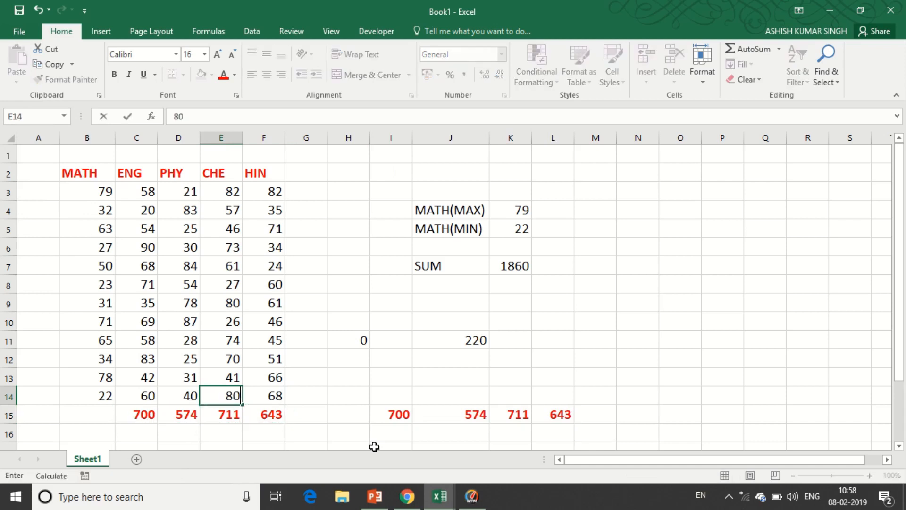
key(Return)
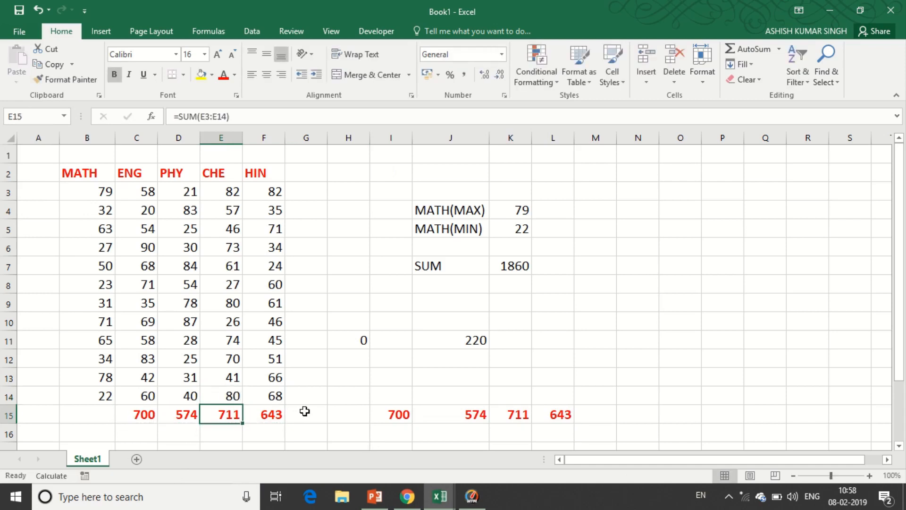
click(268, 362)
text(60)
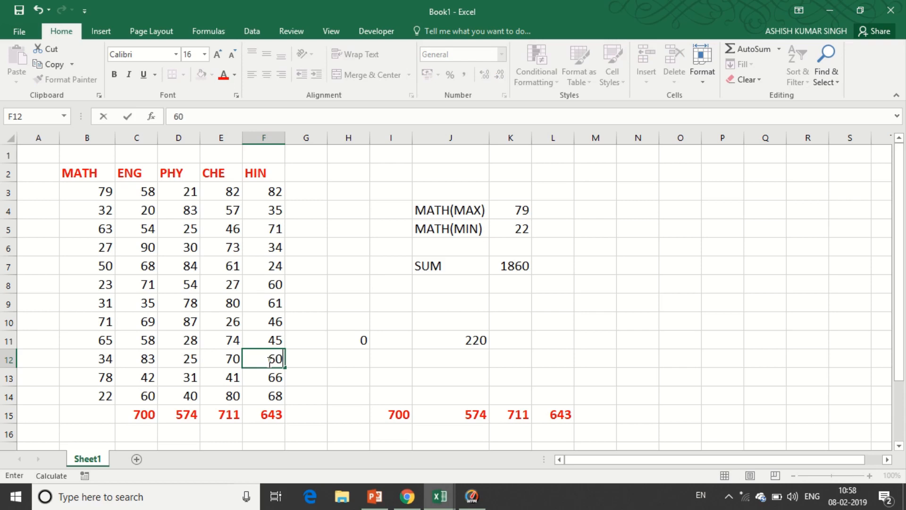
key(Return)
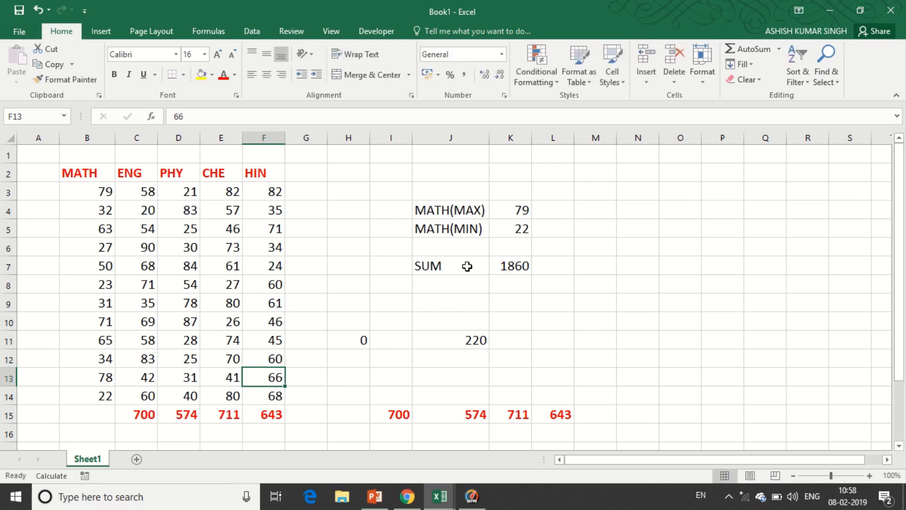
Step: Check the current calculation mode and recalculate all formulas with Calculate Now
click(210, 32)
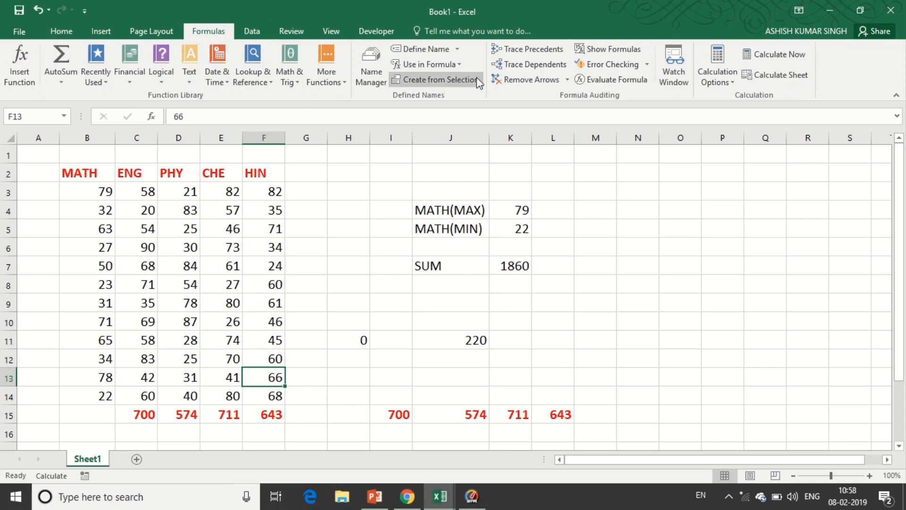
click(717, 80)
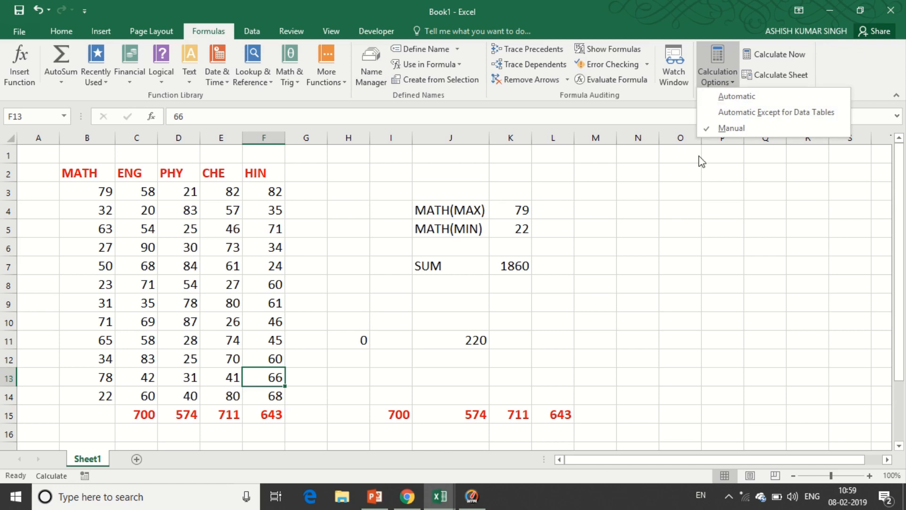
click(662, 186)
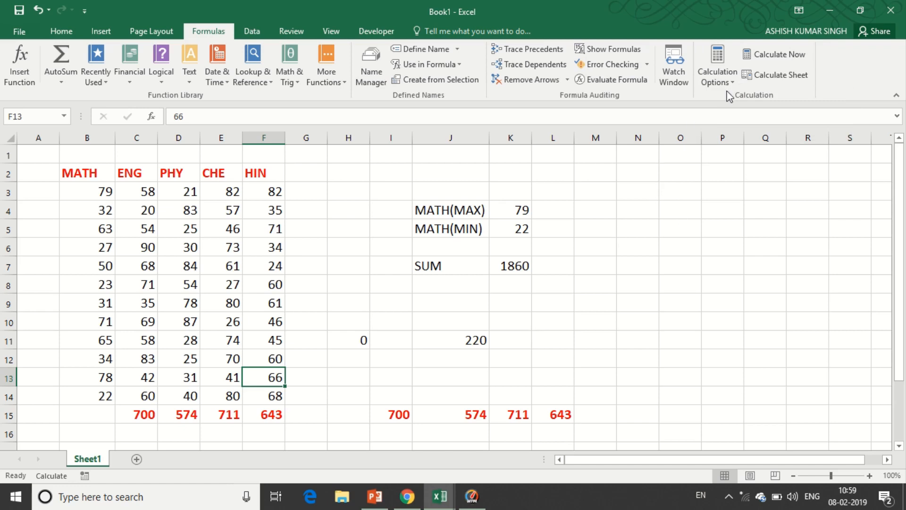
click(771, 55)
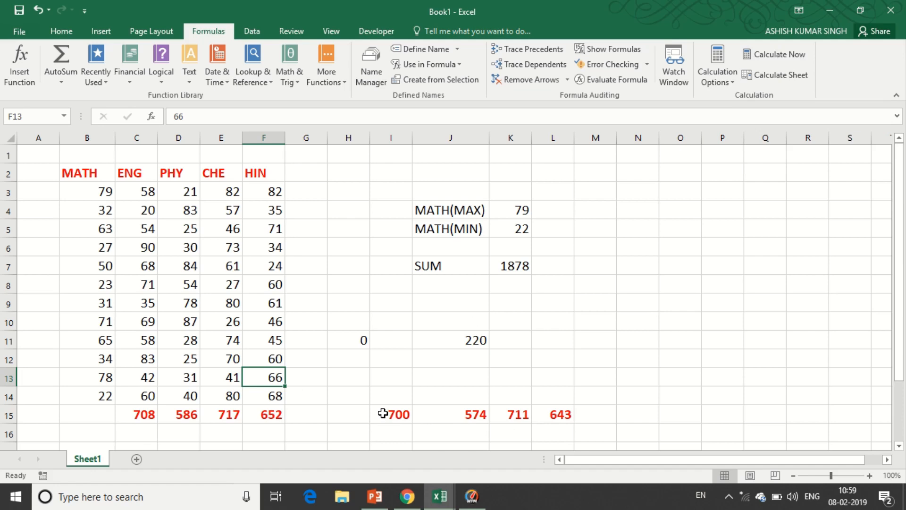
Step: Look at the Automatic Except for Data Tables option and find the Data Table command under What-If Analysis
click(718, 72)
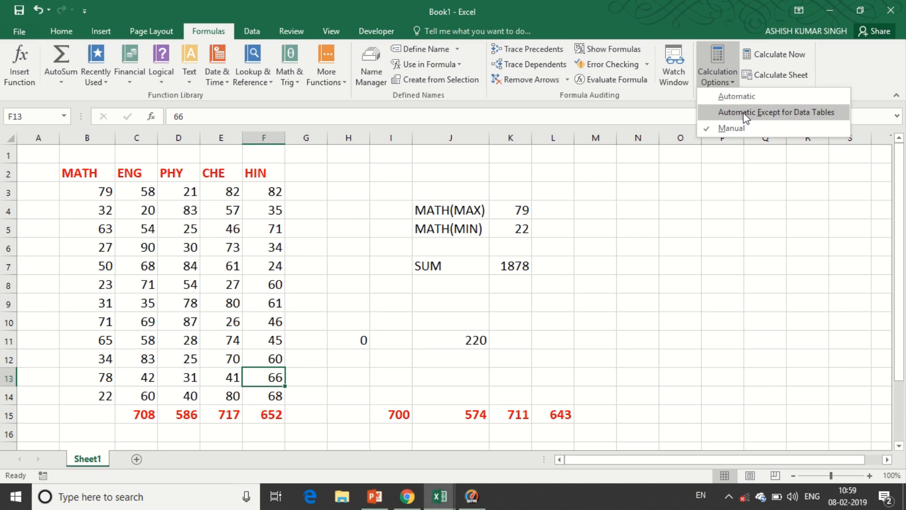
click(252, 37)
click(252, 37)
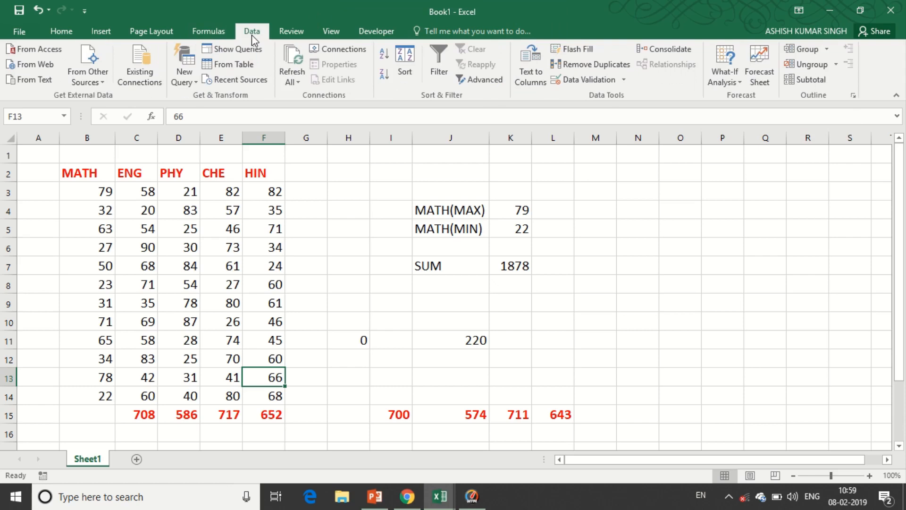
click(733, 84)
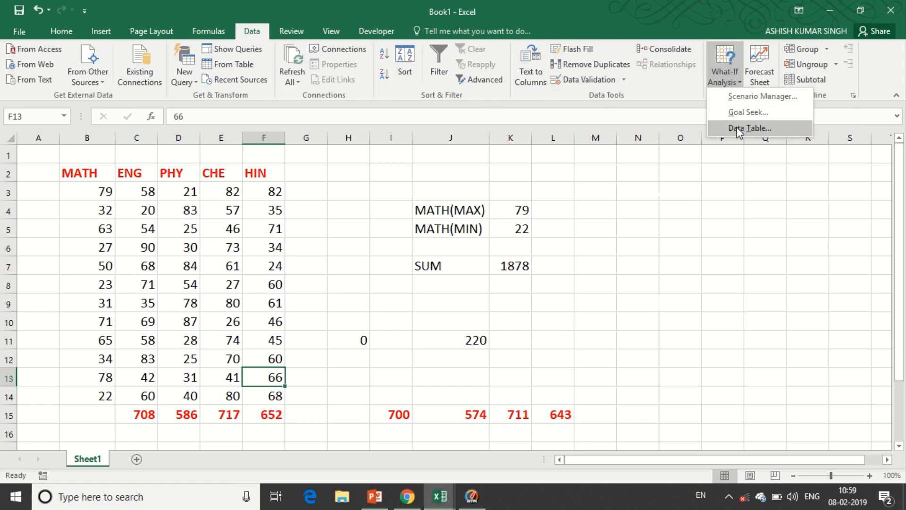
mouse_move(287, 2)
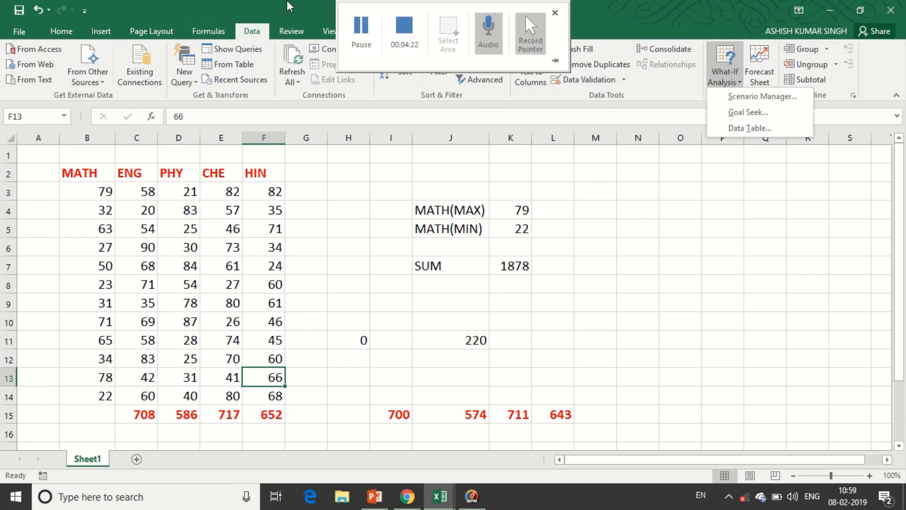
click(361, 268)
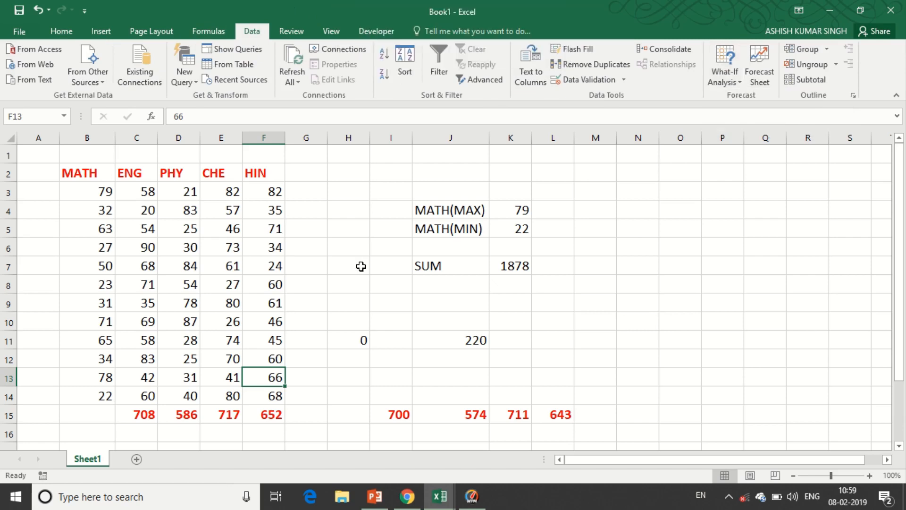
Step: Review the available calculation modes in Calculation Options while keeping Manual selected
click(206, 29)
click(725, 82)
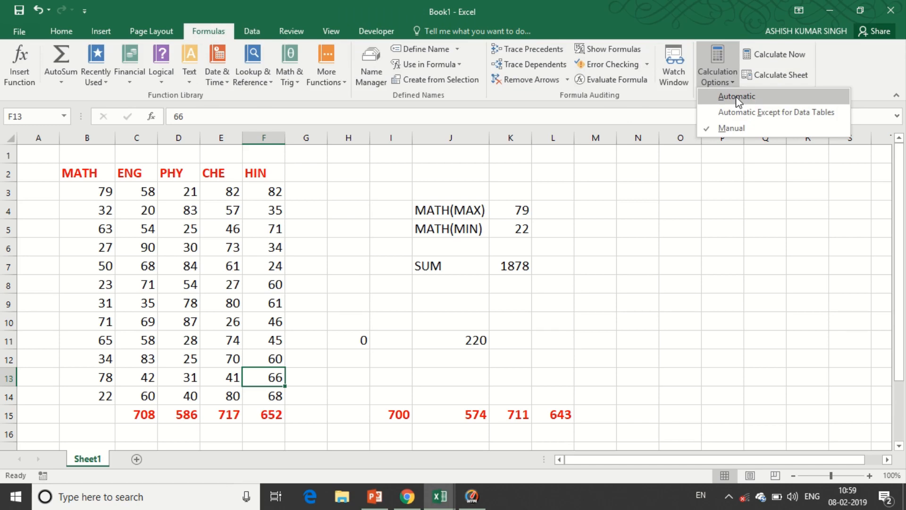
click(543, 289)
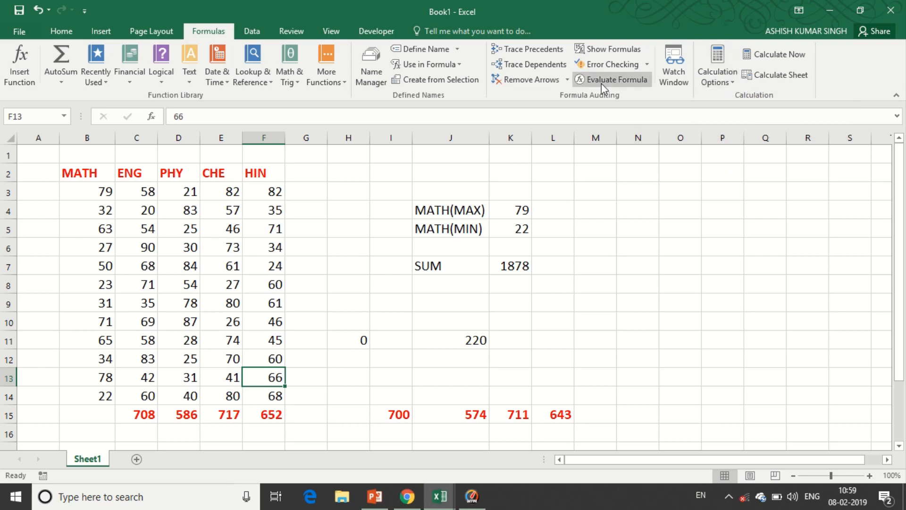
mouse_move(348, 1)
click(363, 28)
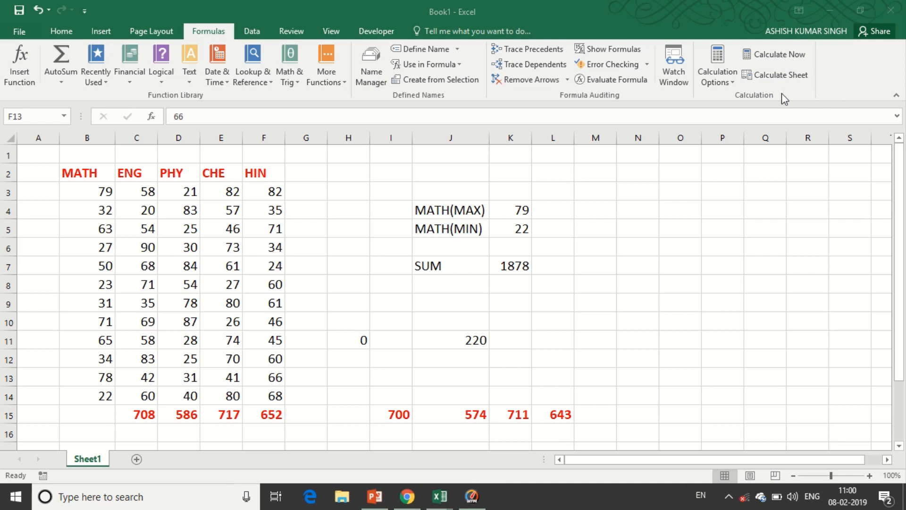
click(723, 82)
click(724, 85)
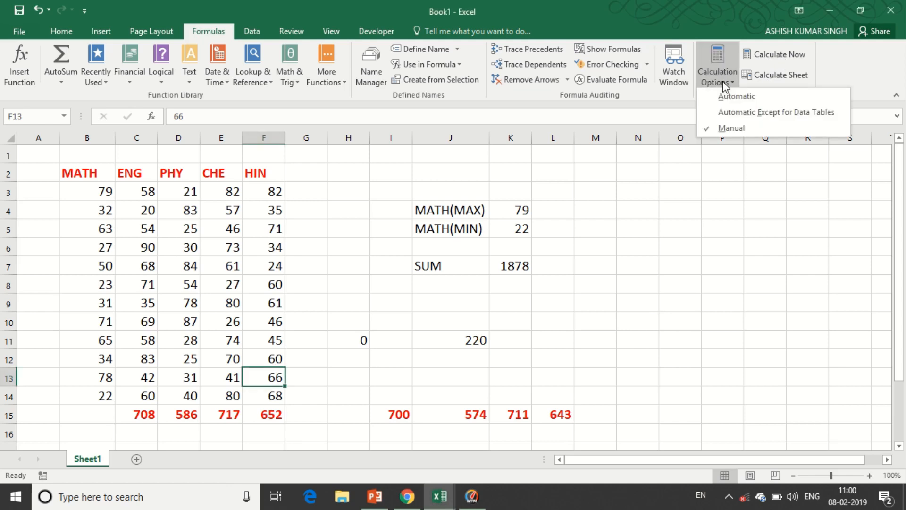
click(723, 81)
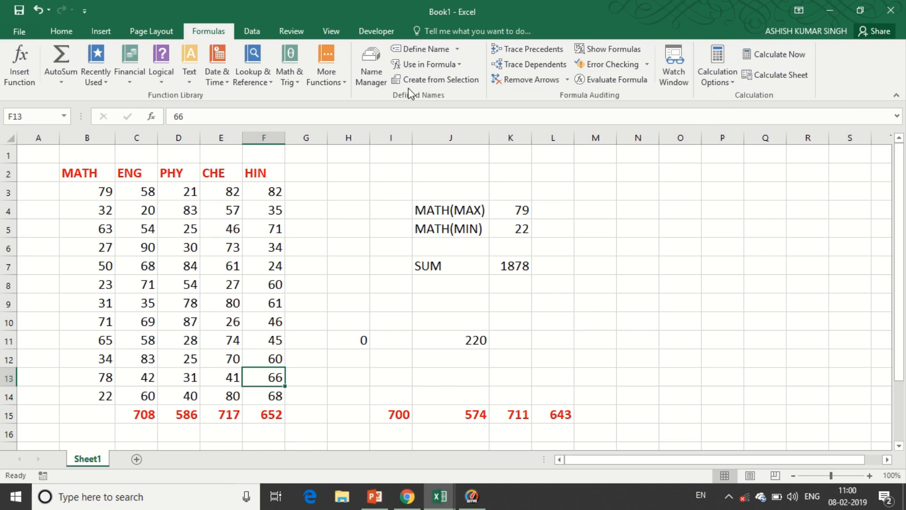
Step: Add a new worksheet and enter 12 in cell B4 and 23 in cell C4
click(136, 459)
click(92, 191)
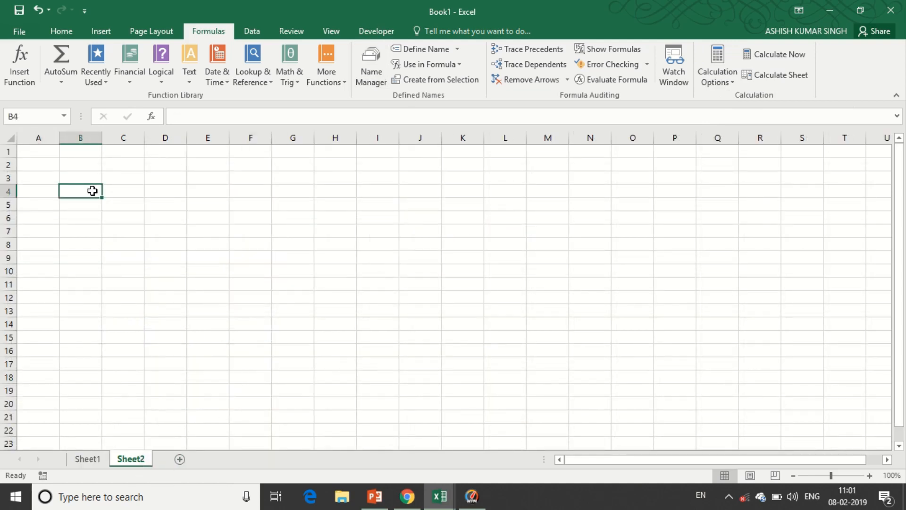
text(12)
key(Tab)
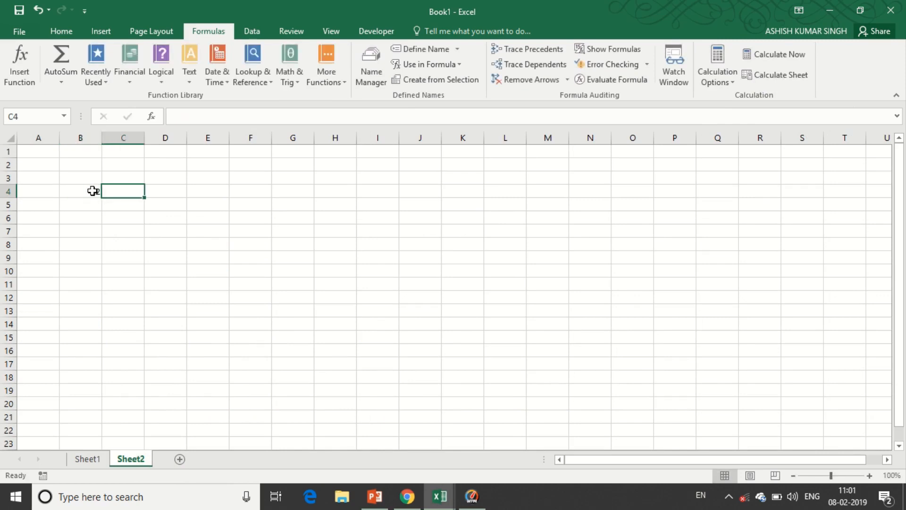
text(23)
key(Tab)
Step: Enter a formula in cell D4 that adds B4 and C4
text(=)
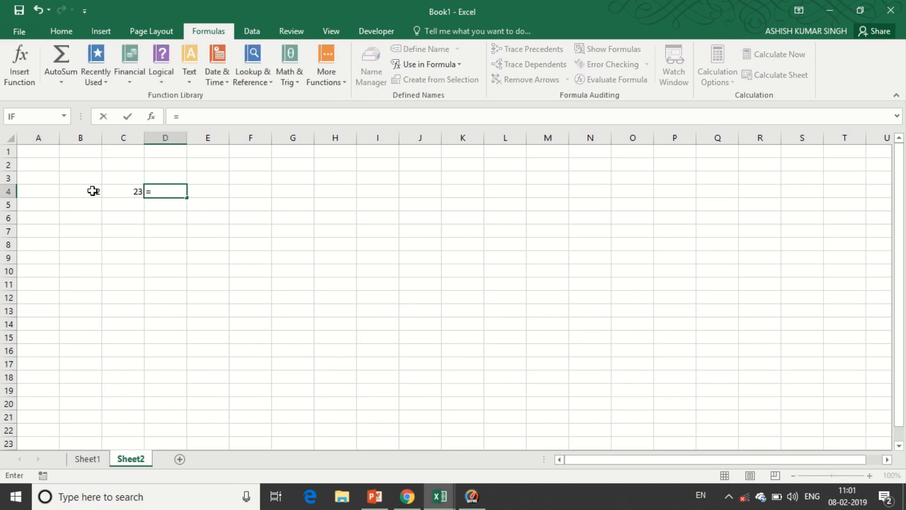
click(85, 191)
text(+)
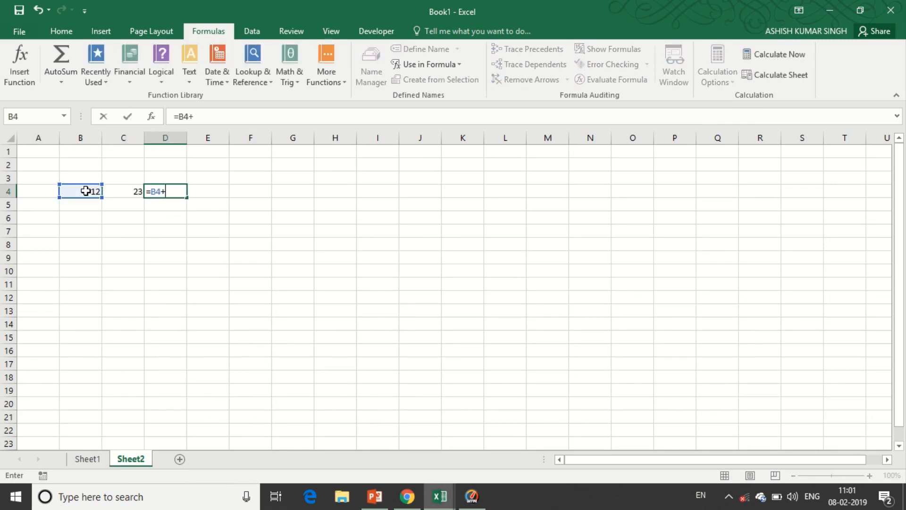
click(114, 191)
text(+)
key(Return)
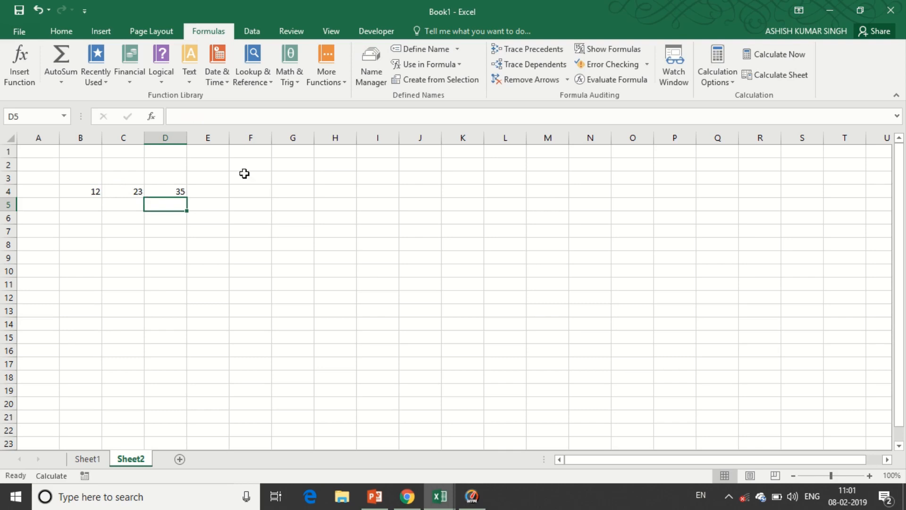
Step: Check the current calculation mode, set cell C4 to 30 and inspect the formula in D4
click(719, 81)
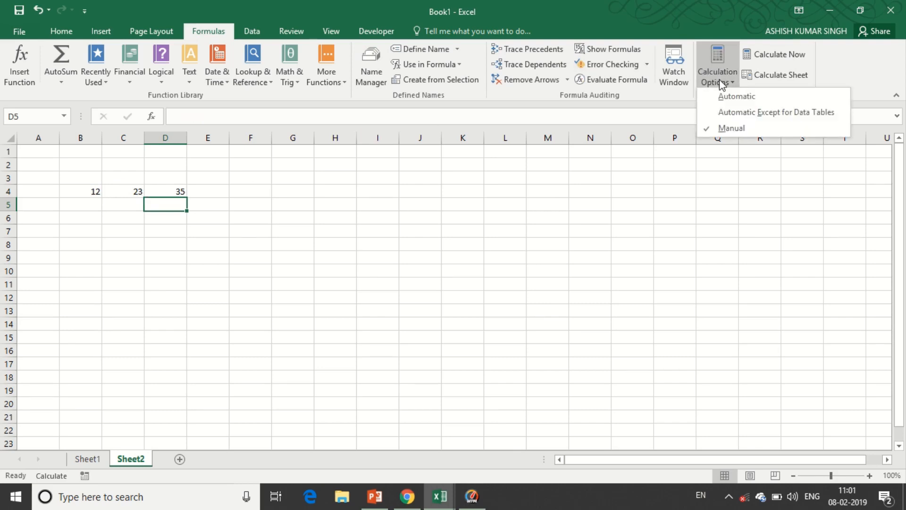
click(125, 187)
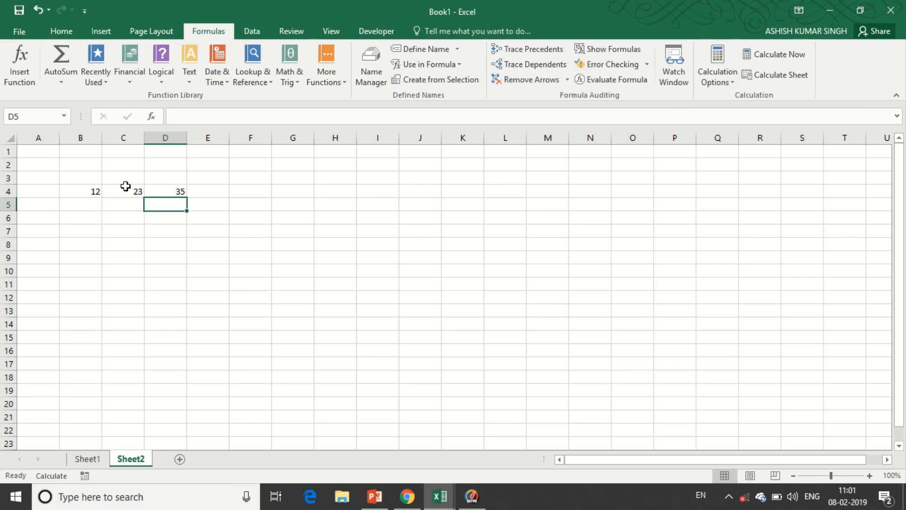
click(125, 187)
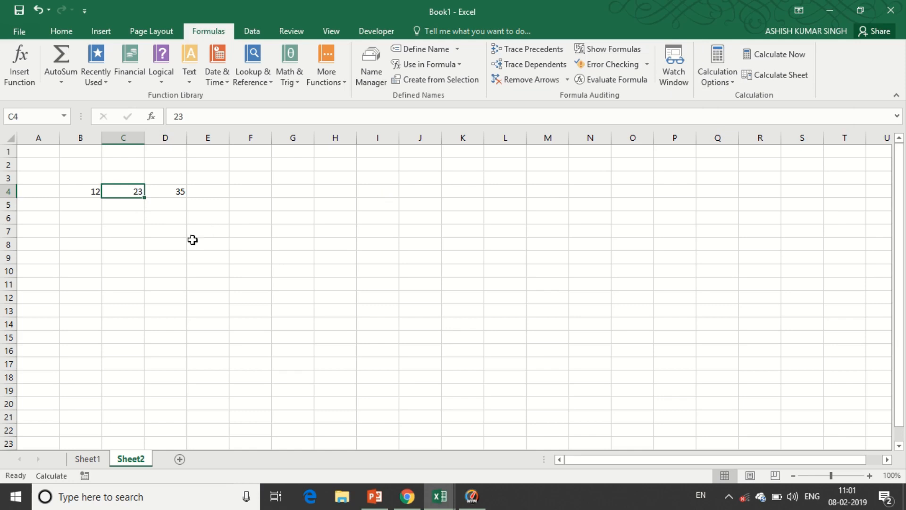
text(30)
key(Return)
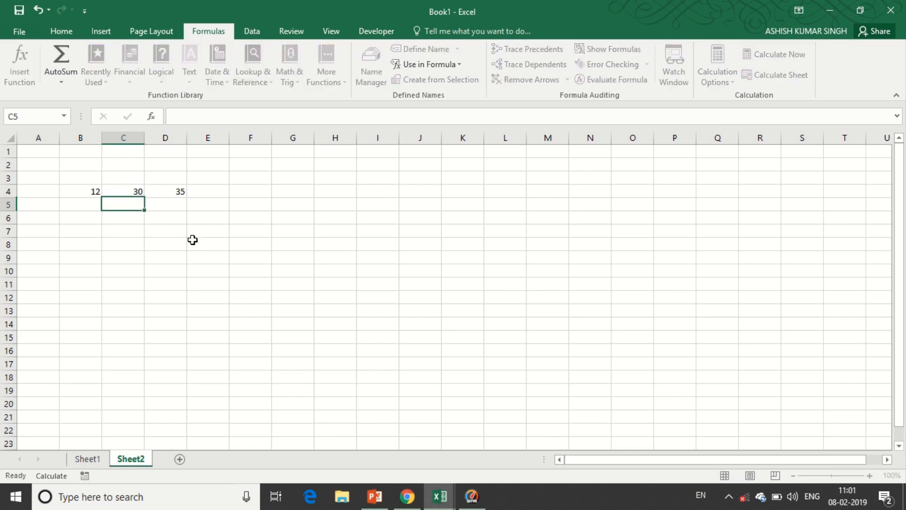
click(169, 190)
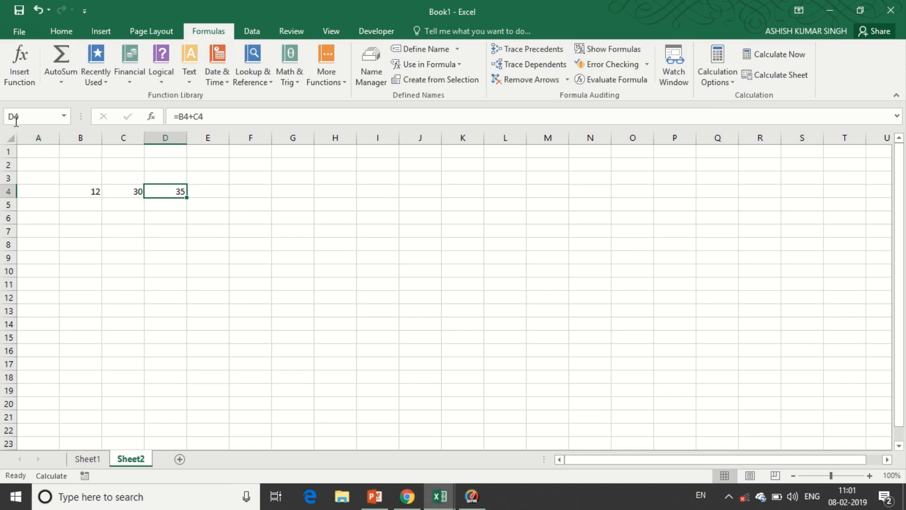
Step: Increase the font size of all cells on Sheet2 to 24
click(13, 138)
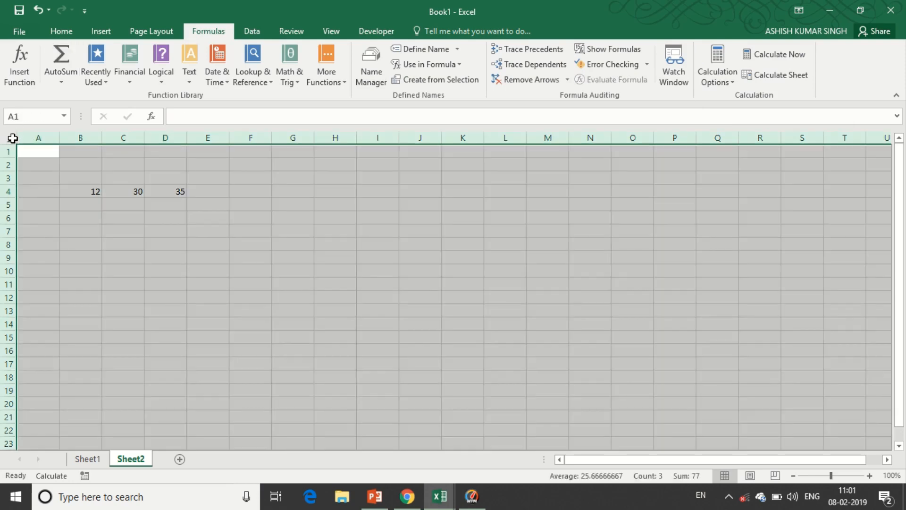
click(62, 31)
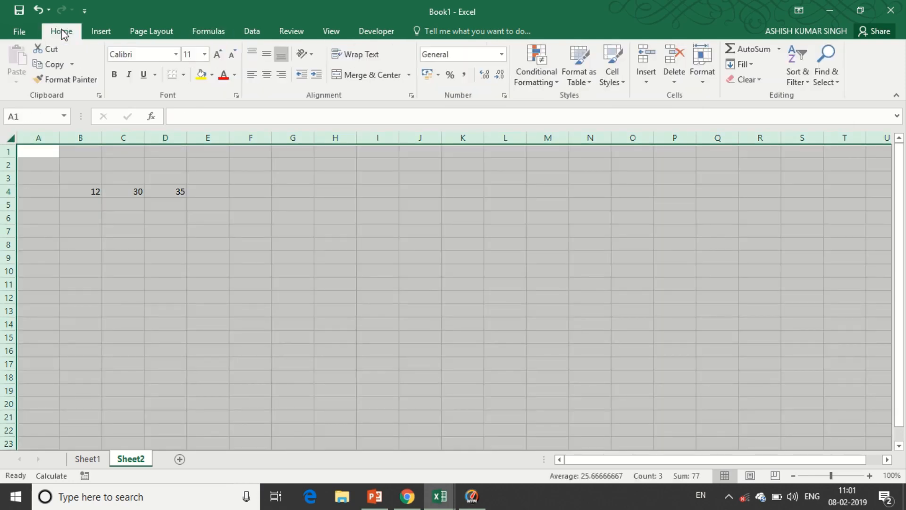
click(218, 55)
click(218, 54)
click(218, 54)
click(218, 54)
click(218, 55)
click(218, 54)
click(218, 54)
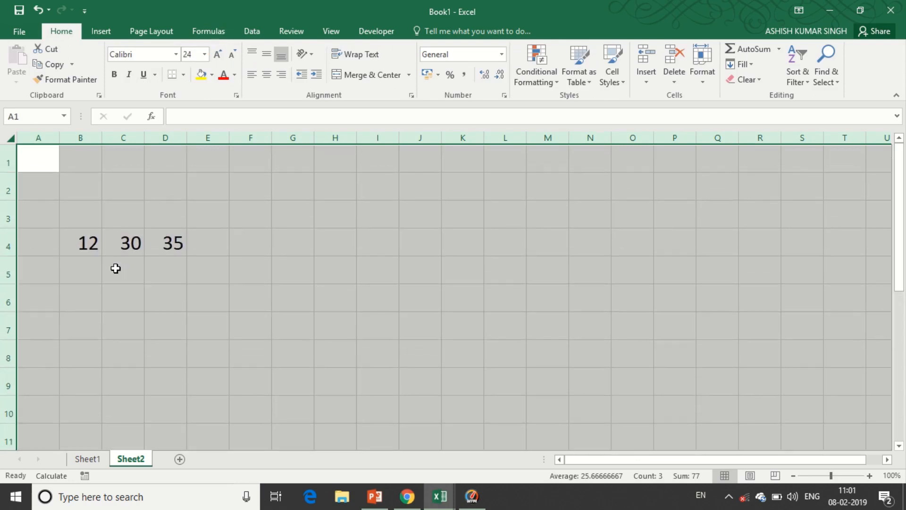
click(160, 243)
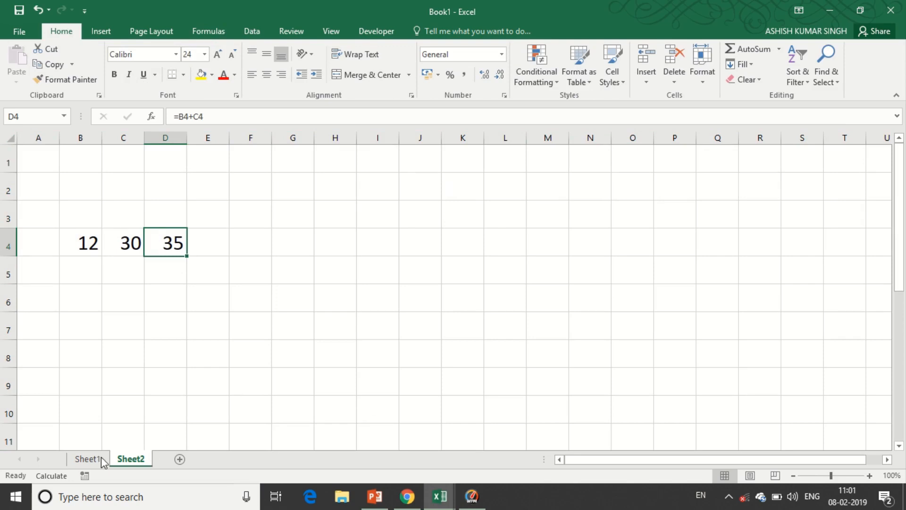
Step: Copy the totals in C15:F15 on Sheet1 and paste them as values starting at cell I15
click(88, 459)
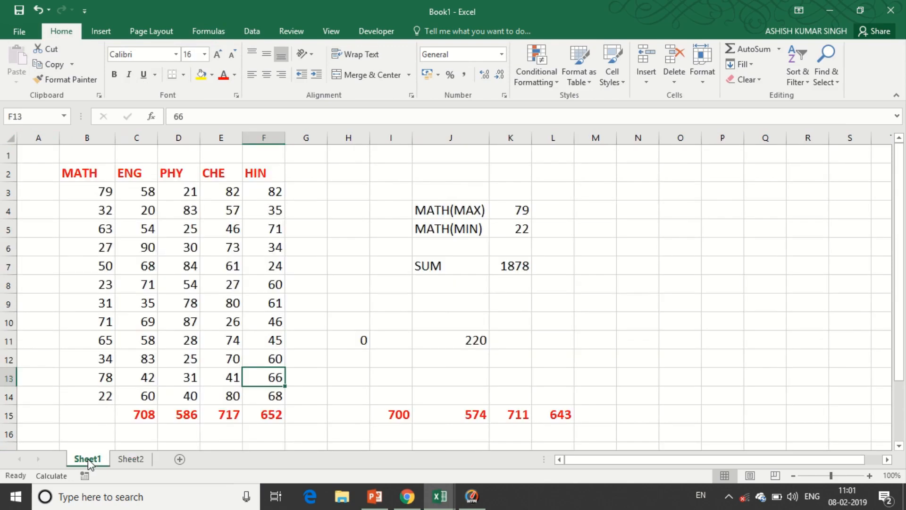
click(141, 415)
drag(141, 415, 265, 415)
key(ctrl+c)
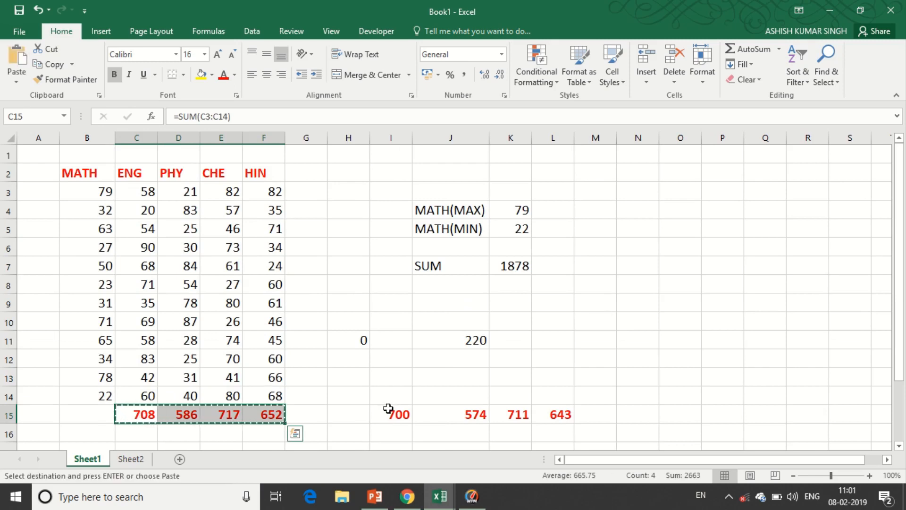
click(390, 413)
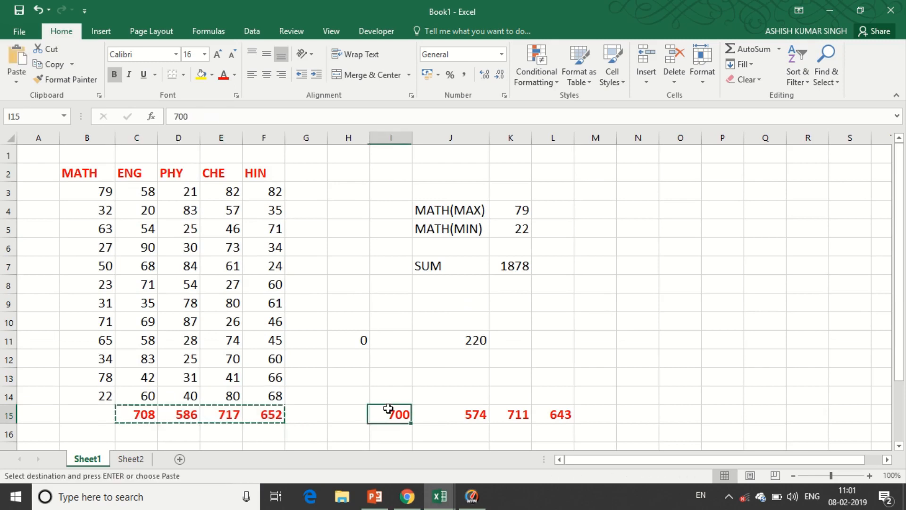
click(18, 83)
click(19, 168)
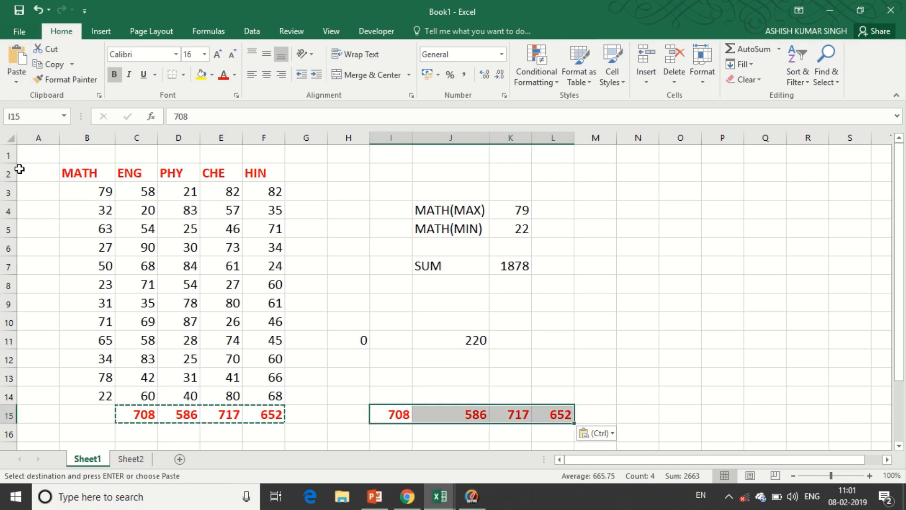
Step: Set the ENG mark in C14 to 70 and the PHY mark in D14 to 50
click(143, 394)
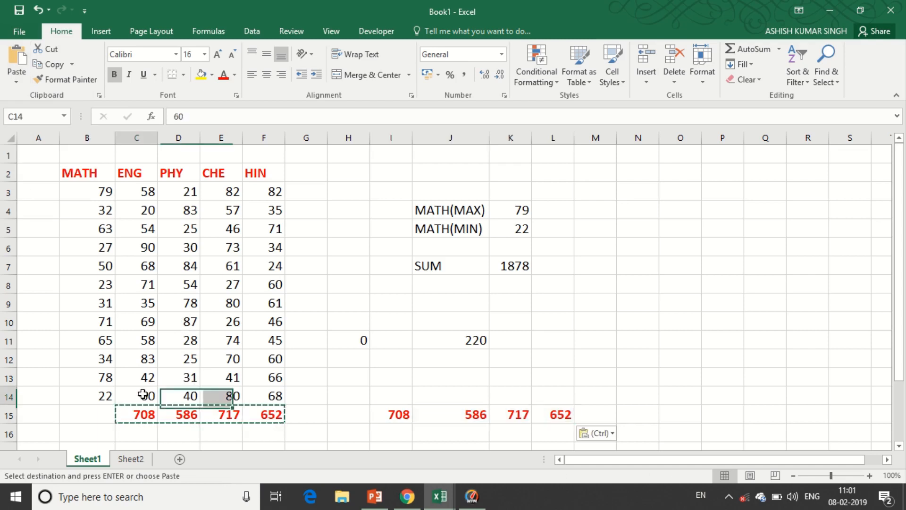
text(7)
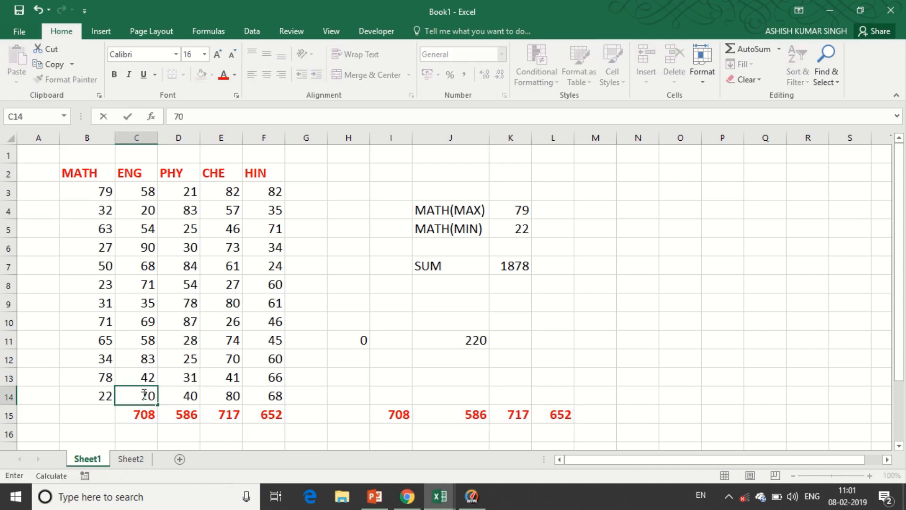
key(Return)
key(Up)
key(Right)
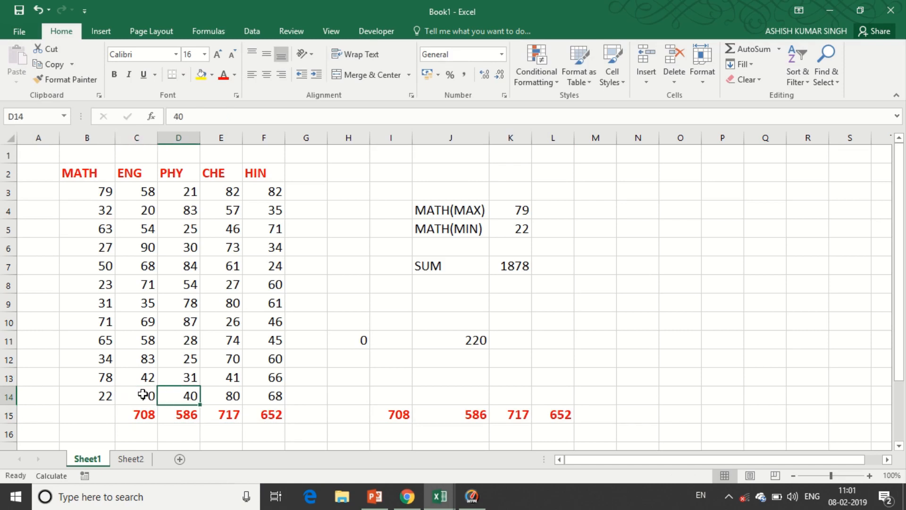
text(50)
key(Return)
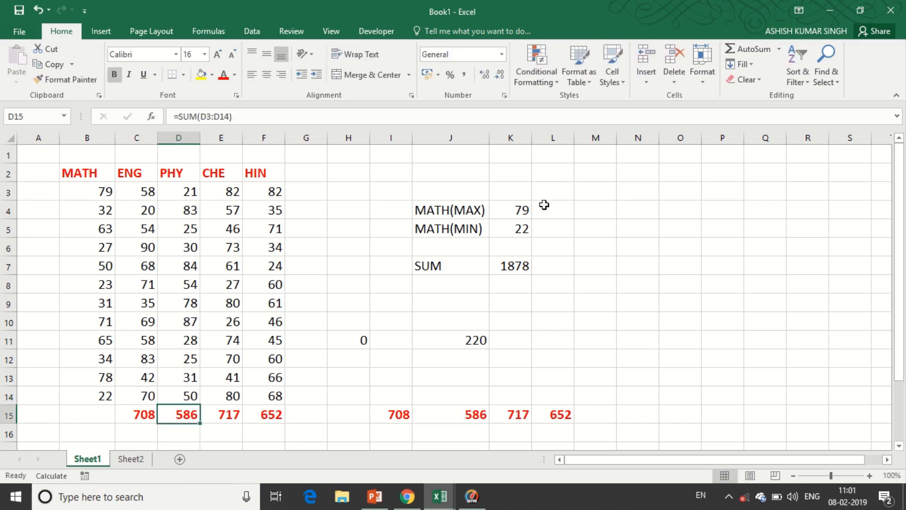
Step: Recalculate Sheet1 on its own with Calculate Sheet, and do the same on Sheet2
click(251, 29)
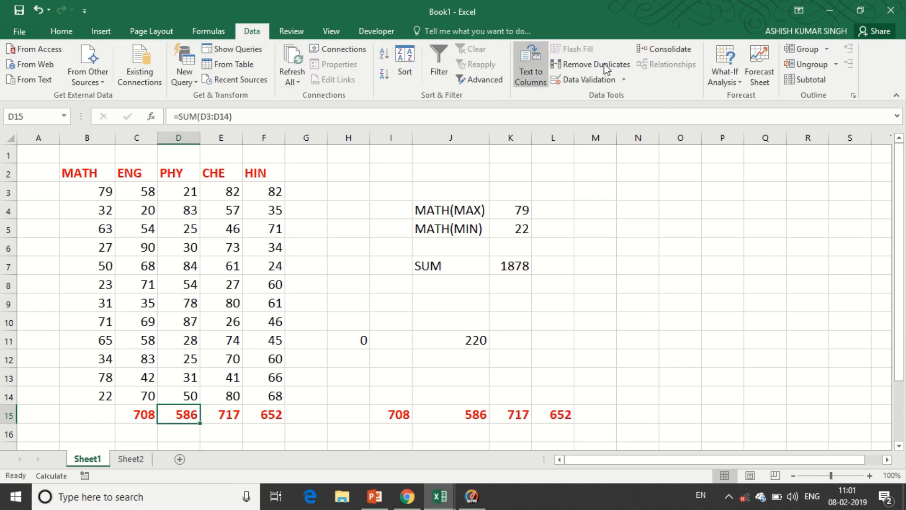
click(212, 31)
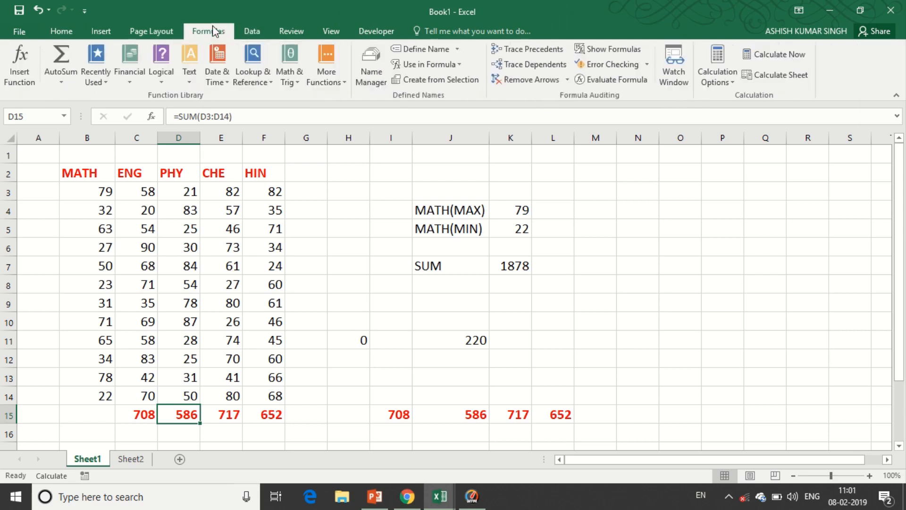
click(769, 75)
click(131, 458)
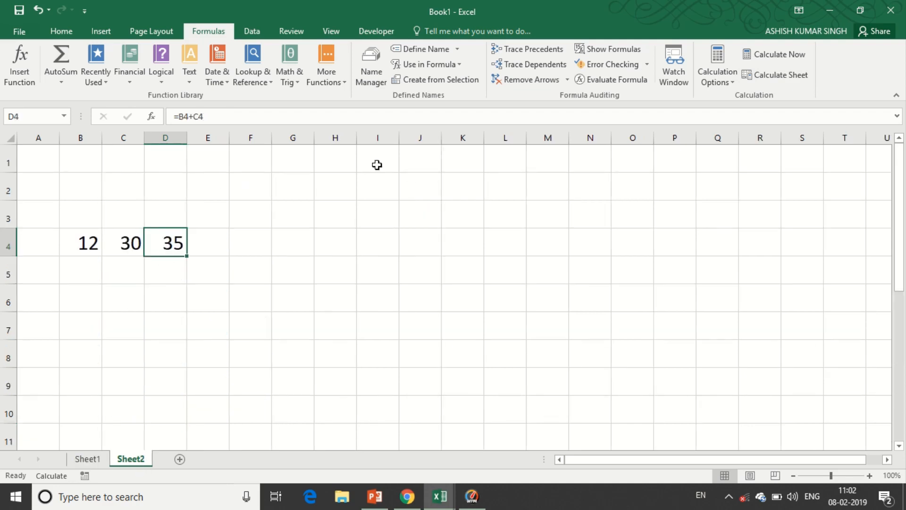
click(753, 74)
Step: Set cell B4 on Sheet2 to 20
click(79, 243)
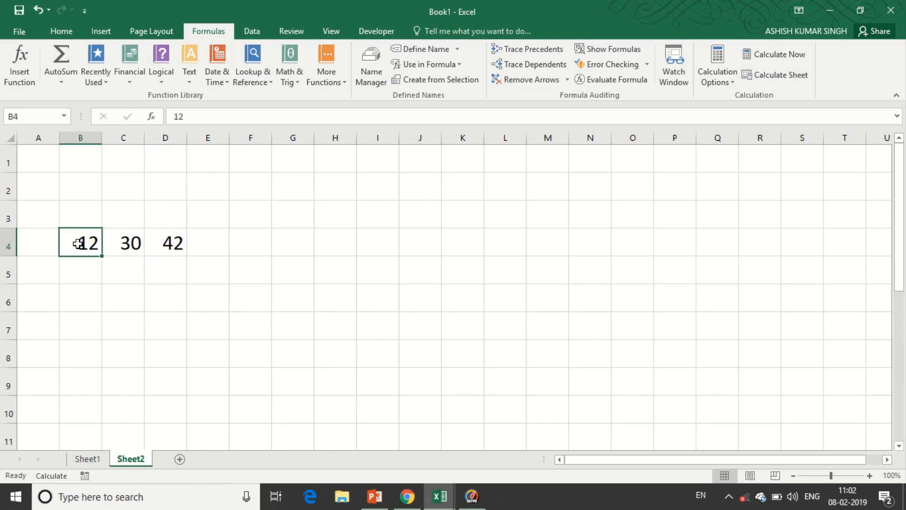
text(20)
key(Return)
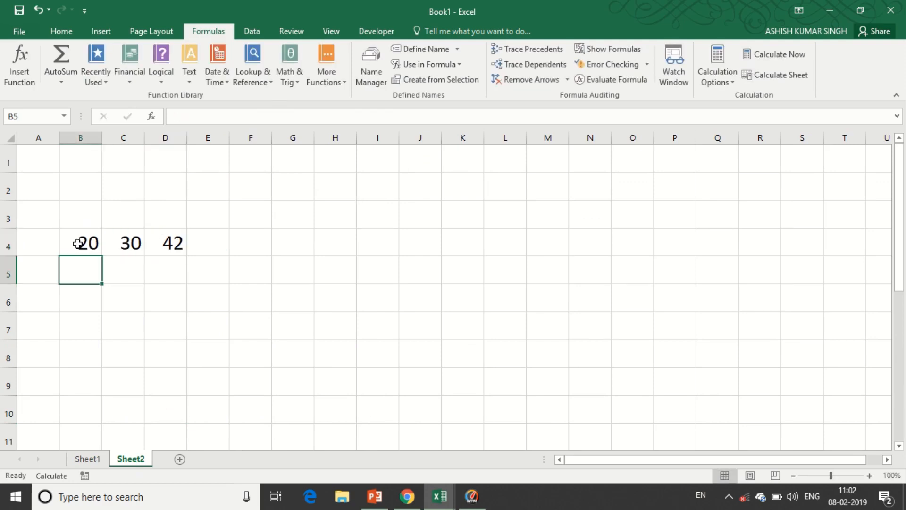
Step: On Sheet1, set the CHE mark in E14 to 90 and the HIN mark in F14 to 80
click(88, 460)
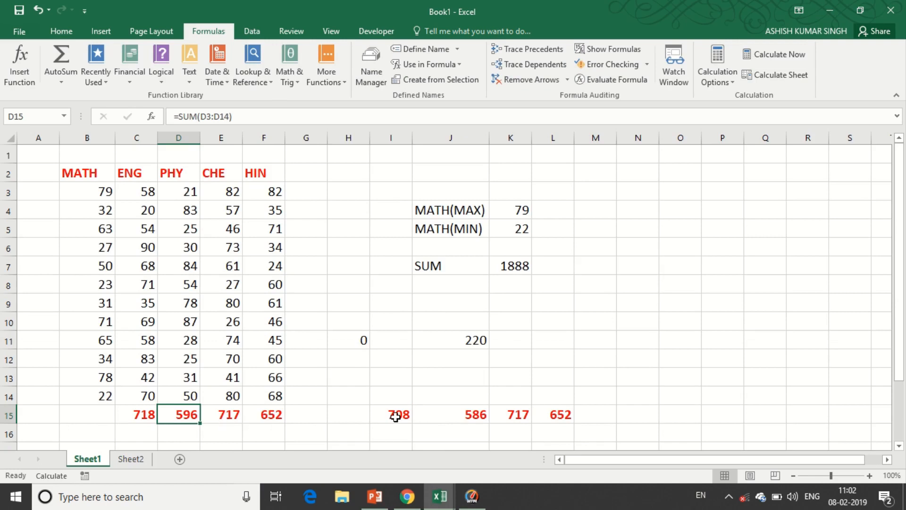
click(231, 394)
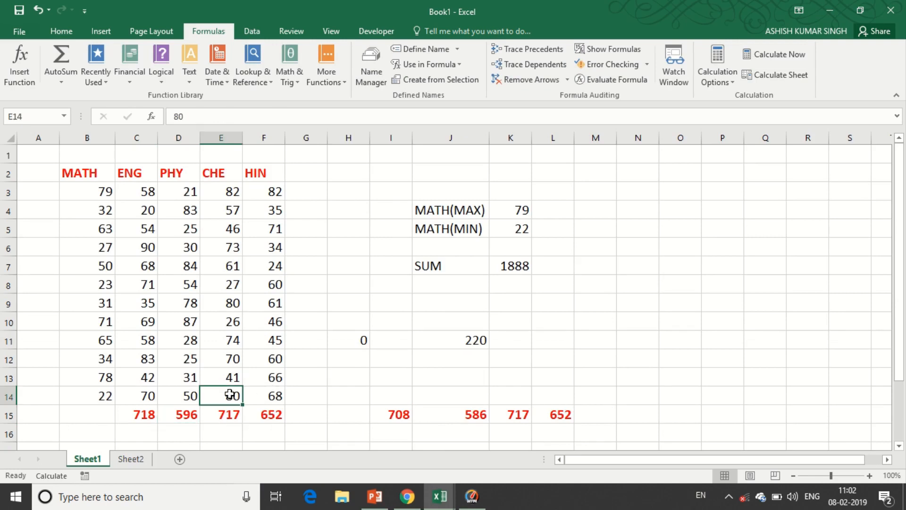
text(8)
text(80)
key(Tab)
text(80)
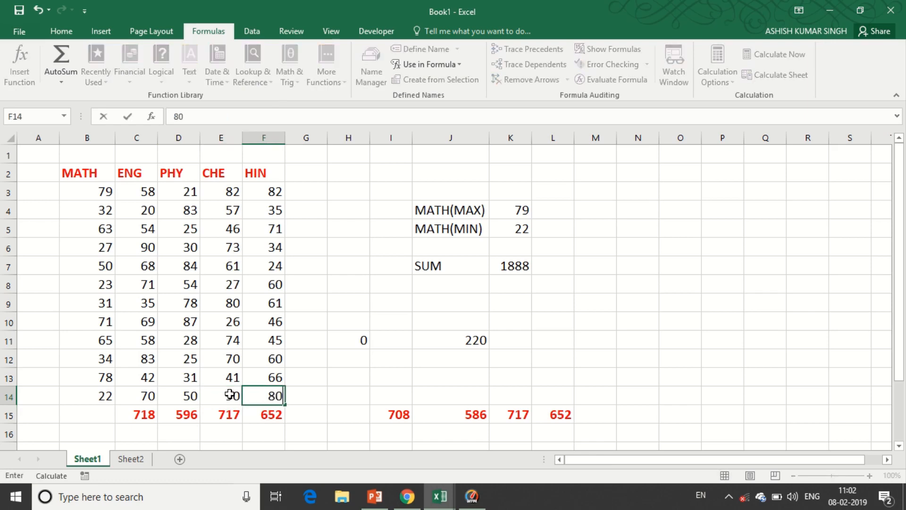
key(Return)
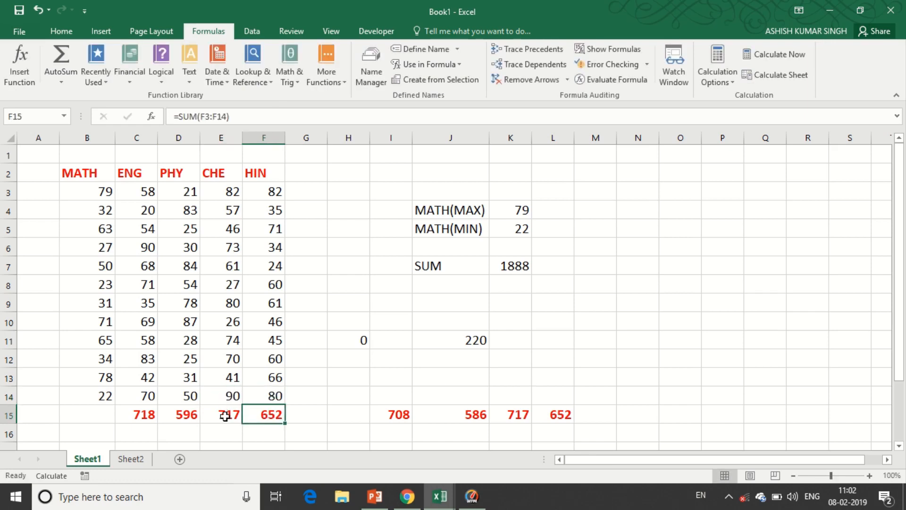
Step: Recalculate the whole workbook from Sheet2 with Calculate Now and check the totals on Sheet1
click(132, 460)
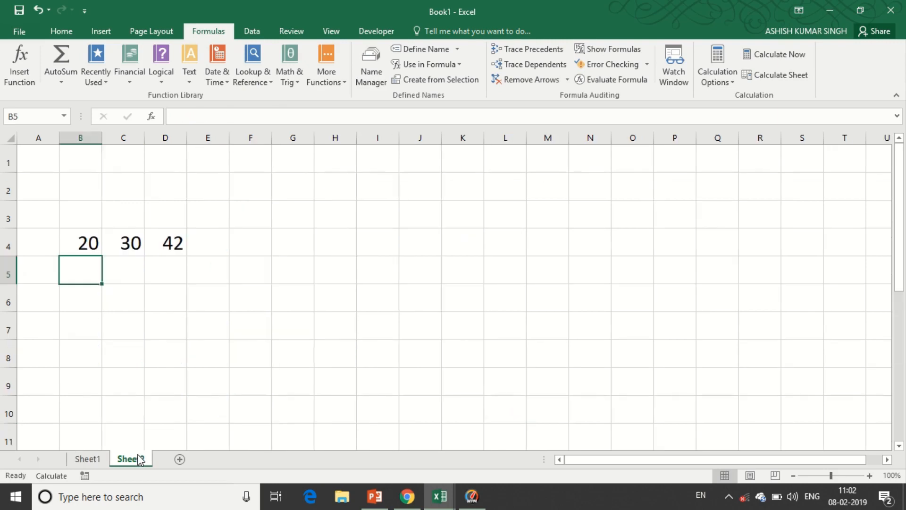
click(751, 55)
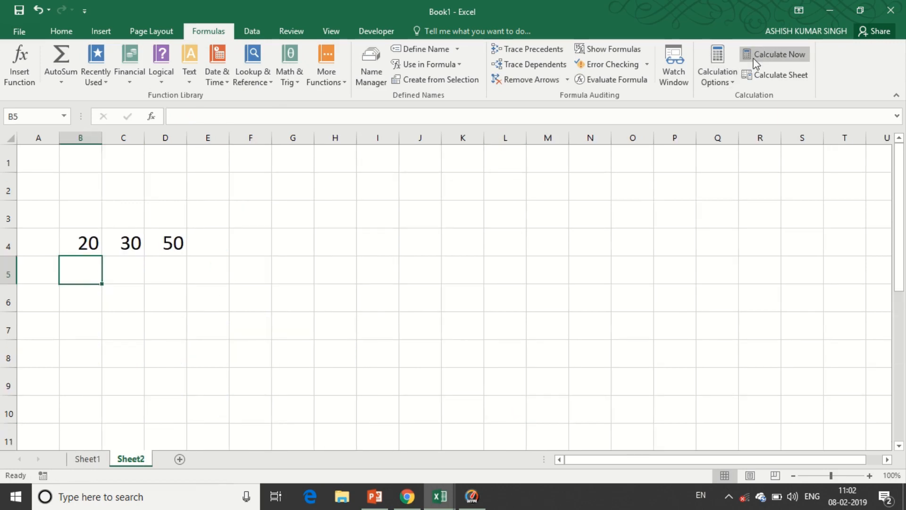
click(95, 460)
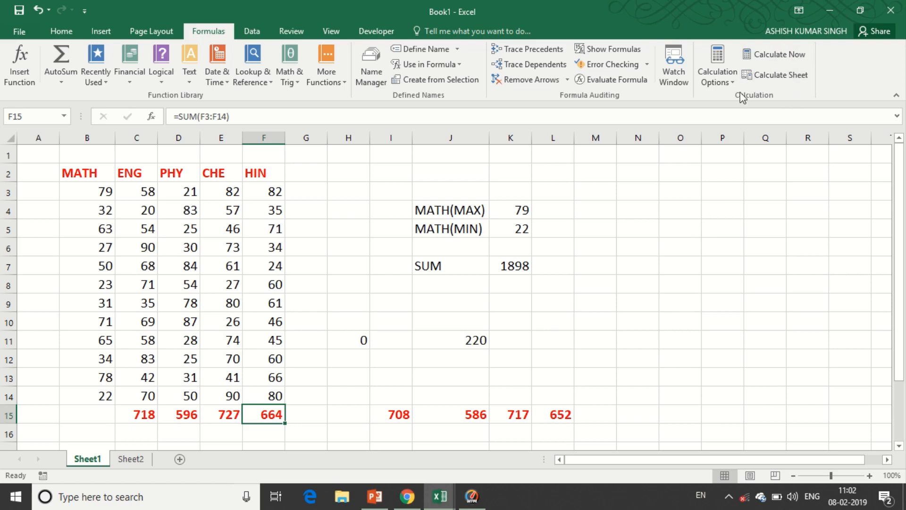
Step: Set the workbook's calculation mode back to Automatic
click(721, 81)
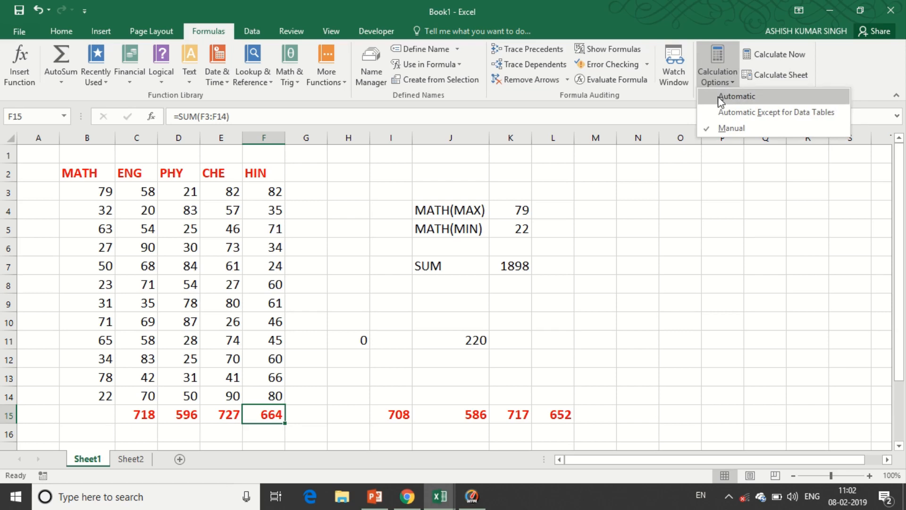
click(720, 97)
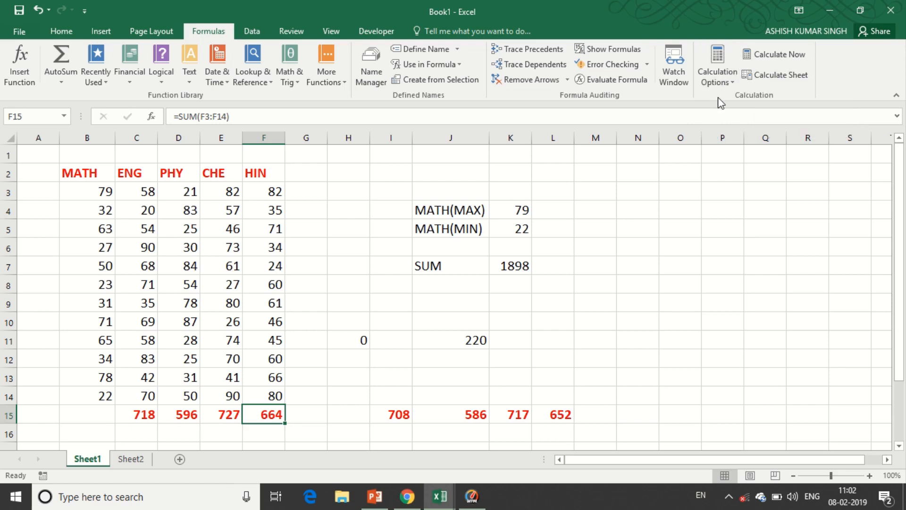
click(392, 321)
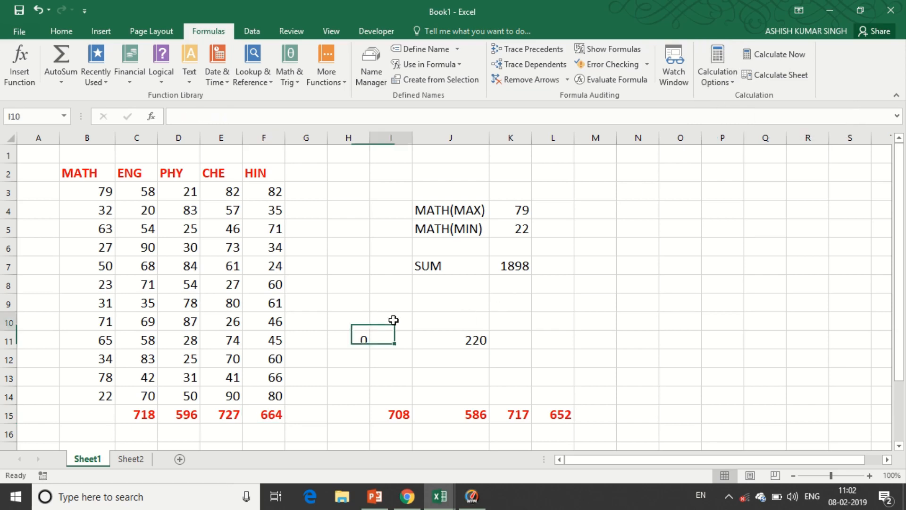